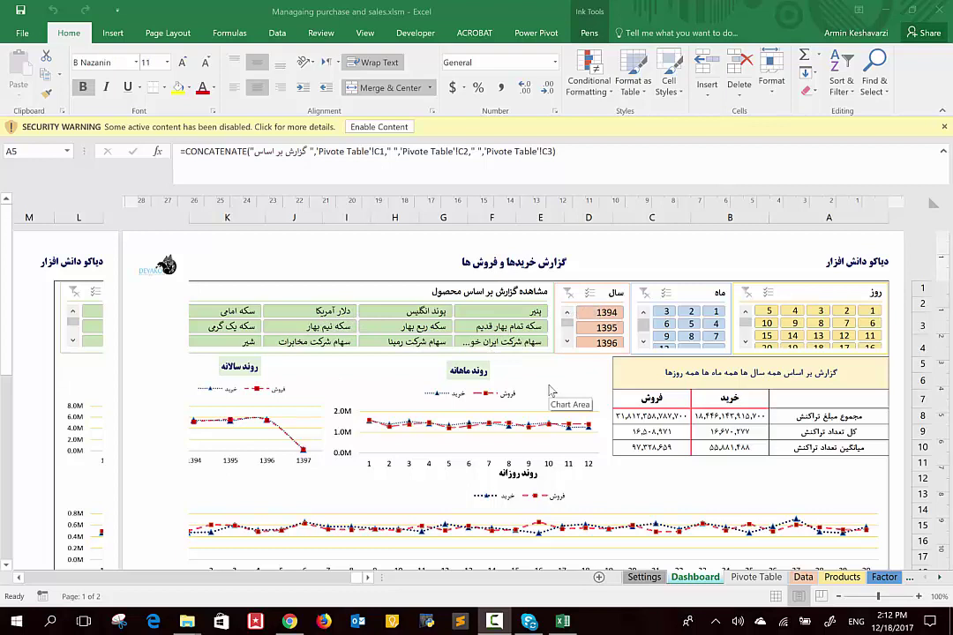
Step: Enable the workbook's active content and select column K on the Dashboard
{"action": "left_click", "coordinate": [377, 129]}
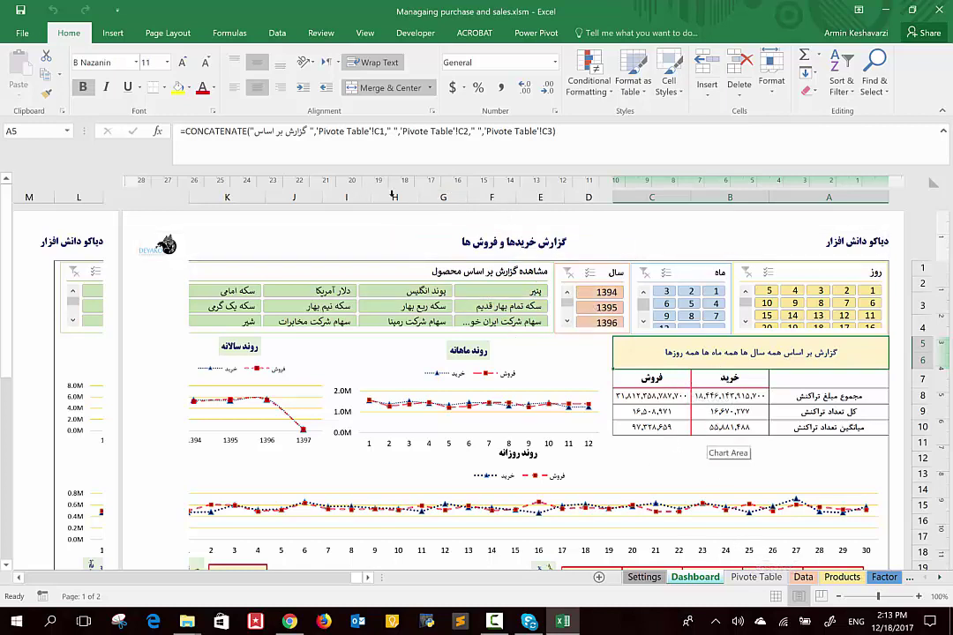
{"action": "left_click", "coordinate": [216, 197]}
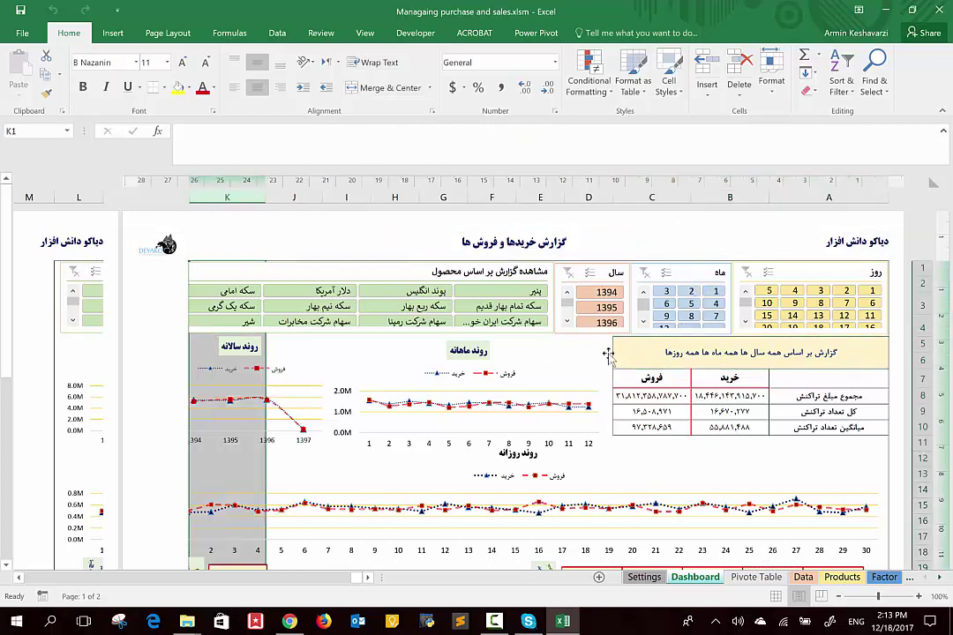
Step: Select column L and collapse the expanded formula bar
{"action": "left_click", "coordinate": [79, 196]}
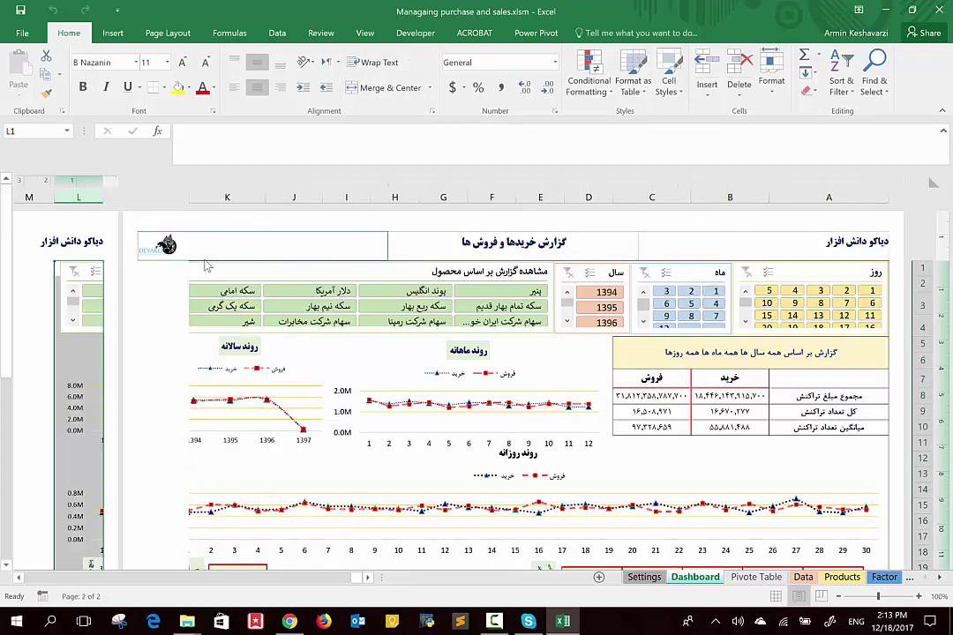
{"action": "scroll", "coordinate": [280, 345], "scroll_direction": "down", "scroll_amount": 2}
{"action": "scroll", "coordinate": [281, 345], "scroll_direction": "down", "scroll_amount": 3}
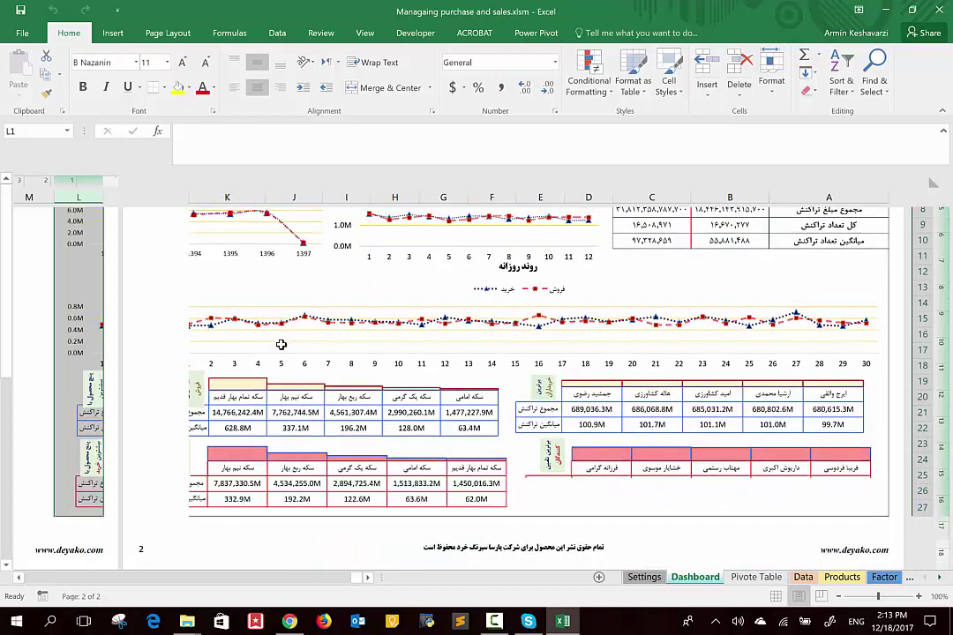
{"action": "scroll", "coordinate": [281, 345], "scroll_direction": "up", "scroll_amount": 3}
{"action": "scroll", "coordinate": [280, 345], "scroll_direction": "up", "scroll_amount": 2}
{"action": "scroll", "coordinate": [280, 345], "scroll_direction": "down", "scroll_amount": 2}
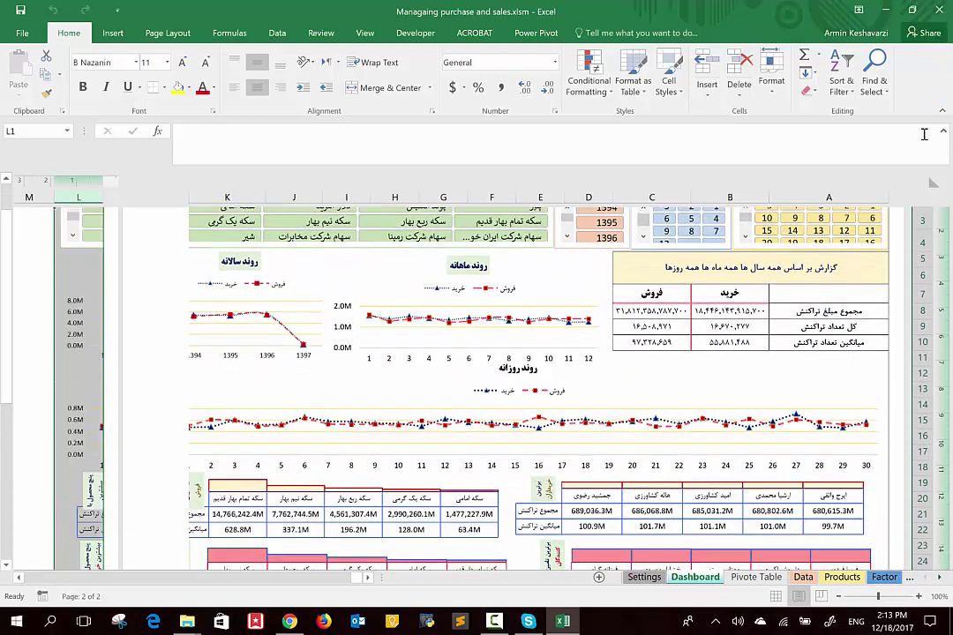
{"action": "left_click", "coordinate": [943, 131]}
Step: Resize column L so the Dashboard fits one printed page, then view the Factor sheet
{"action": "scroll", "coordinate": [659, 256], "scroll_direction": "up", "scroll_amount": 2}
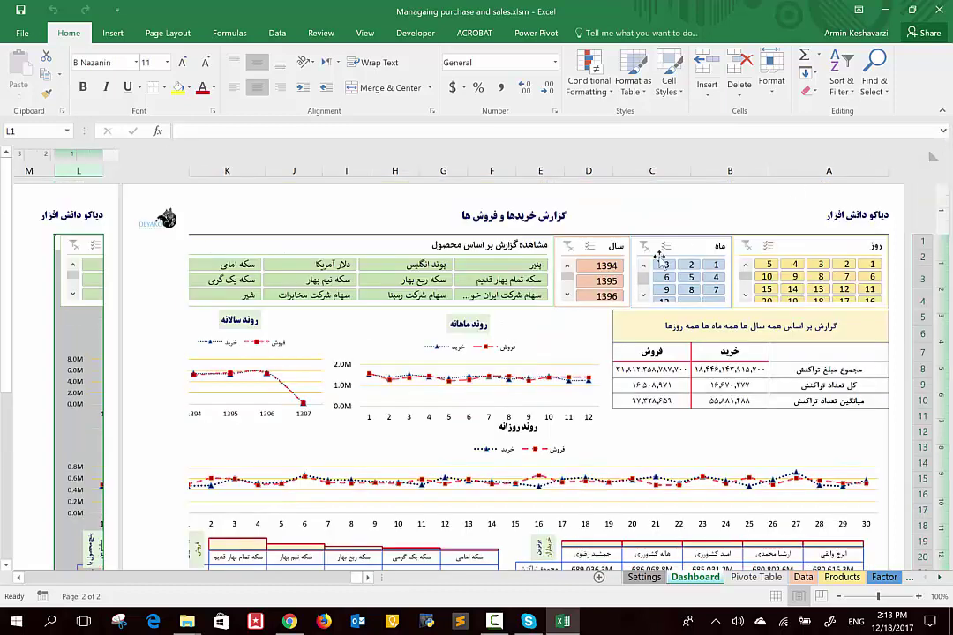
{"action": "scroll", "coordinate": [659, 256], "scroll_direction": "up", "scroll_amount": 1}
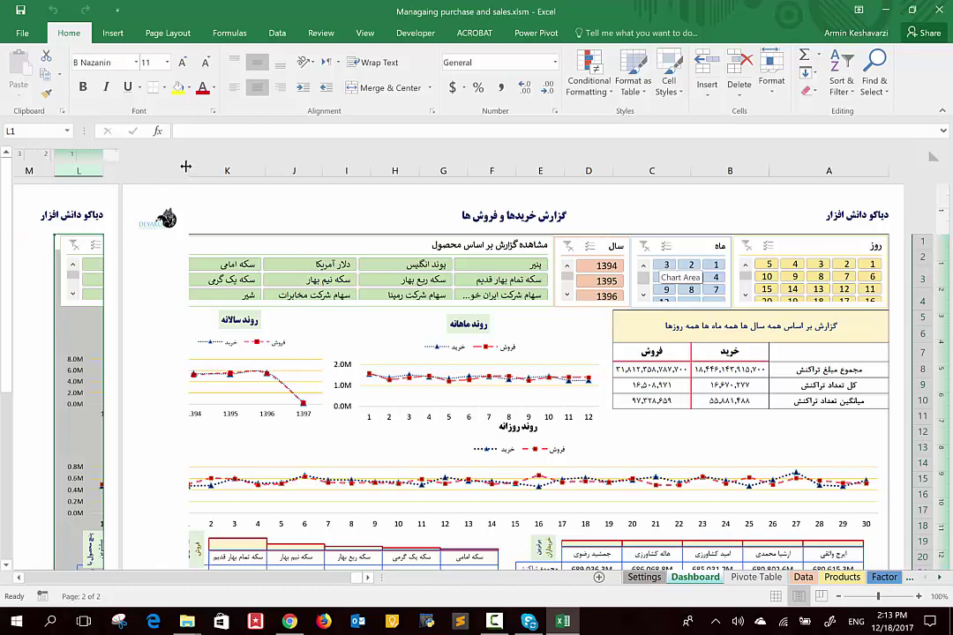
{"action": "left_click_drag", "start_coordinate": [189, 166], "coordinate": [192, 165]}
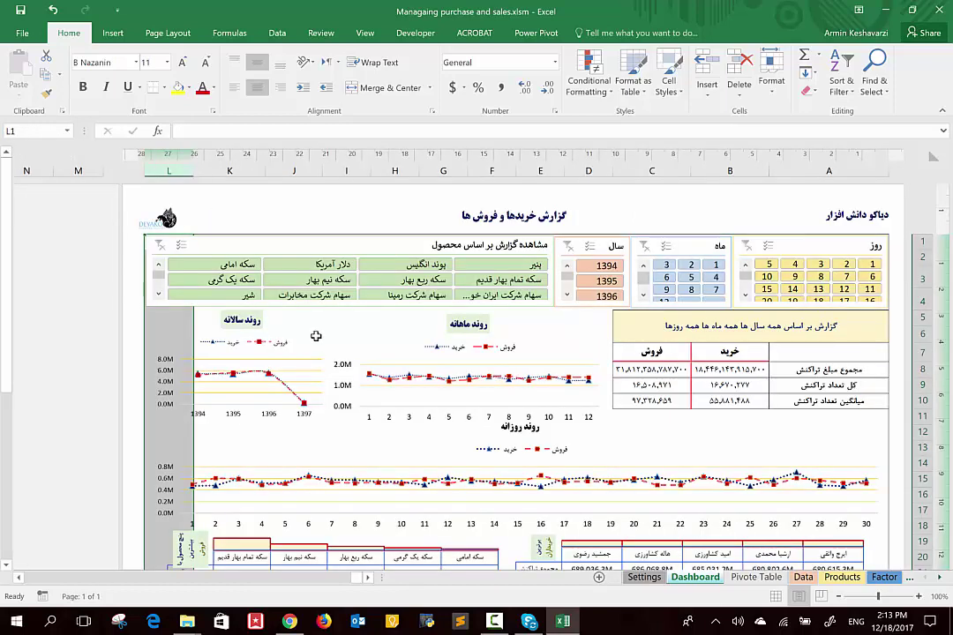
{"action": "scroll", "coordinate": [313, 335], "scroll_direction": "down", "scroll_amount": 2}
{"action": "scroll", "coordinate": [313, 336], "scroll_direction": "down", "scroll_amount": 3}
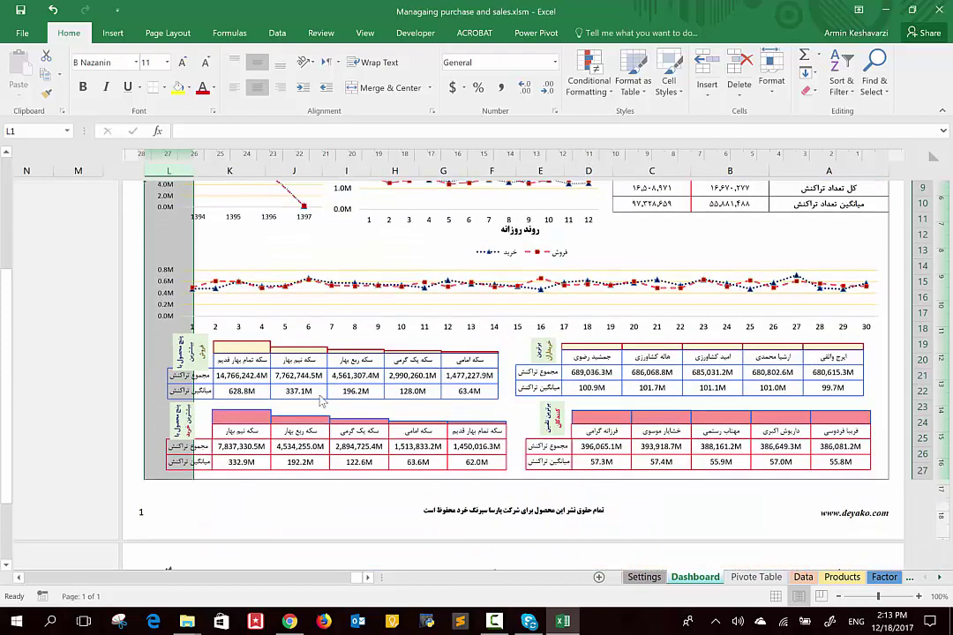
{"action": "scroll", "coordinate": [441, 243], "scroll_direction": "up", "scroll_amount": 5}
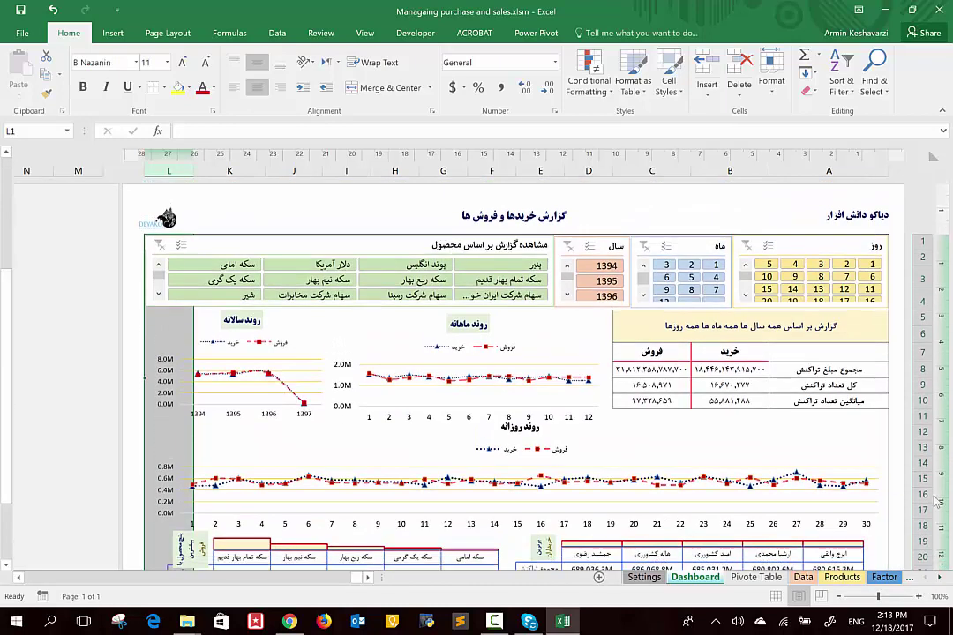
{"action": "left_click", "coordinate": [893, 580]}
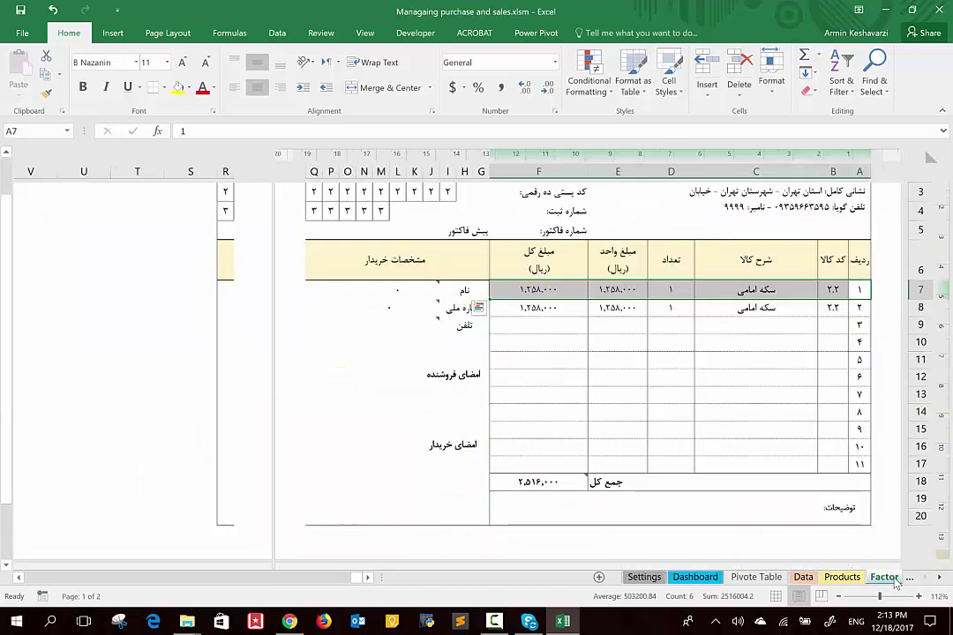
Step: On the Data Entry sheet, inspect C4's lookup formula and pick دلار آمریکا as the product
{"action": "scroll", "coordinate": [780, 395], "scroll_direction": "up", "scroll_amount": 1}
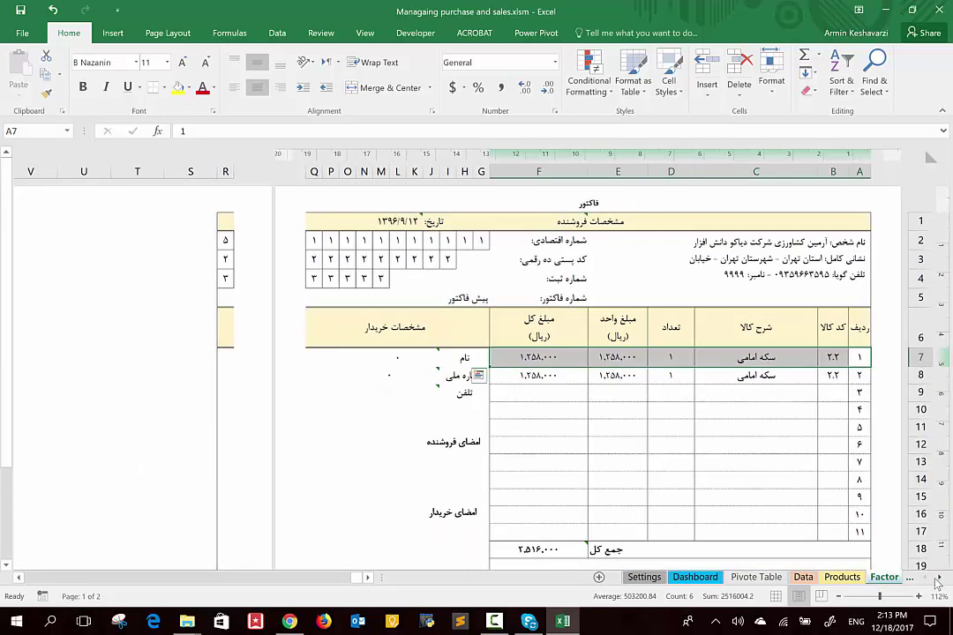
{"action": "left_click", "coordinate": [909, 577]}
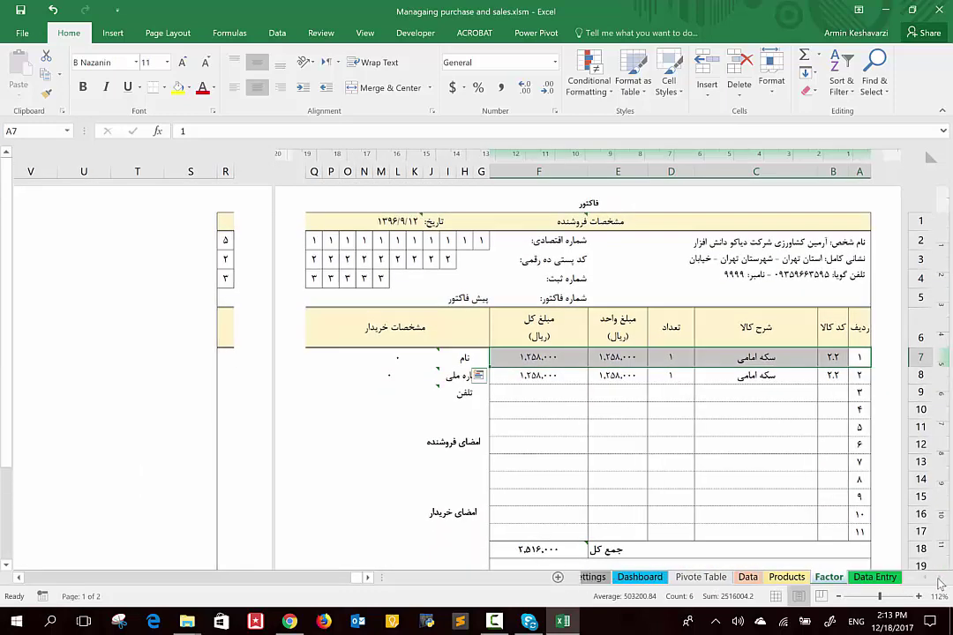
{"action": "left_click", "coordinate": [886, 581]}
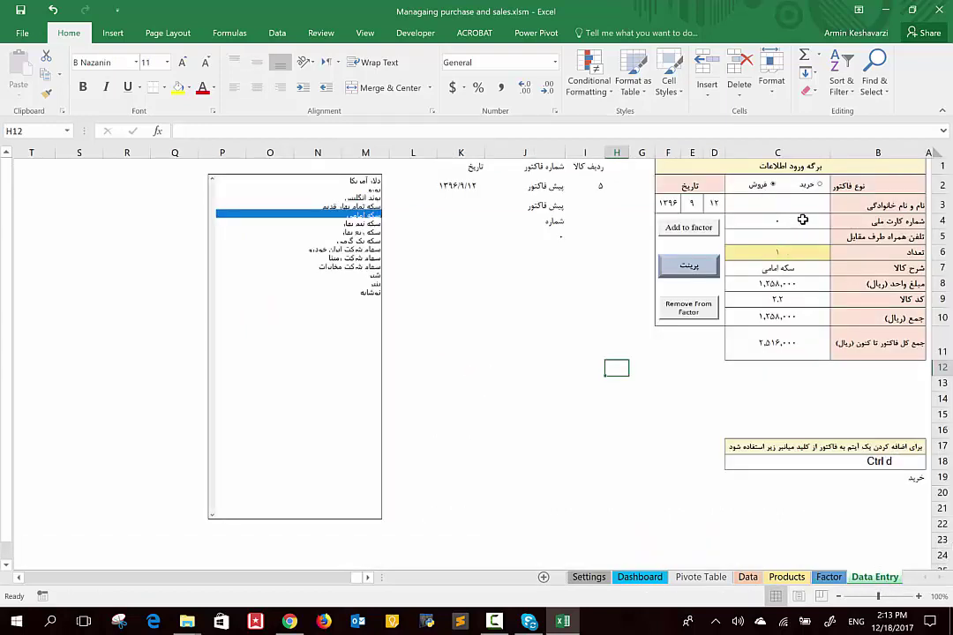
{"action": "left_click", "coordinate": [802, 220]}
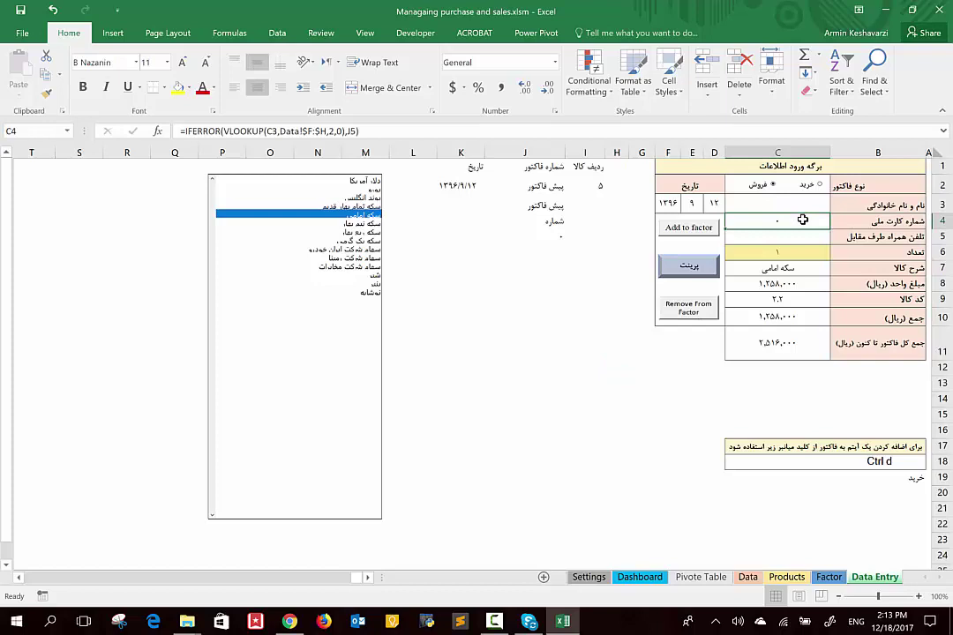
{"action": "left_click", "coordinate": [297, 181]}
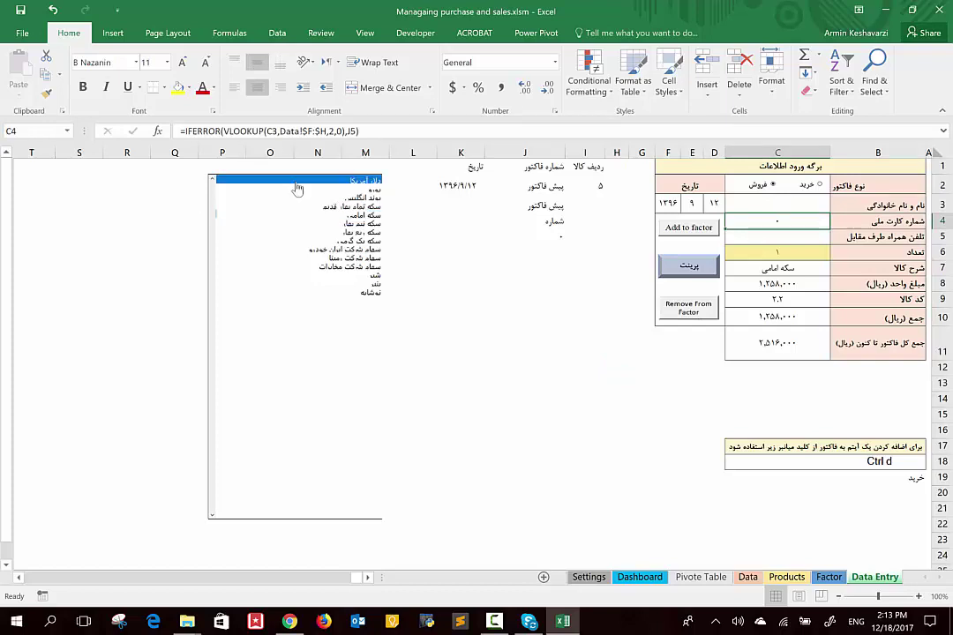
Step: Move the product list box beside the entry form and widen it leftward
{"action": "right_click", "coordinate": [296, 181]}
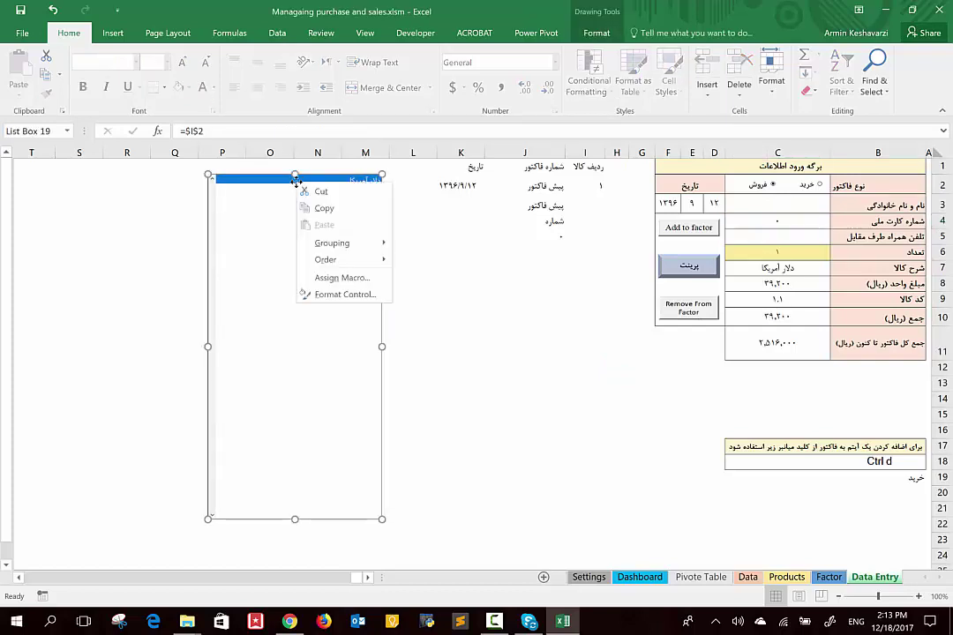
{"action": "key", "text": "Escape"}
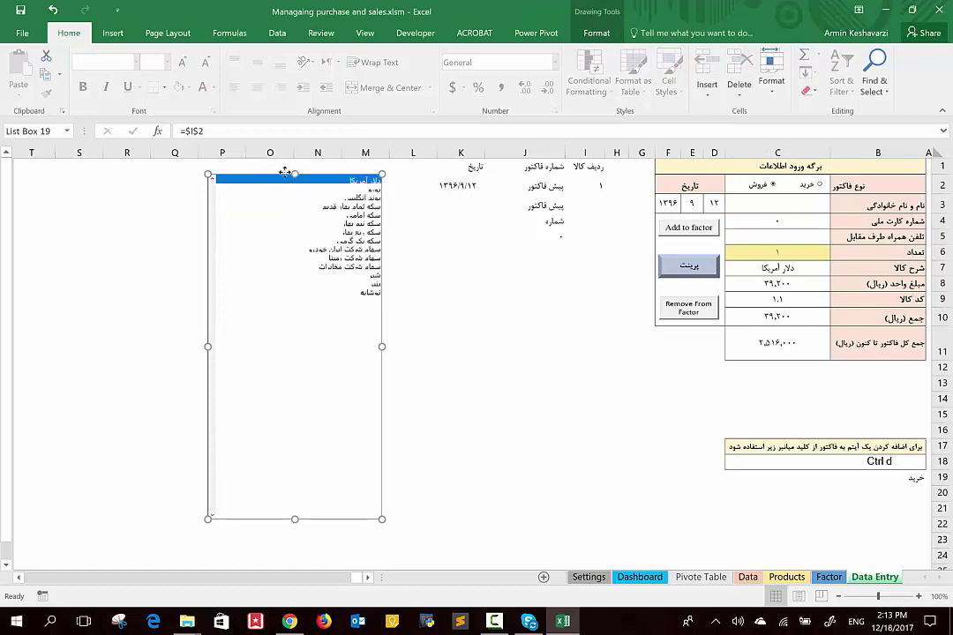
{"action": "left_click_drag", "start_coordinate": [285, 171], "coordinate": [522, 161]}
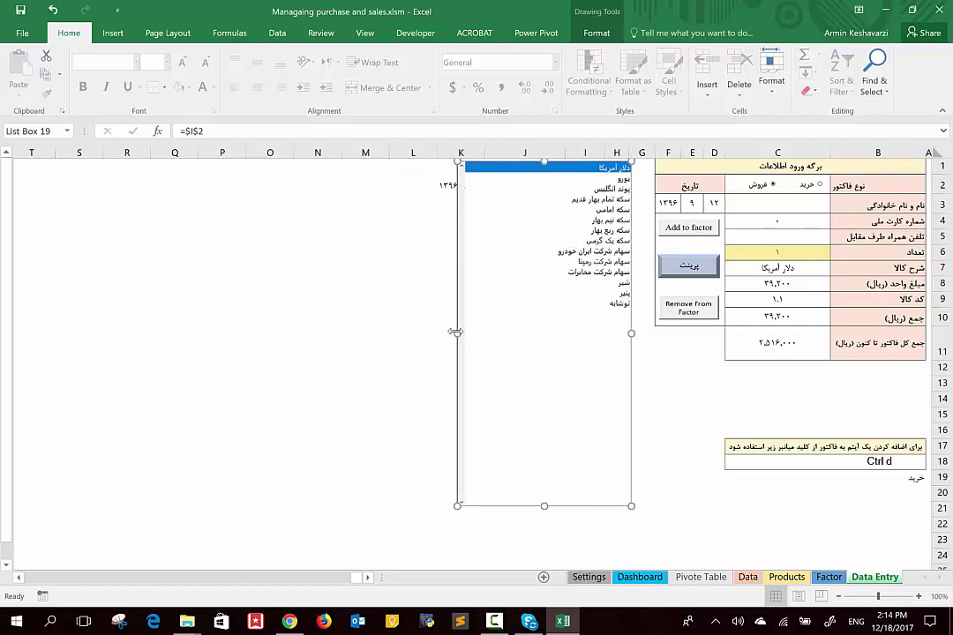
{"action": "left_click_drag", "start_coordinate": [455, 332], "coordinate": [437, 329]}
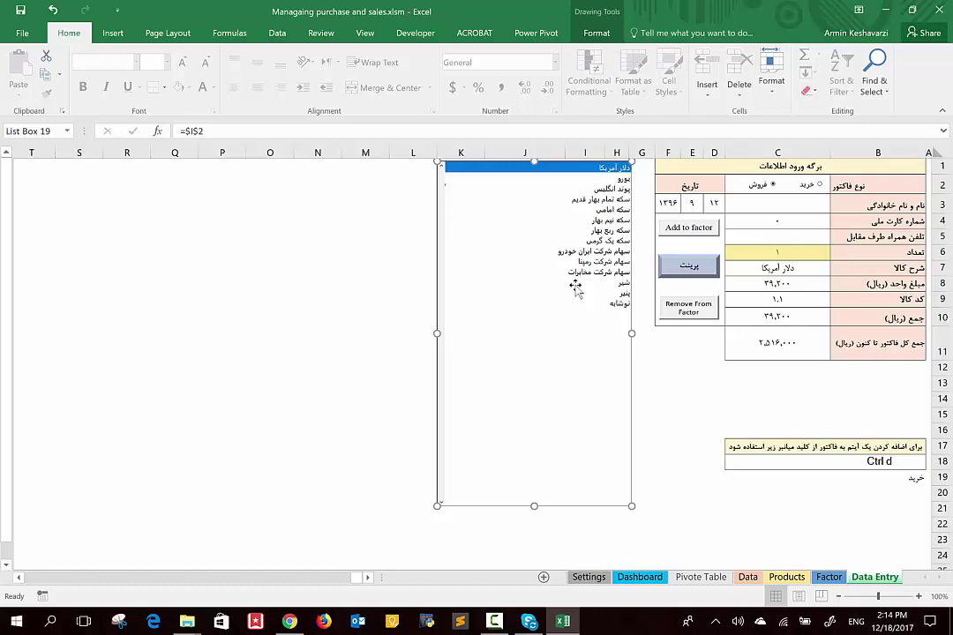
Step: Set the invoice type to purchase (خرید) and enter the buyer's full name in C3
{"action": "left_click", "coordinate": [789, 201]}
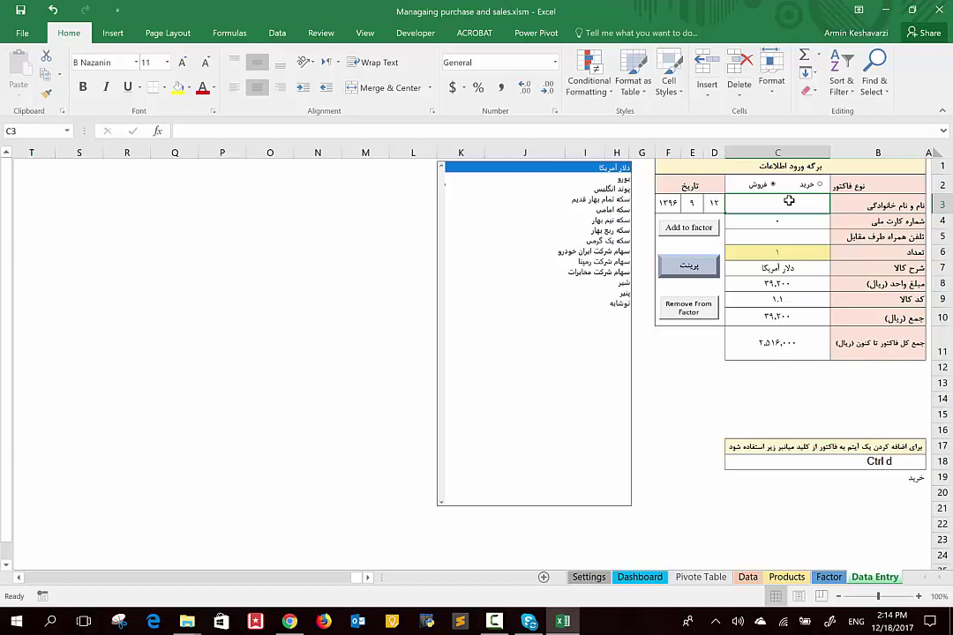
{"action": "left_click", "coordinate": [818, 186]}
{"action": "left_click", "coordinate": [772, 186]}
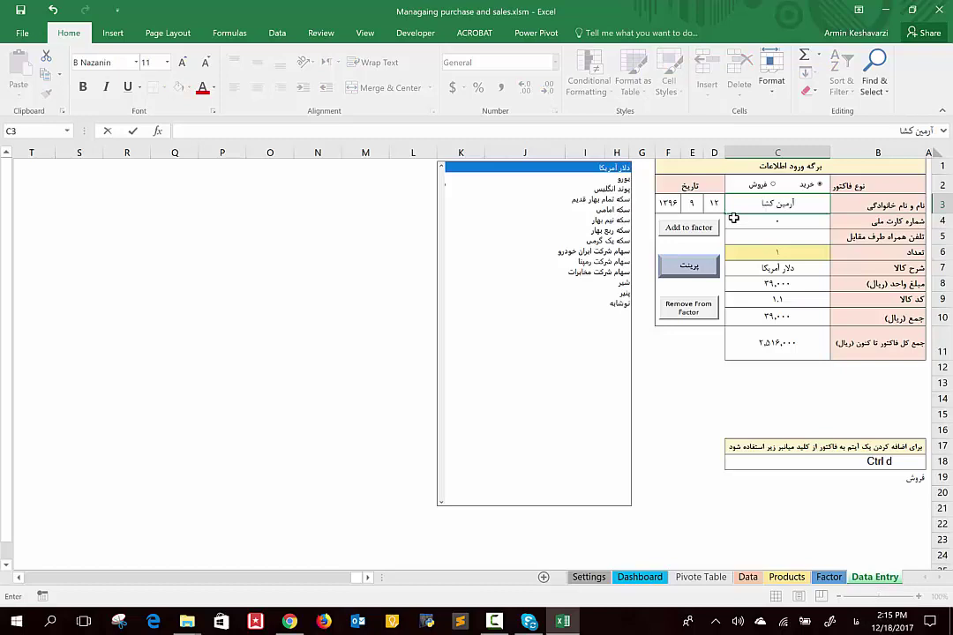
{"action": "key", "text": "Return"}
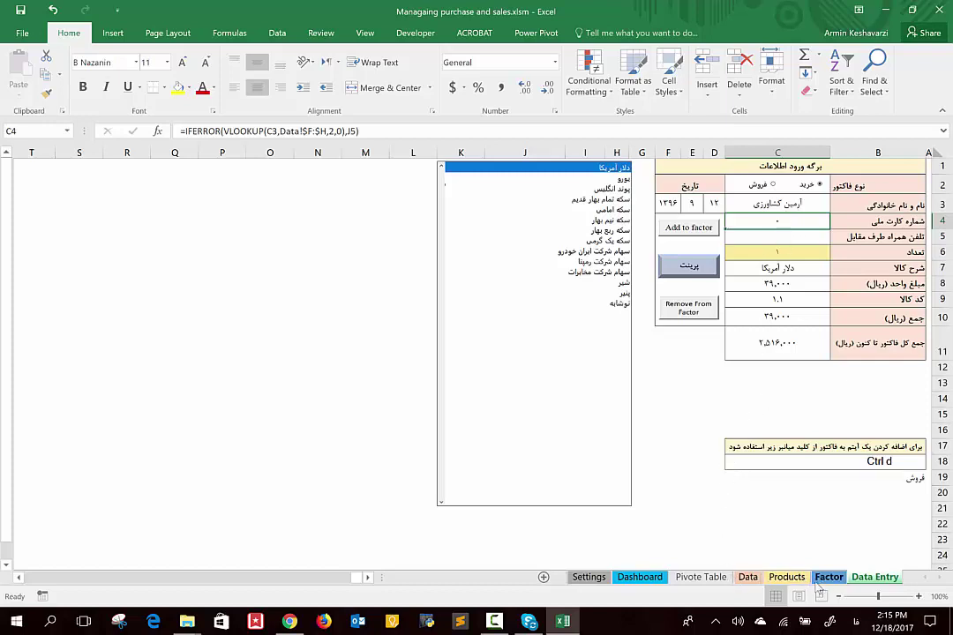
Step: Select C5, then look over the Data sheet and return to the Data Entry form
{"action": "left_click", "coordinate": [778, 233]}
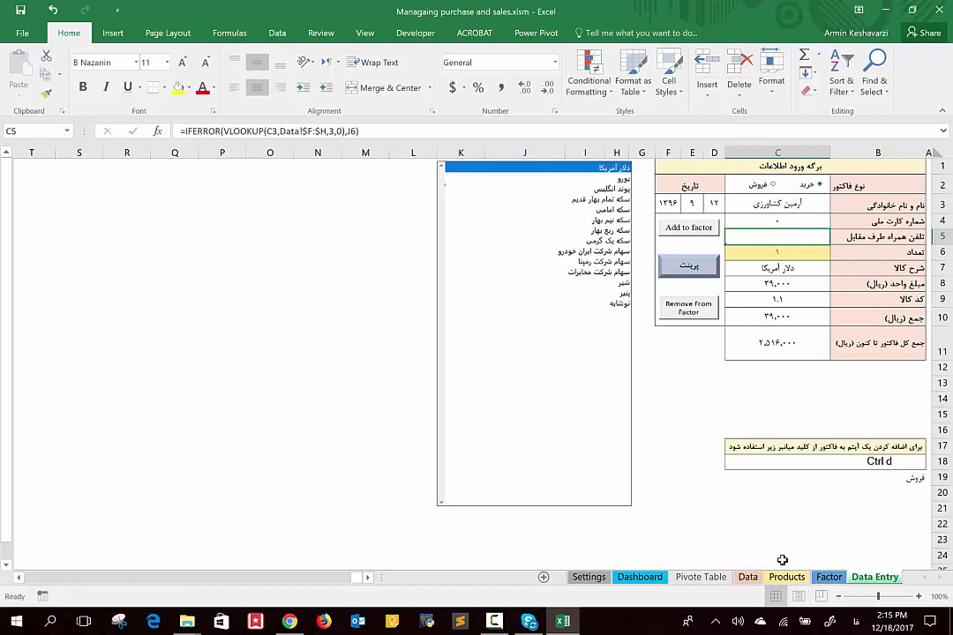
{"action": "left_click", "coordinate": [755, 578]}
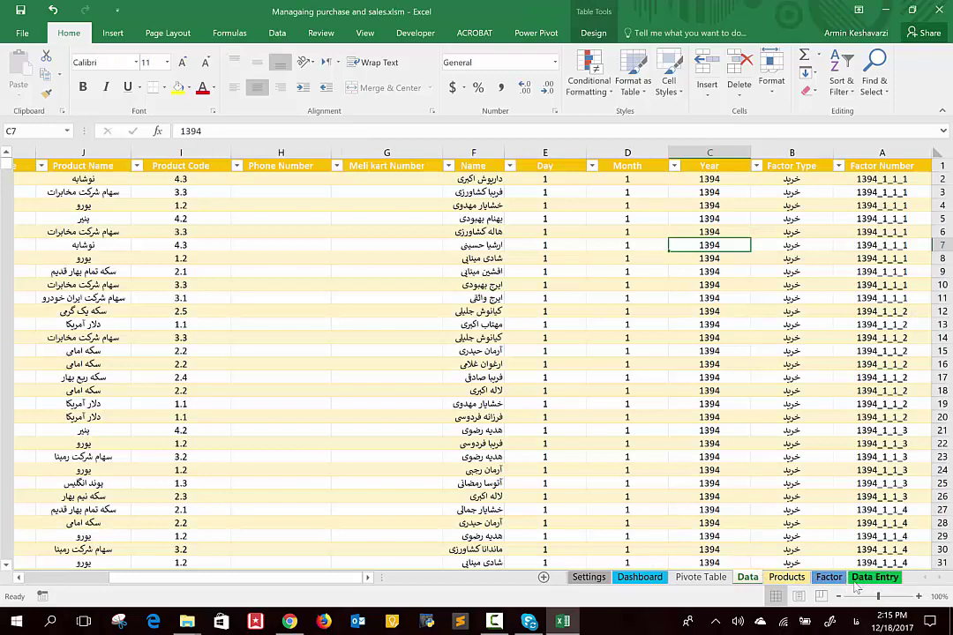
{"action": "left_click", "coordinate": [869, 578]}
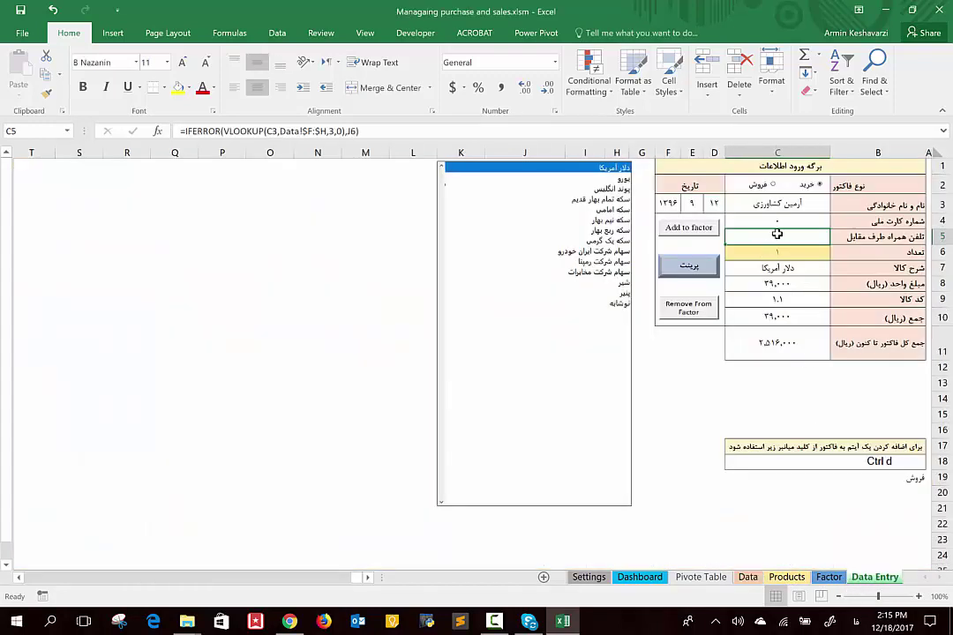
{"action": "left_click", "coordinate": [747, 581]}
{"action": "scroll", "coordinate": [813, 274], "scroll_direction": "down", "scroll_amount": 3}
{"action": "scroll", "coordinate": [814, 273], "scroll_direction": "down", "scroll_amount": 3}
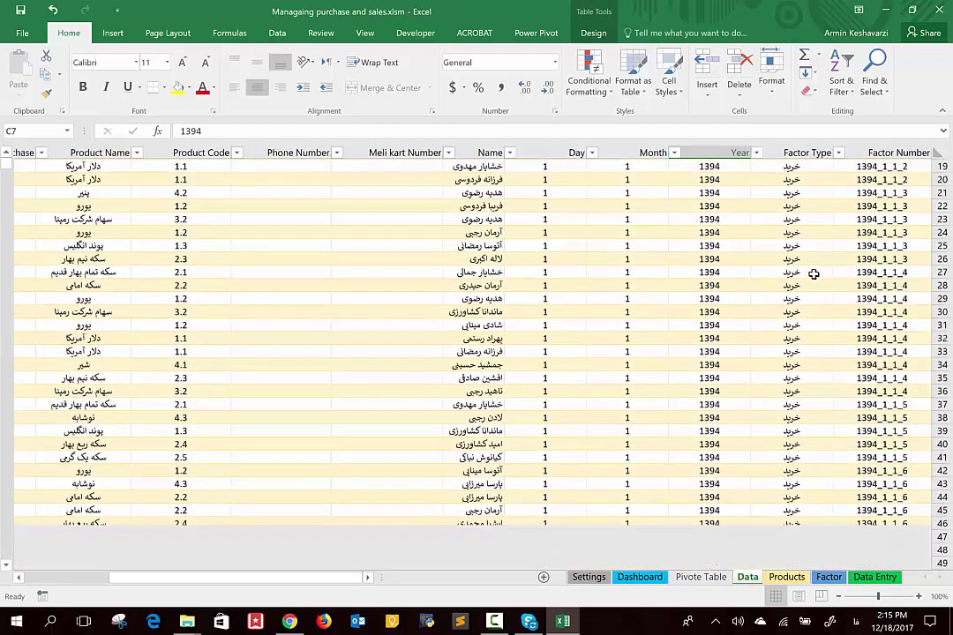
{"action": "scroll", "coordinate": [813, 273], "scroll_direction": "up", "scroll_amount": 1}
{"action": "scroll", "coordinate": [813, 274], "scroll_direction": "up", "scroll_amount": 5}
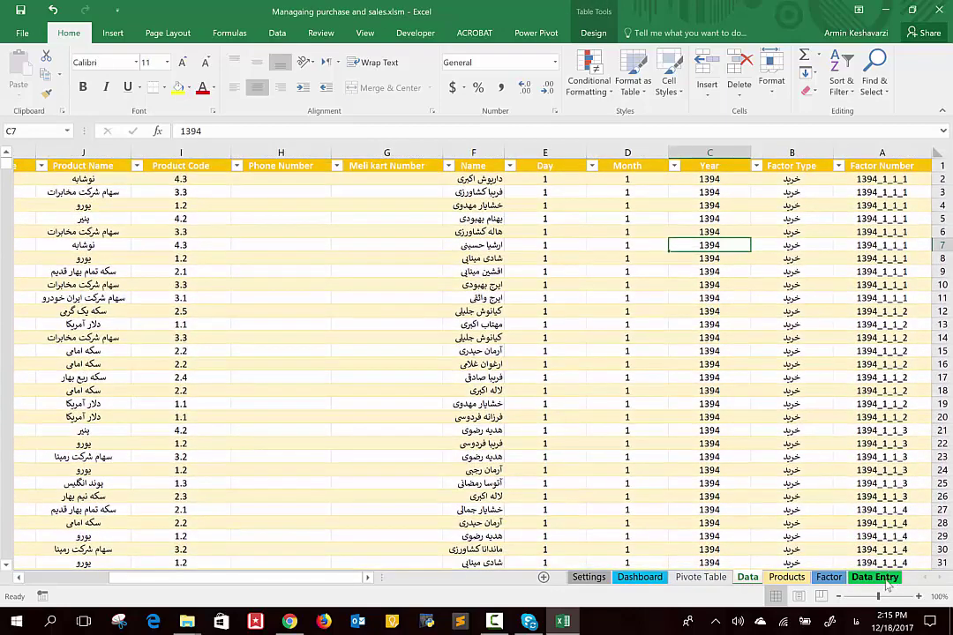
{"action": "left_click", "coordinate": [875, 578]}
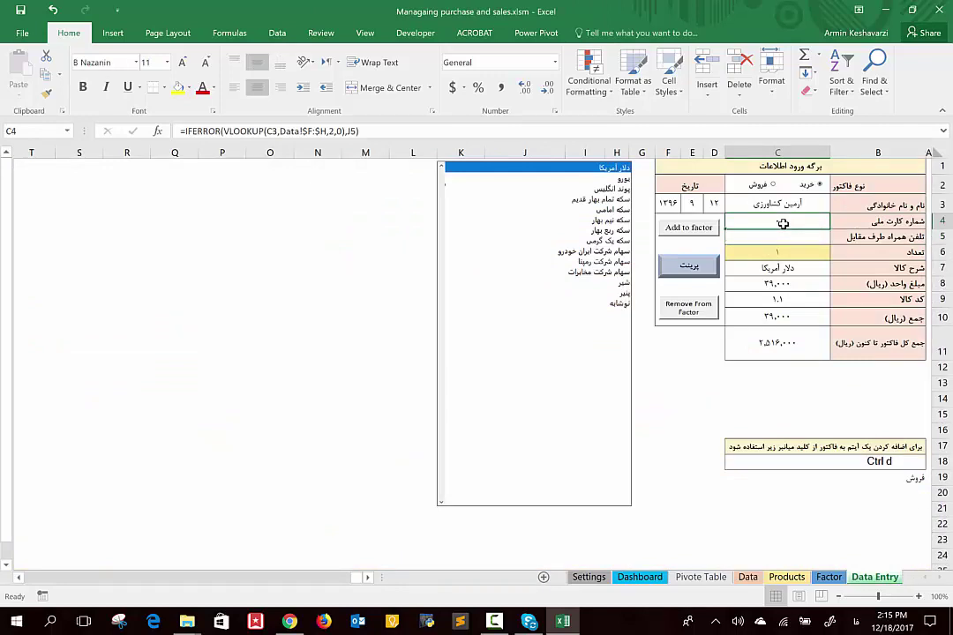
Step: Pick سکه تمام بهار قدیم as the product and check the phone, quantity and unit price formulas
{"action": "left_click", "coordinate": [780, 235]}
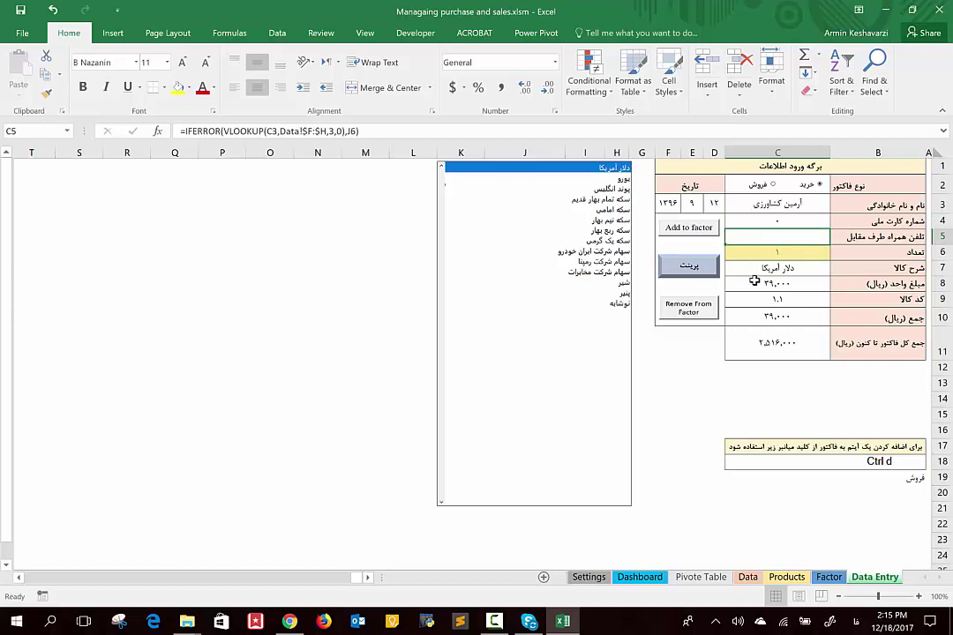
{"action": "left_click", "coordinate": [777, 269]}
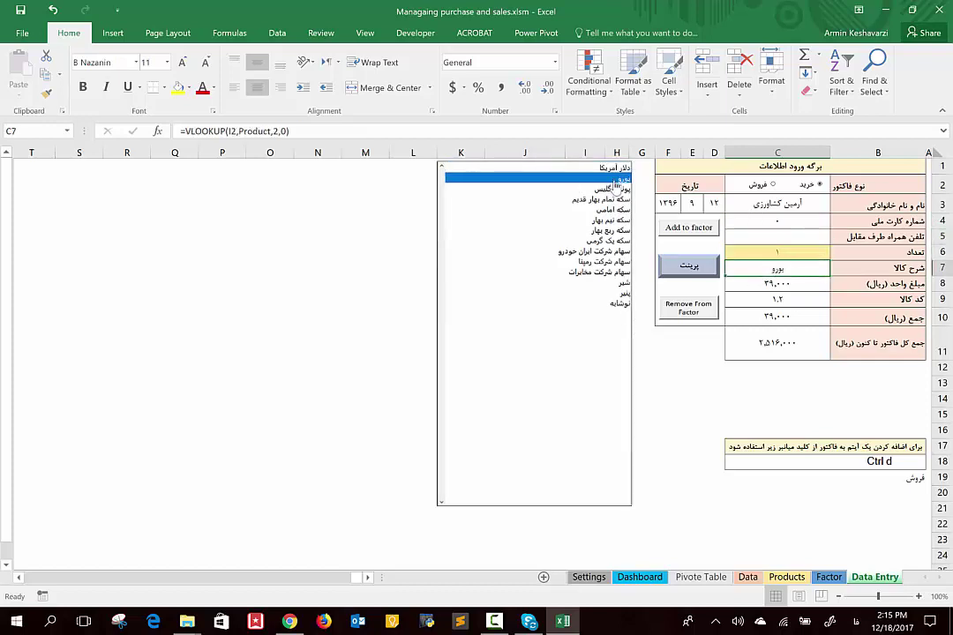
{"action": "left_click", "coordinate": [609, 199]}
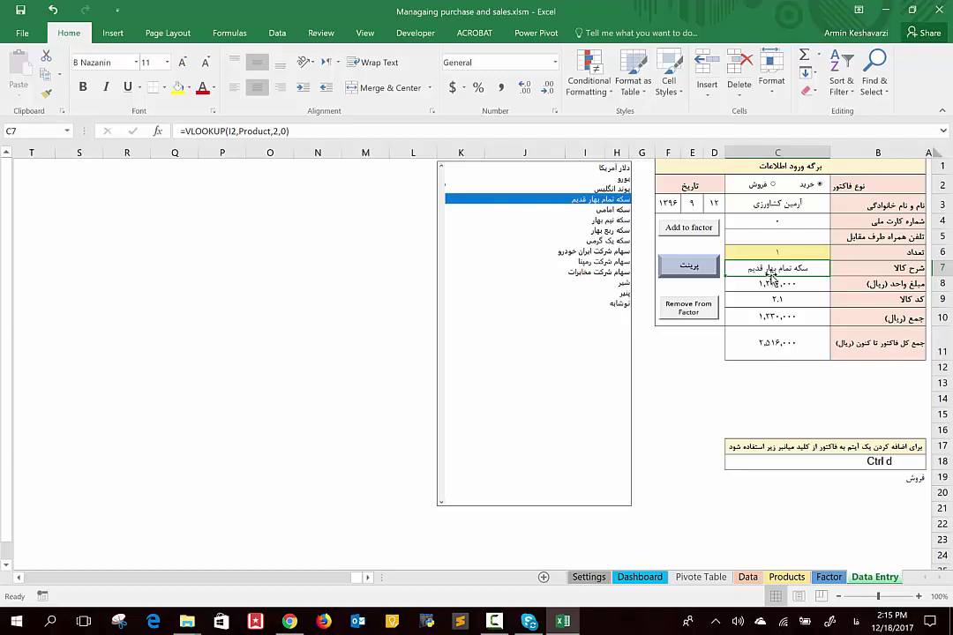
{"action": "left_click", "coordinate": [734, 251]}
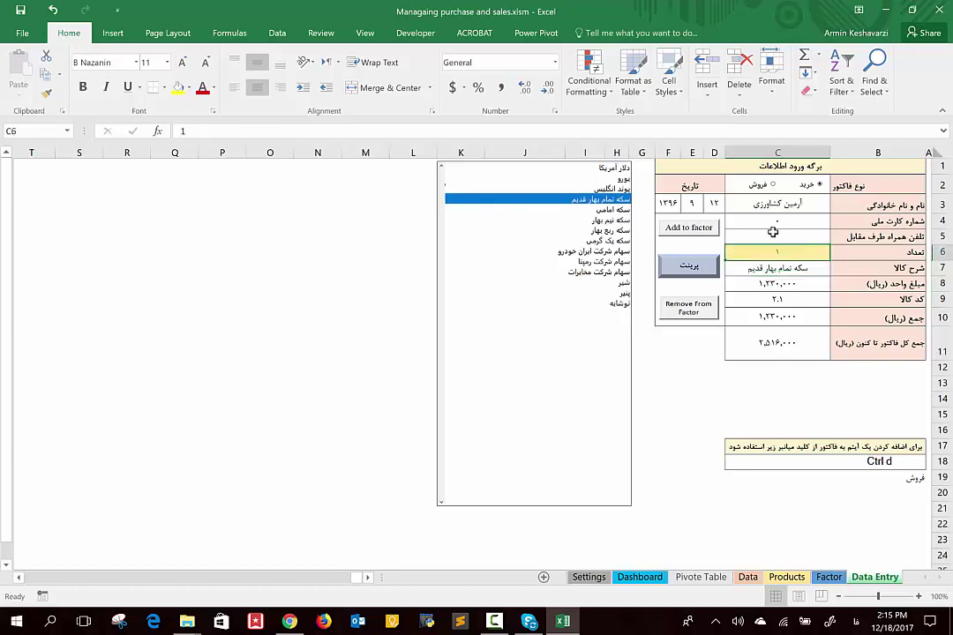
{"action": "left_click", "coordinate": [772, 233]}
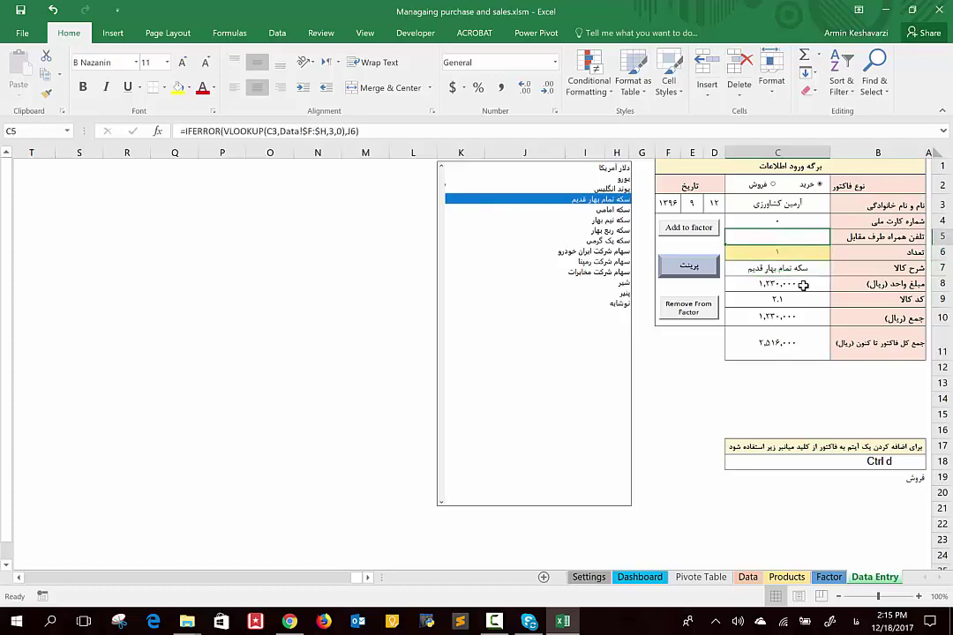
{"action": "left_click", "coordinate": [792, 282]}
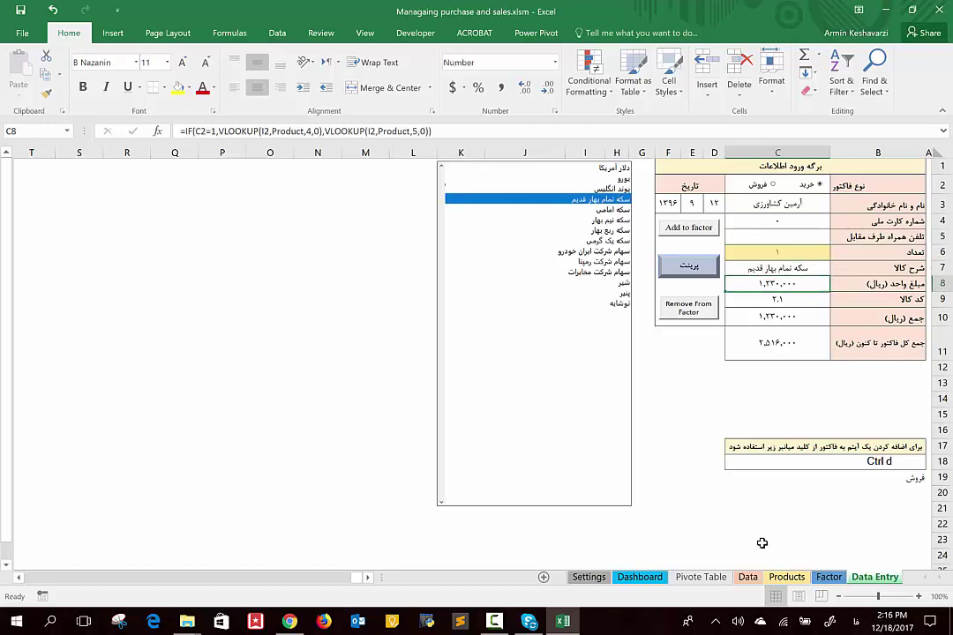
Step: Review the Products table's code 4.2, purchase price 15000 and sale price 24500, then return to Data Entry
{"action": "left_click", "coordinate": [786, 577]}
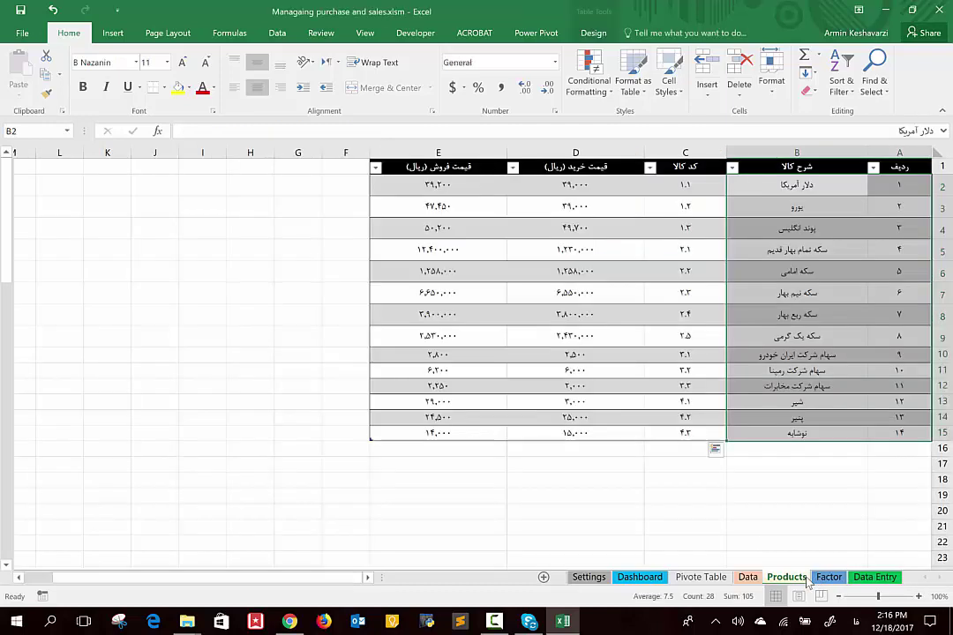
{"action": "left_click", "coordinate": [801, 428]}
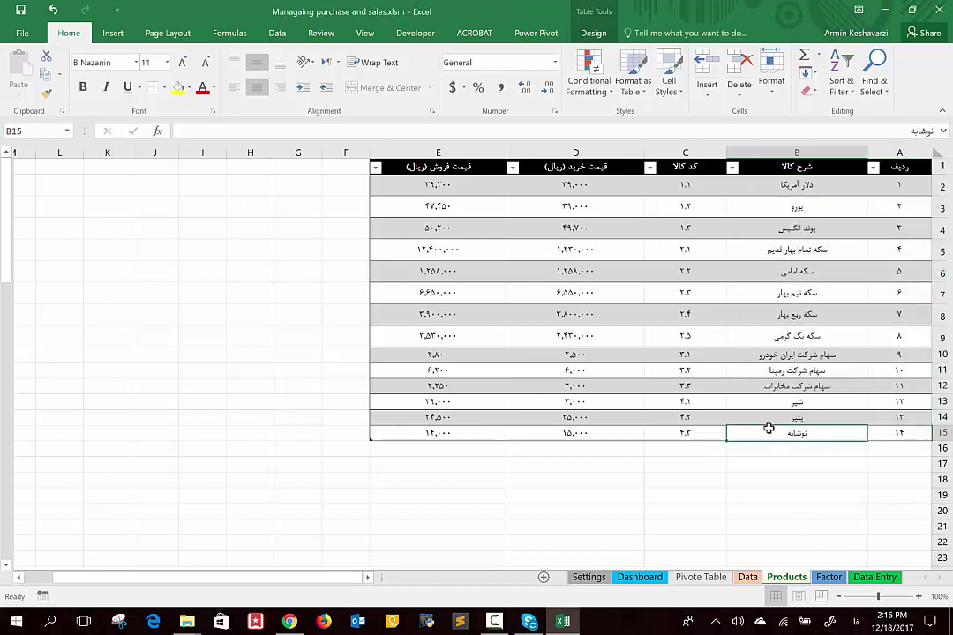
{"action": "left_click", "coordinate": [672, 410]}
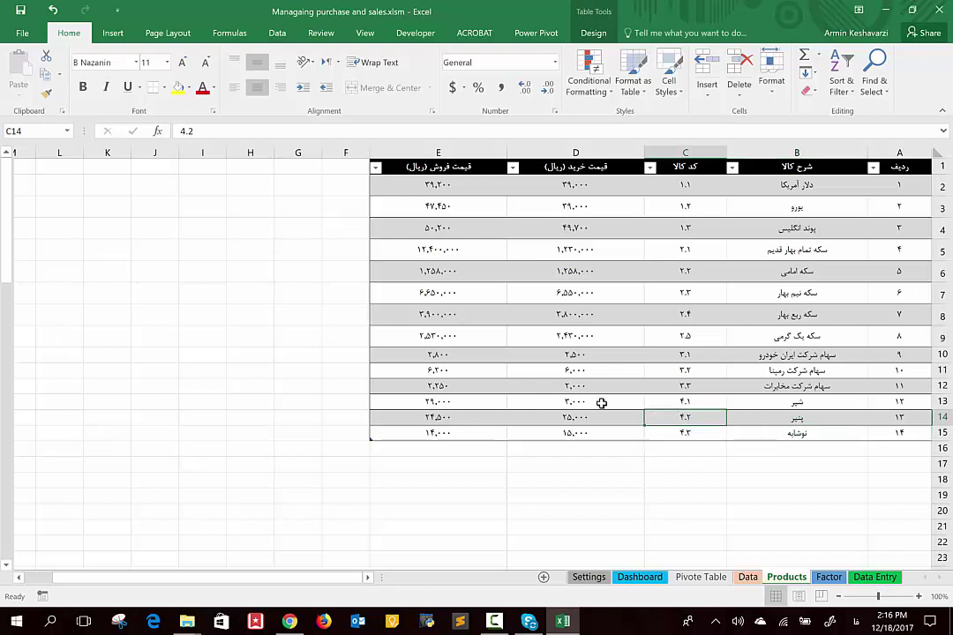
{"action": "left_click", "coordinate": [578, 429]}
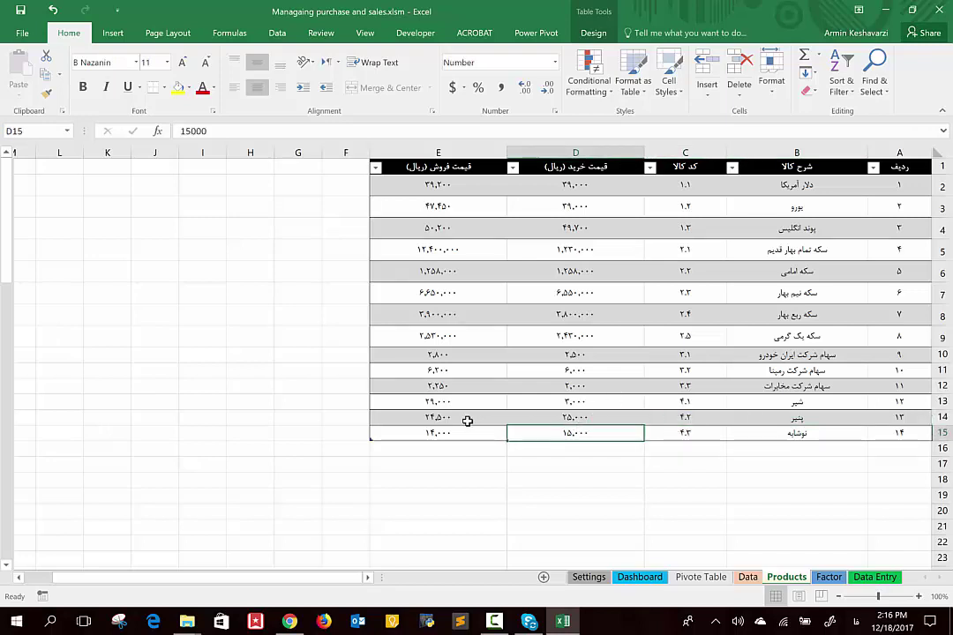
{"action": "left_click", "coordinate": [466, 419]}
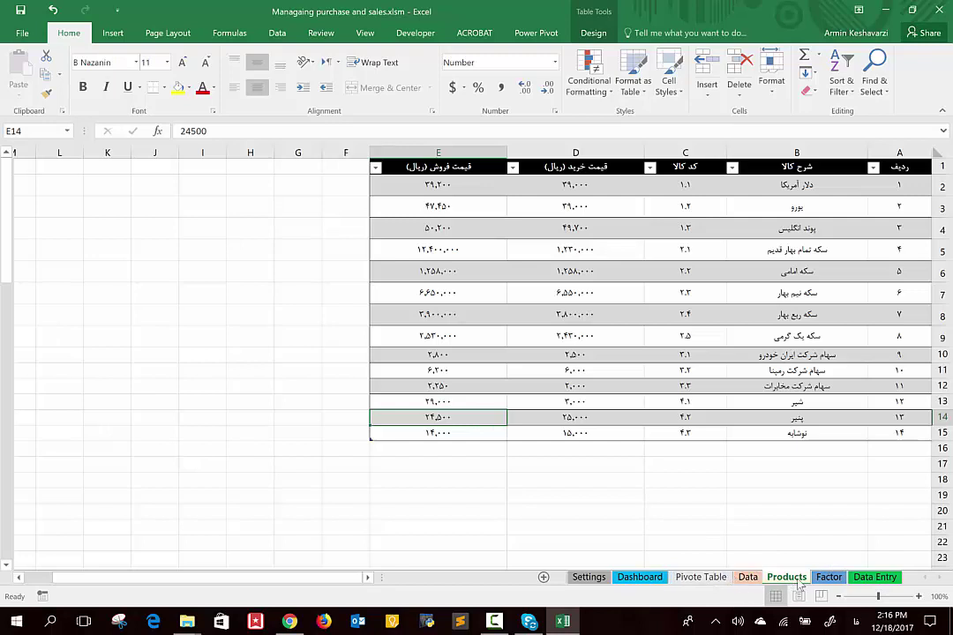
{"action": "left_click", "coordinate": [868, 578]}
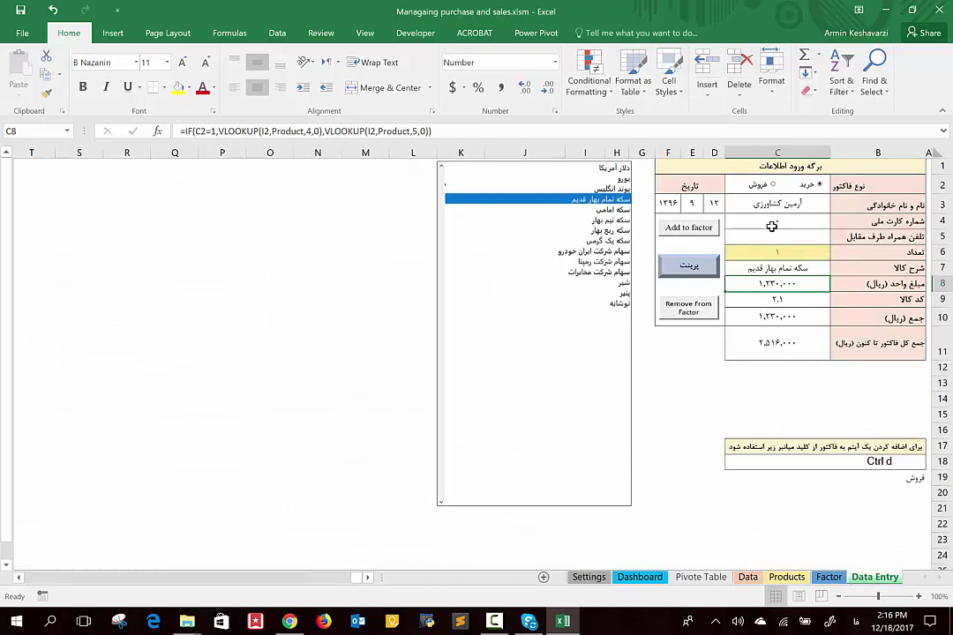
Step: Enter a quantity of 2 in C6 and add the item to the invoice
{"action": "left_click", "coordinate": [774, 223]}
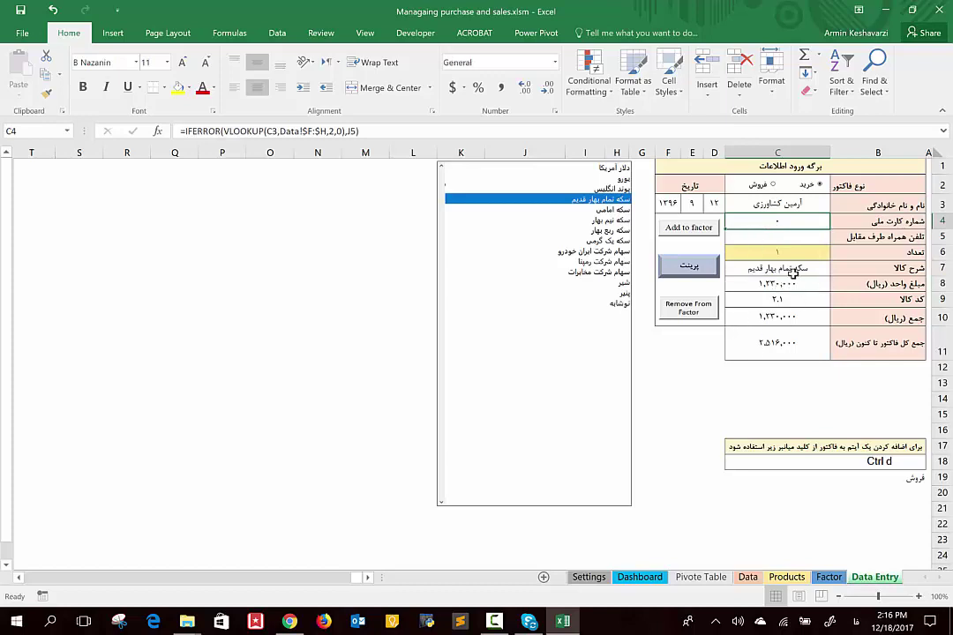
{"action": "left_click", "coordinate": [776, 252]}
{"action": "left_click", "coordinate": [776, 266]}
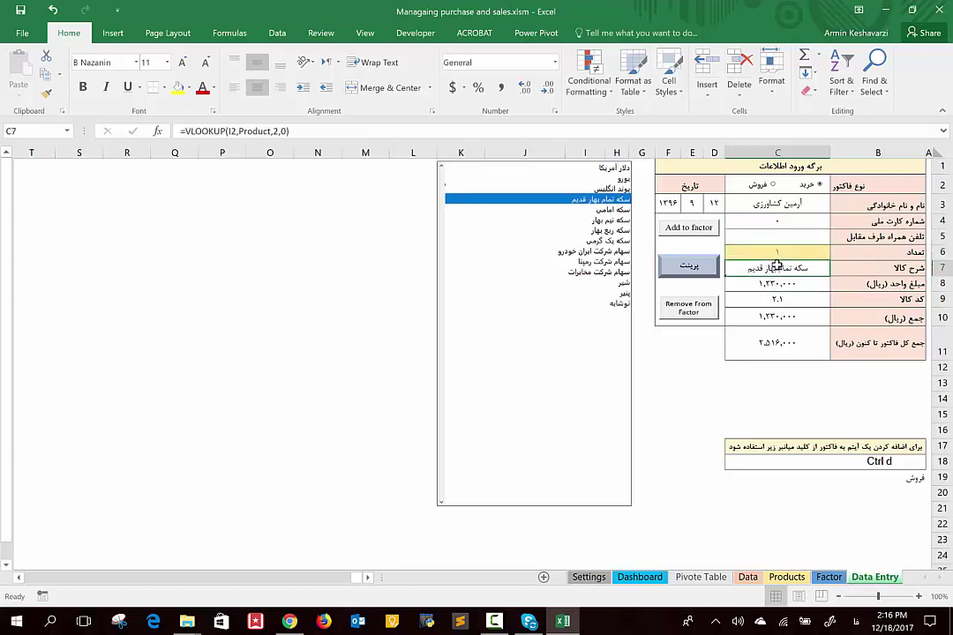
{"action": "left_click", "coordinate": [784, 250]}
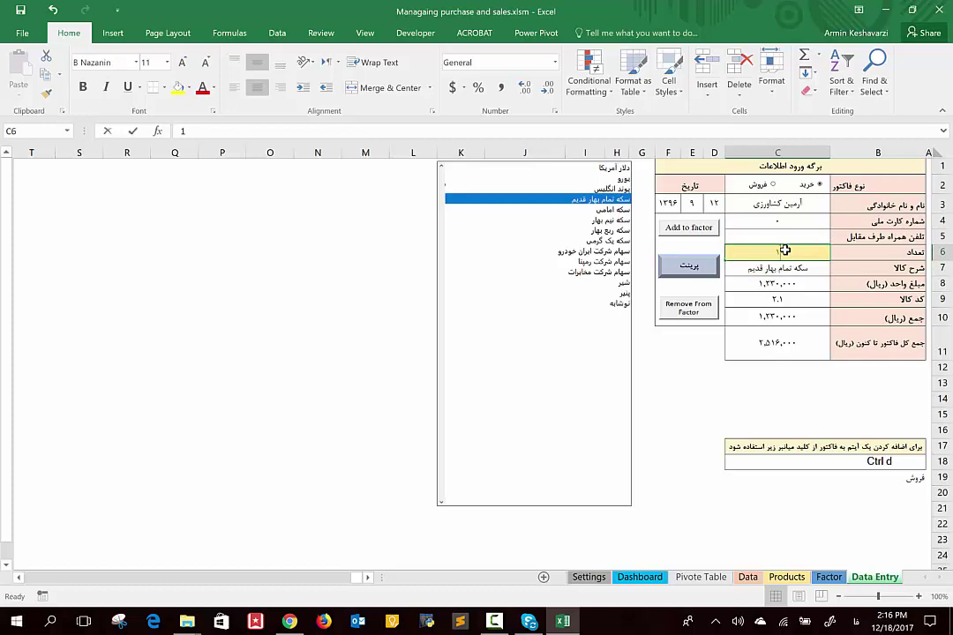
{"action": "type", "text": "2"}
{"action": "key", "text": "Return"}
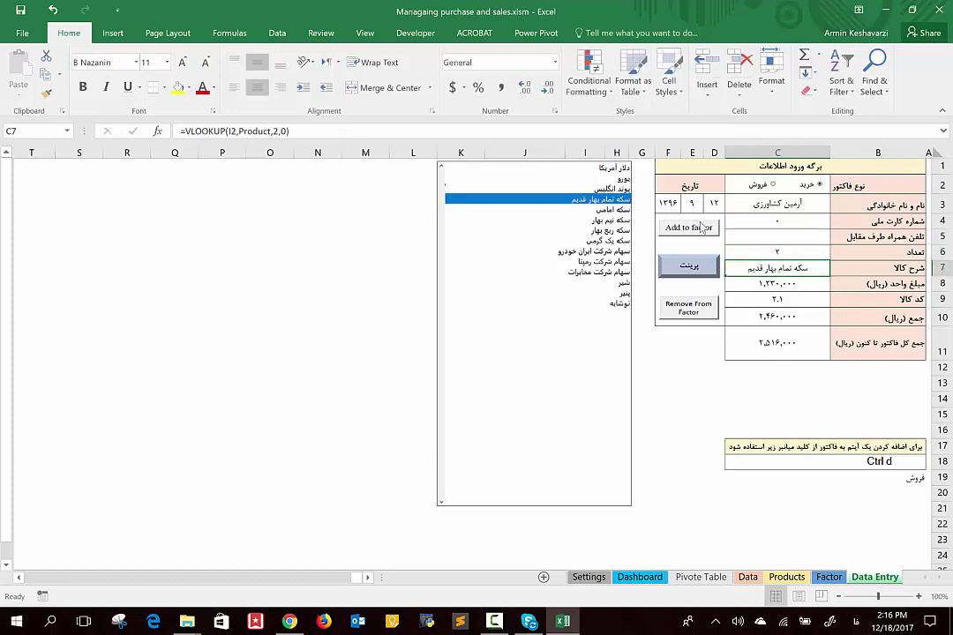
{"action": "left_click", "coordinate": [701, 228]}
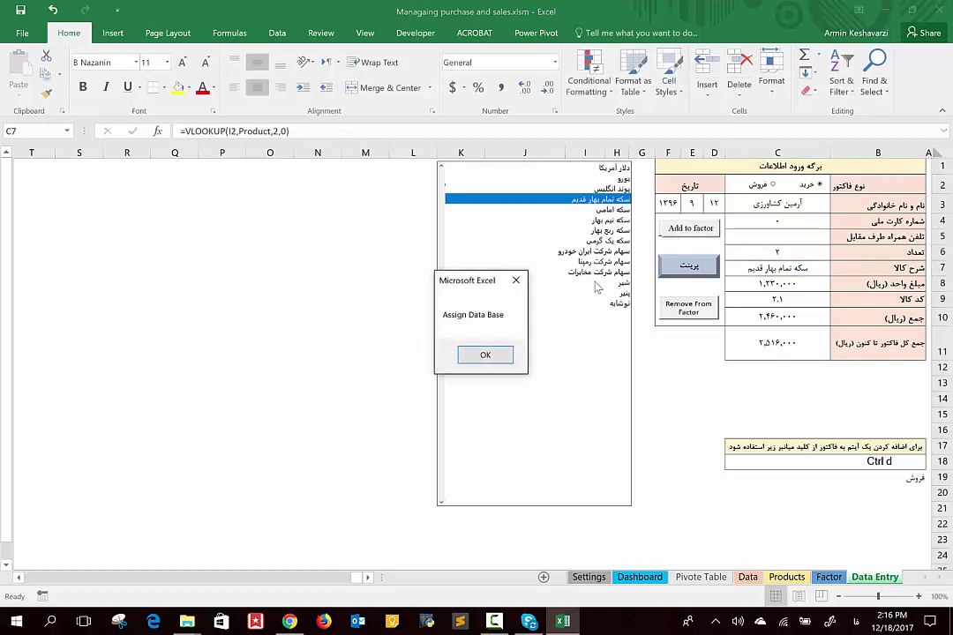
Step: Dismiss the Assign Data Base message, narrow column A on Settings, and review the stored folder path
{"action": "left_click", "coordinate": [485, 356]}
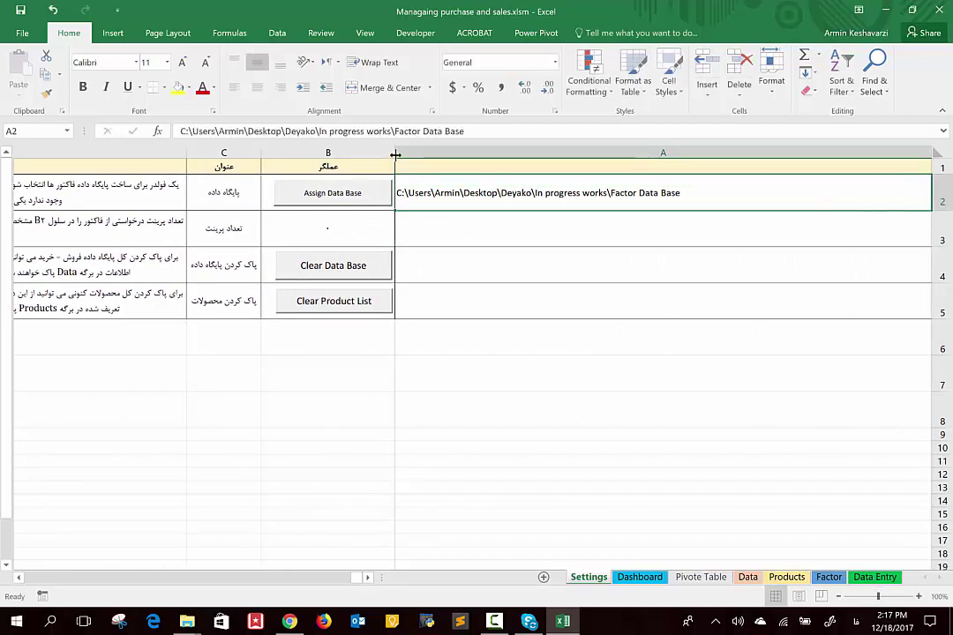
{"action": "left_click_drag", "start_coordinate": [394, 152], "coordinate": [585, 154]}
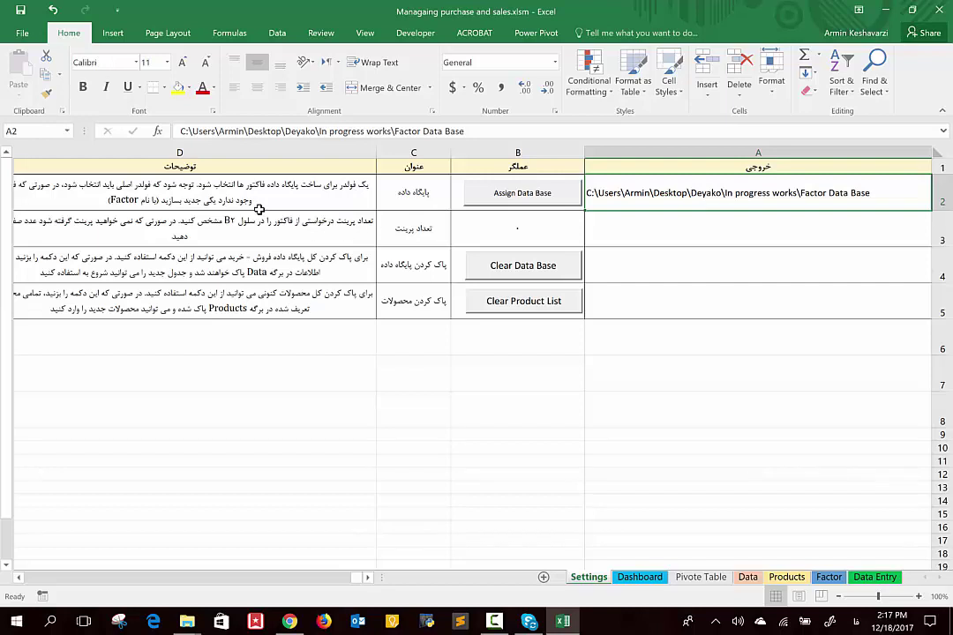
{"action": "left_click", "coordinate": [221, 185]}
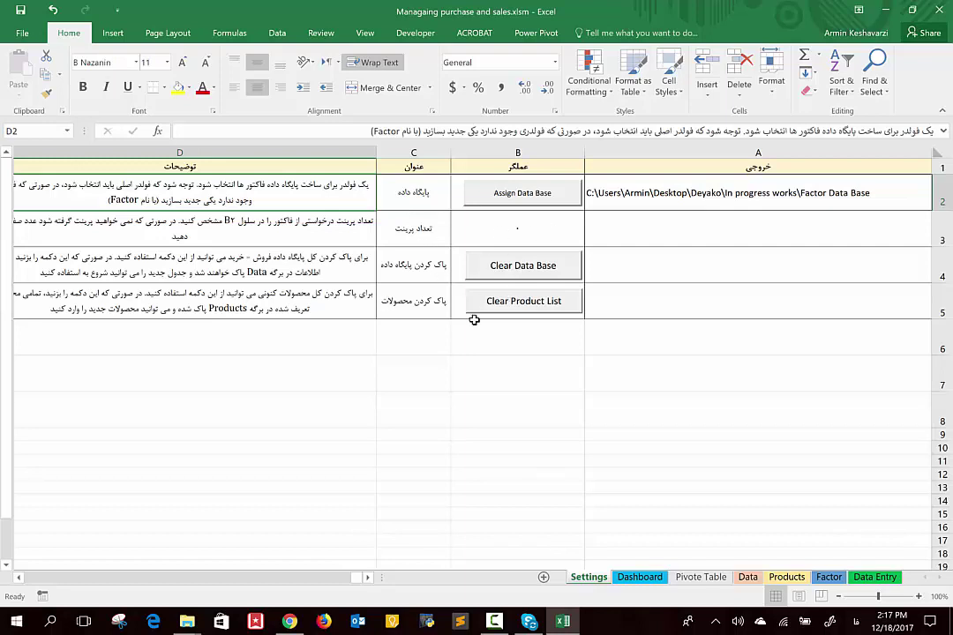
{"action": "left_click", "coordinate": [698, 204]}
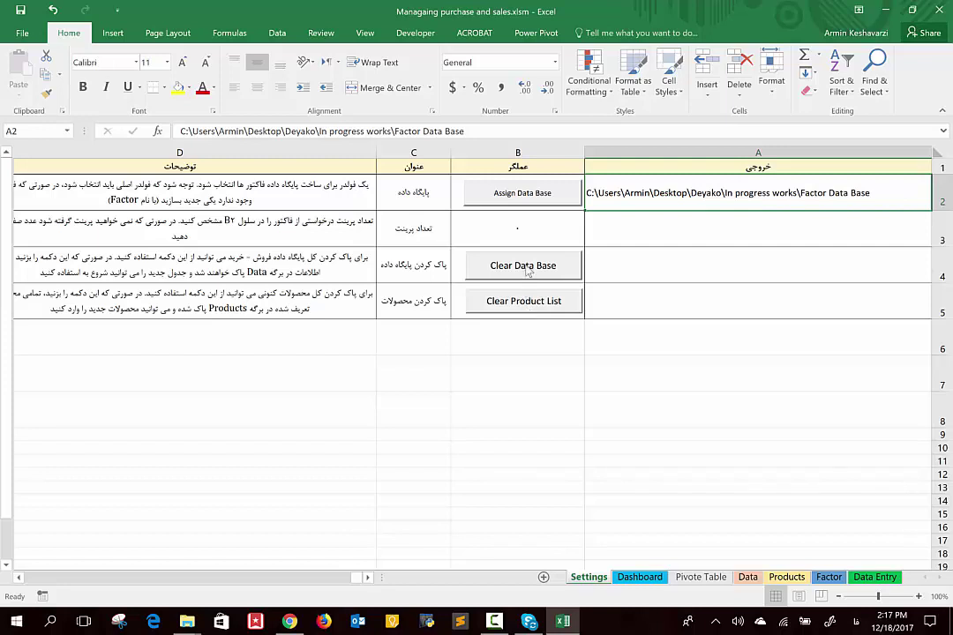
Step: Browse to Deyako\In progress\Software Products\Managaing purchases and sales in the folder chooser
{"action": "left_click", "coordinate": [539, 201]}
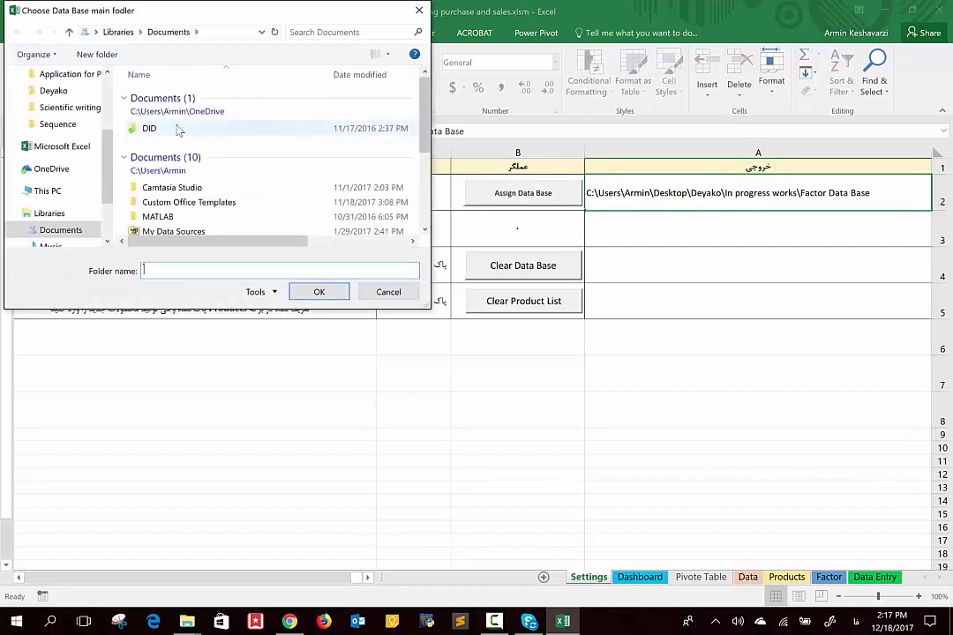
{"action": "left_click", "coordinate": [59, 91]}
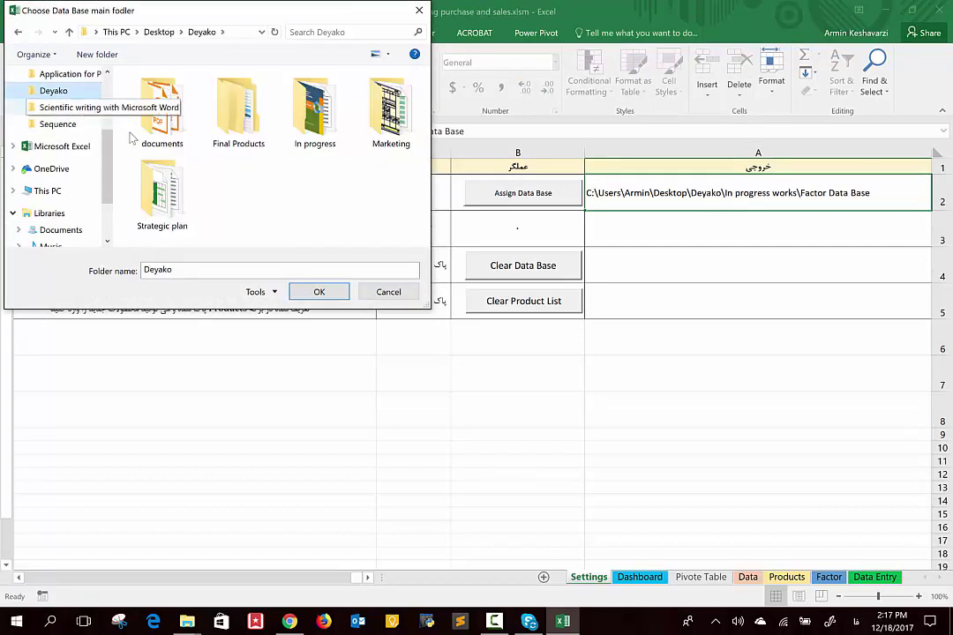
{"action": "double_click", "coordinate": [239, 110]}
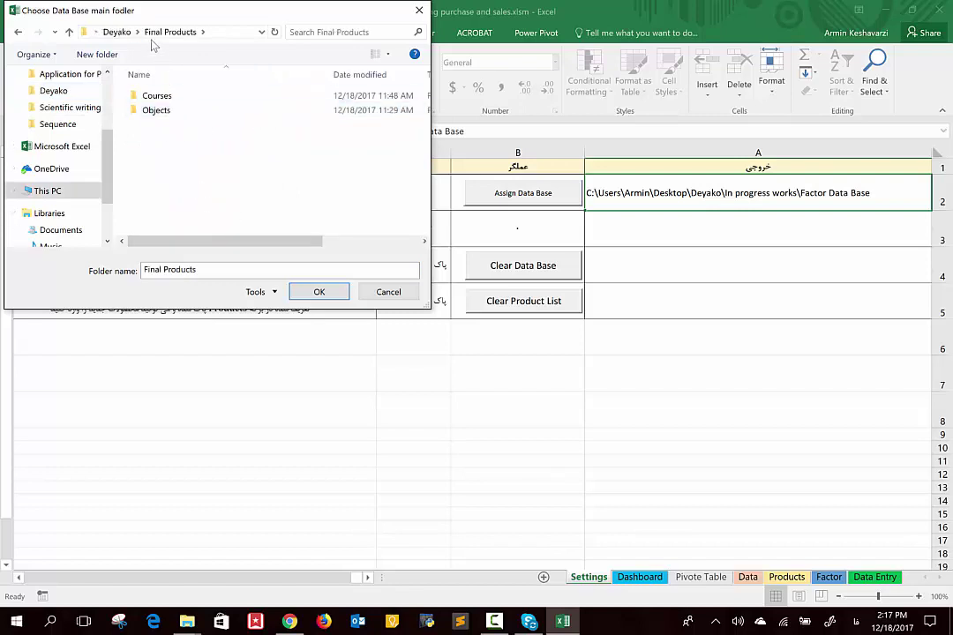
{"action": "left_click", "coordinate": [116, 32]}
{"action": "left_click", "coordinate": [315, 132]}
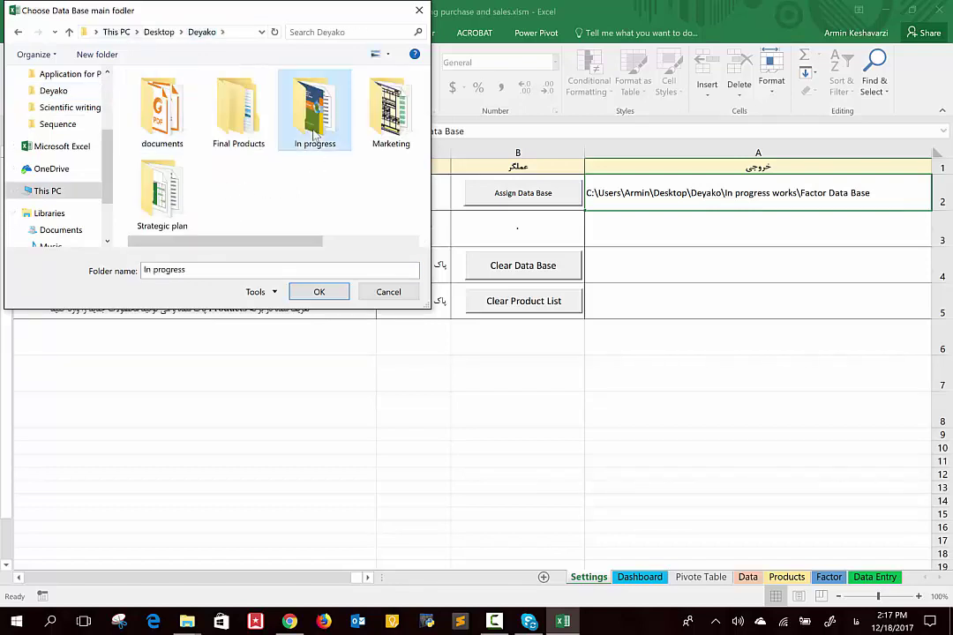
{"action": "double_click", "coordinate": [315, 133]}
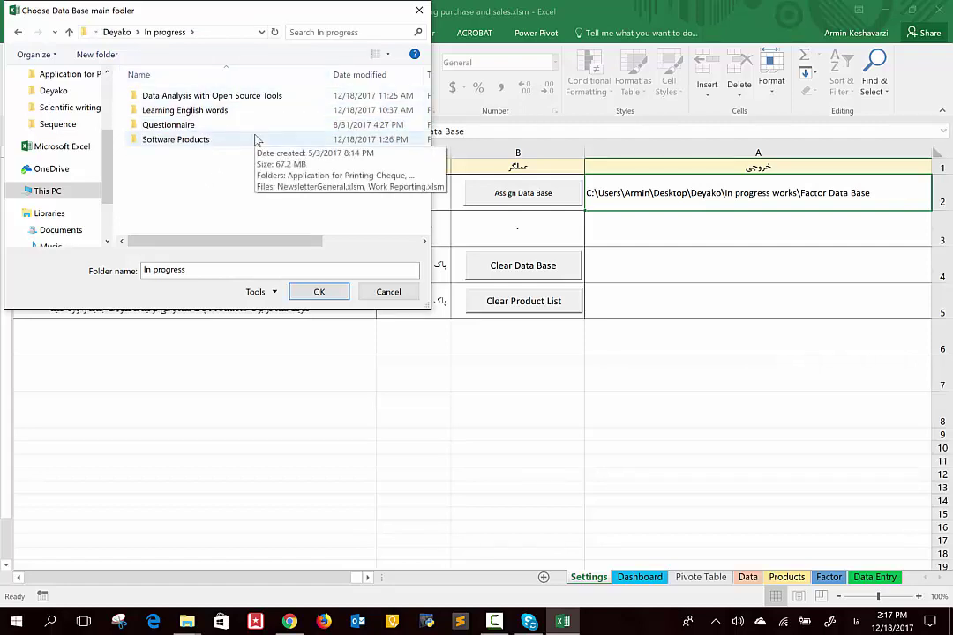
{"action": "double_click", "coordinate": [220, 137]}
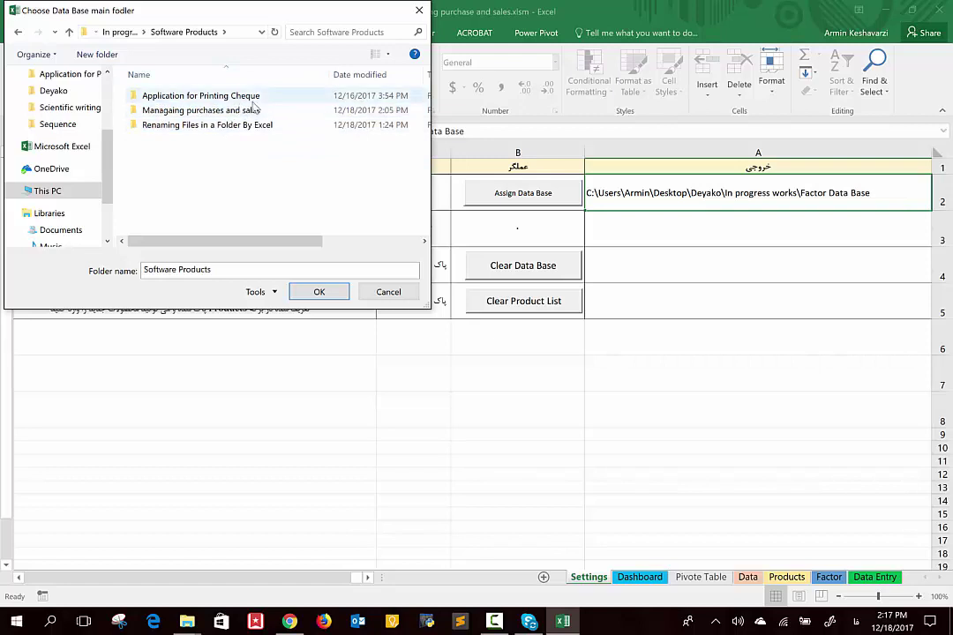
{"action": "double_click", "coordinate": [249, 110]}
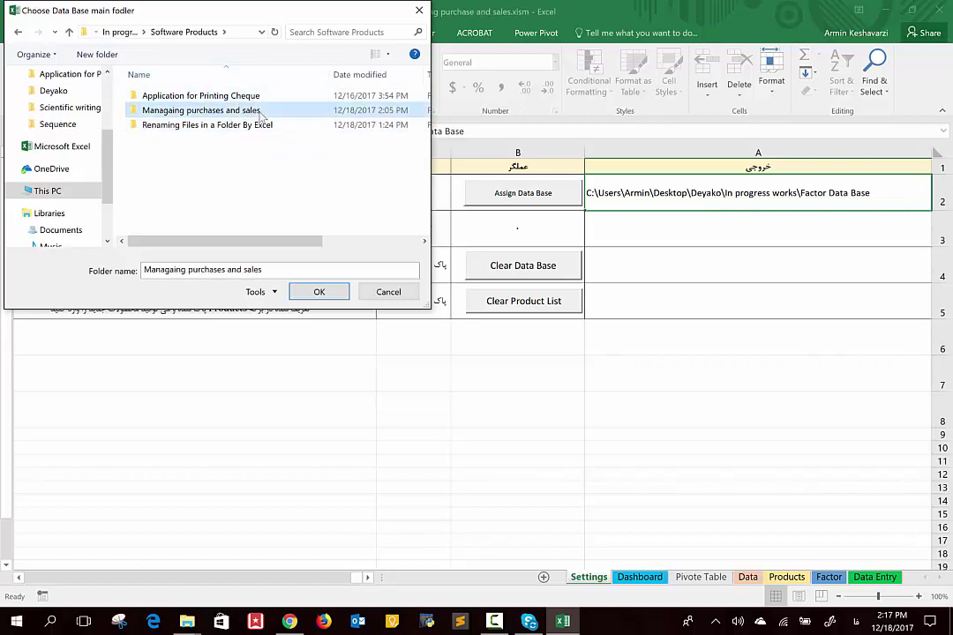
Step: Create a new folder named Data Base there and confirm it as the database folder
{"action": "right_click", "coordinate": [195, 163]}
{"action": "mouse_move", "coordinate": [143, 308]}
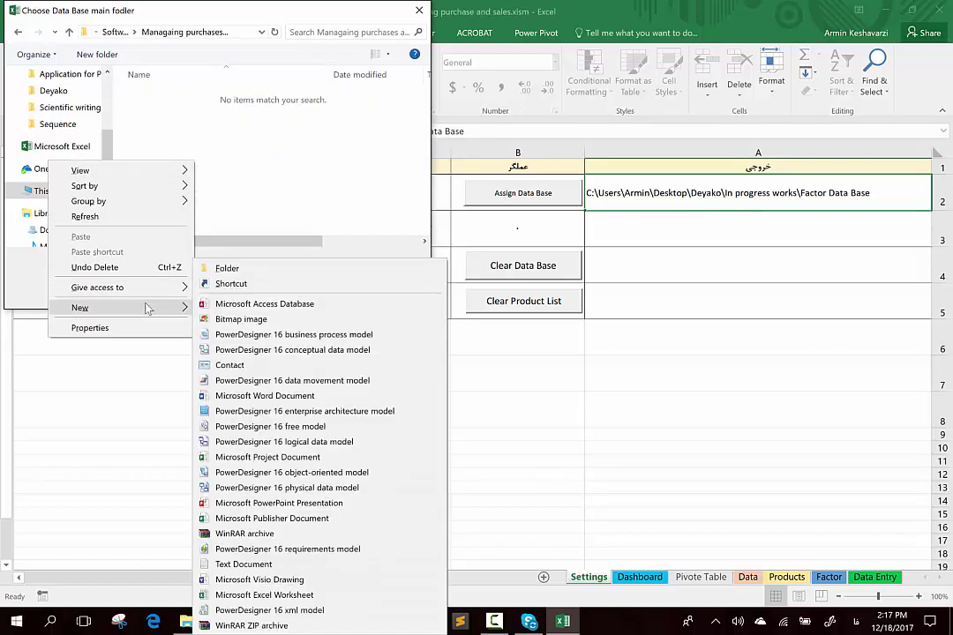
{"action": "left_click", "coordinate": [248, 271]}
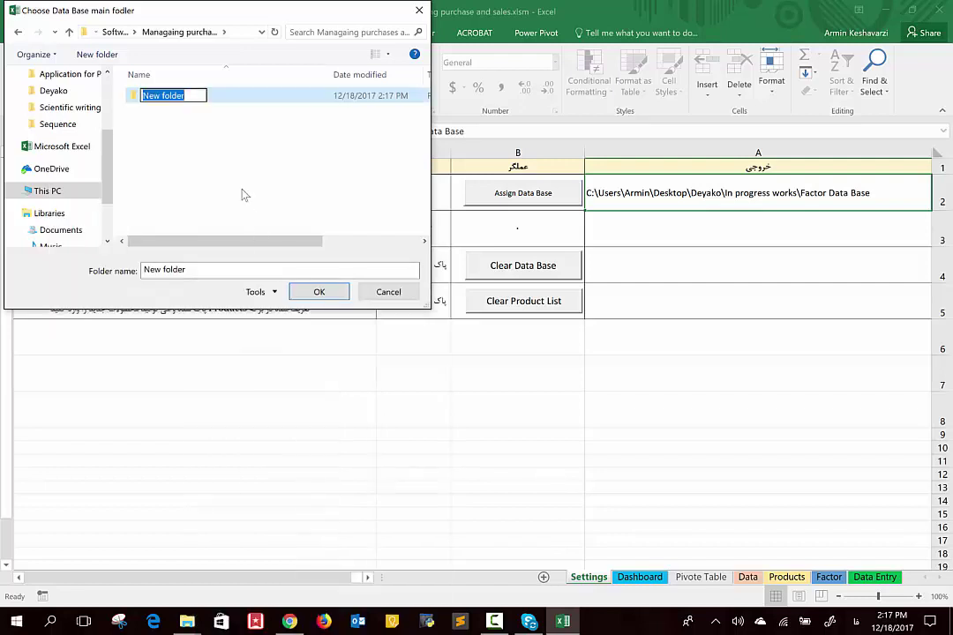
{"action": "type", "text": "ب"}
{"action": "key", "text": "BackSpace"}
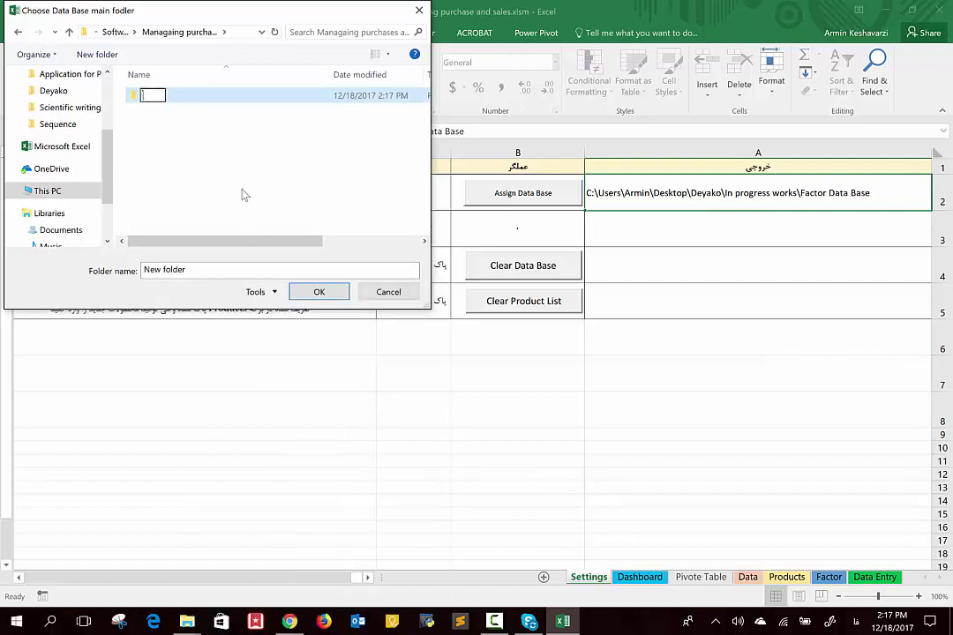
{"action": "type", "text": "Data Base"}
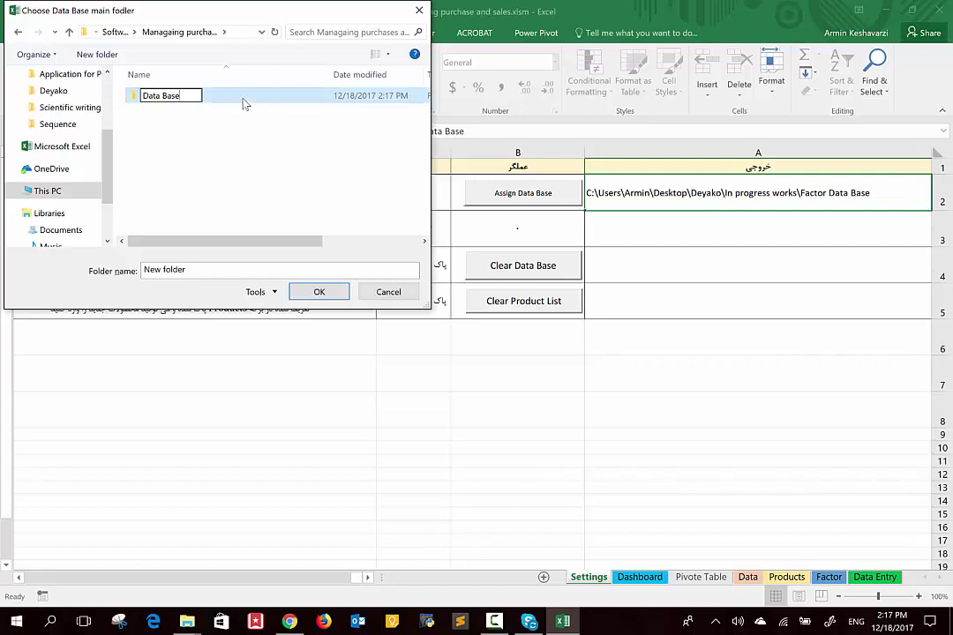
{"action": "key", "text": "Return"}
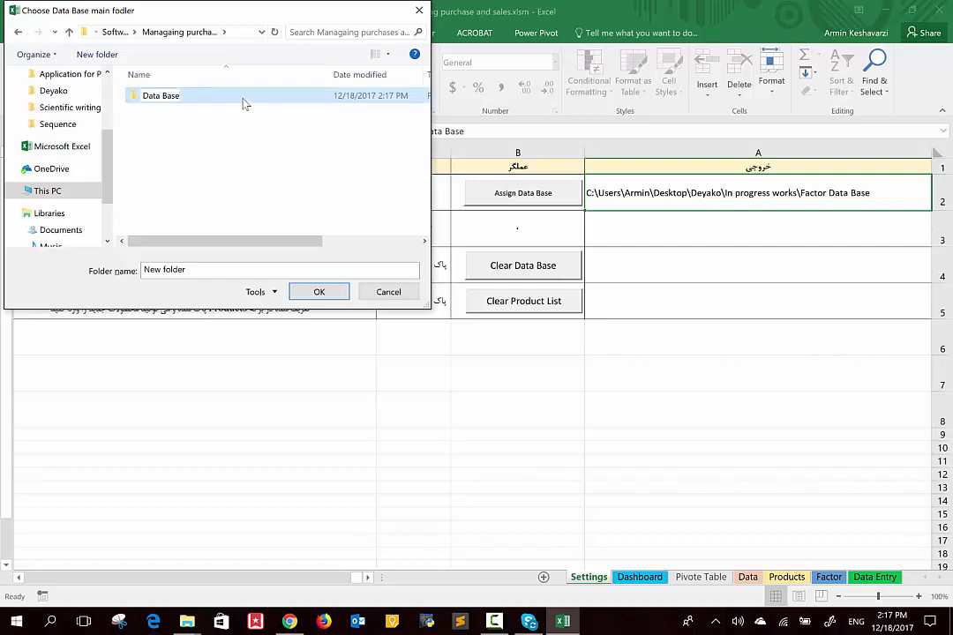
{"action": "double_click", "coordinate": [243, 100]}
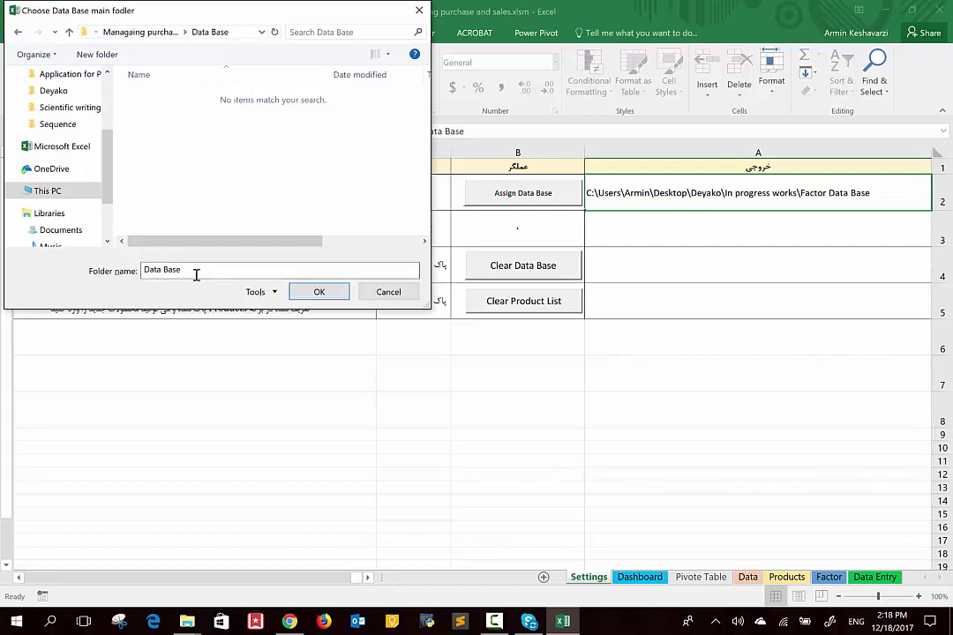
{"action": "left_click", "coordinate": [328, 297]}
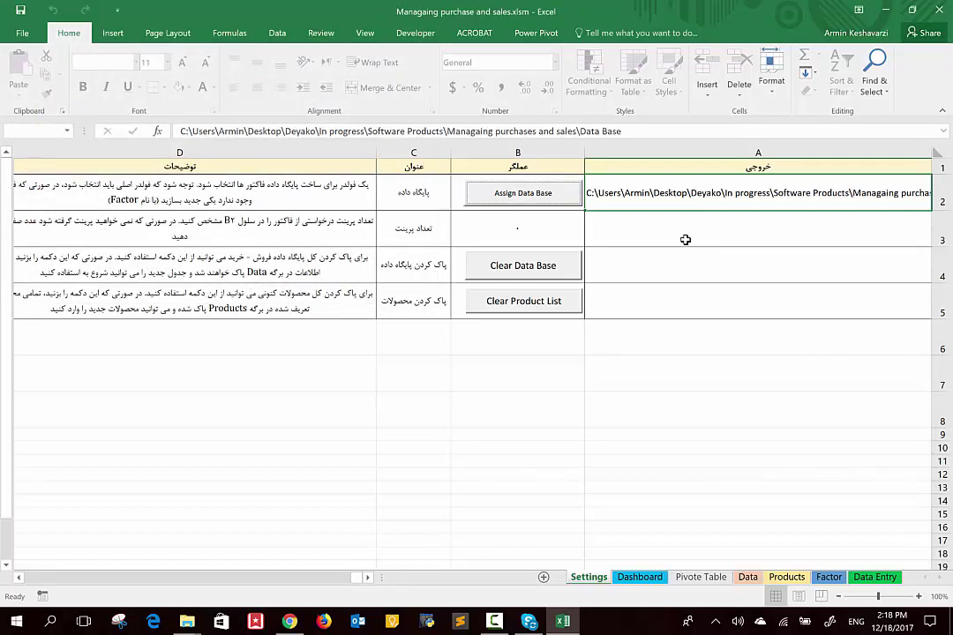
{"action": "left_click", "coordinate": [657, 235]}
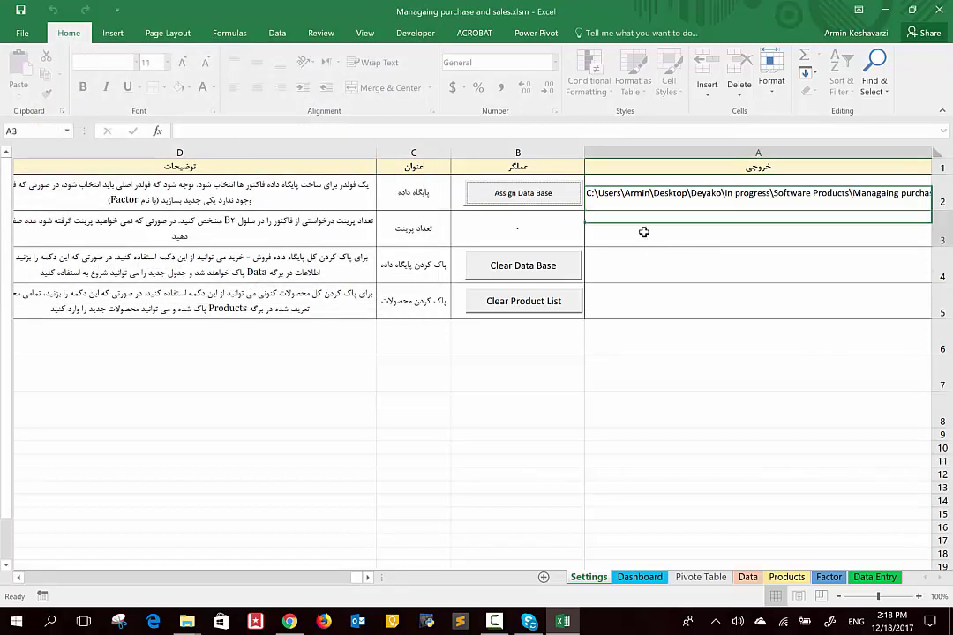
{"action": "left_click", "coordinate": [504, 228]}
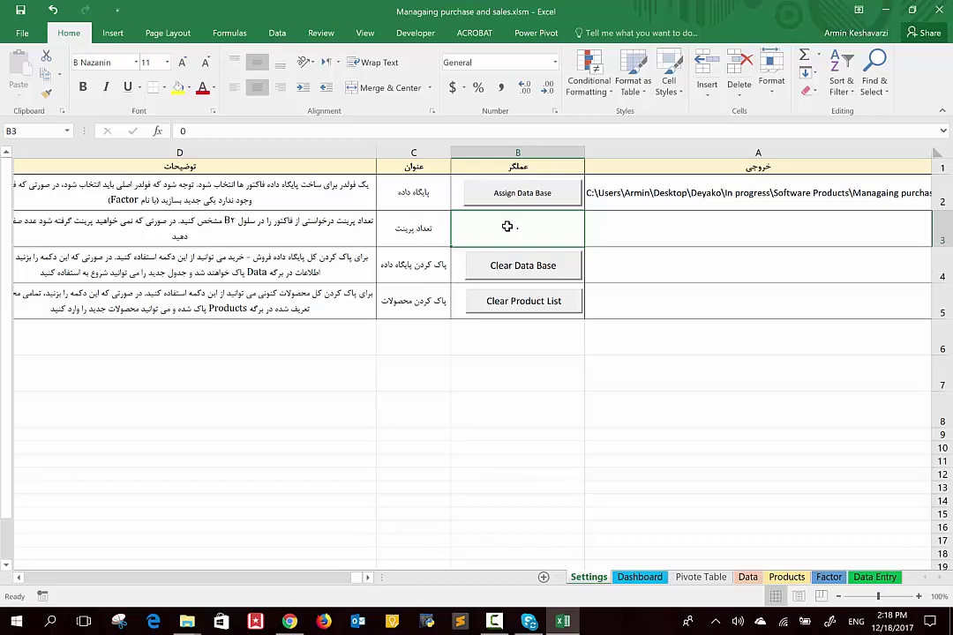
{"action": "type", "text": "2"}
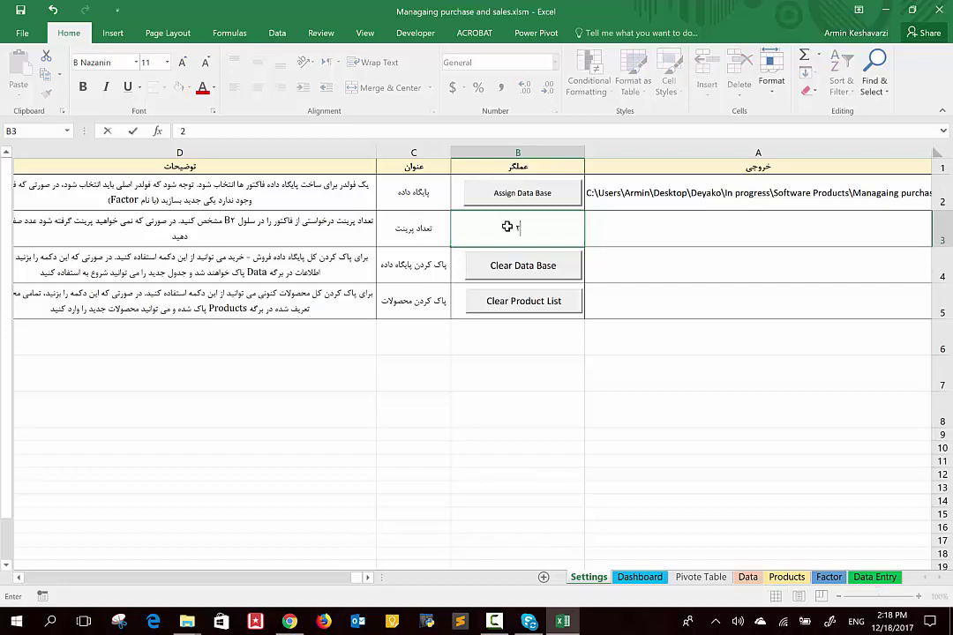
{"action": "key", "text": "Return"}
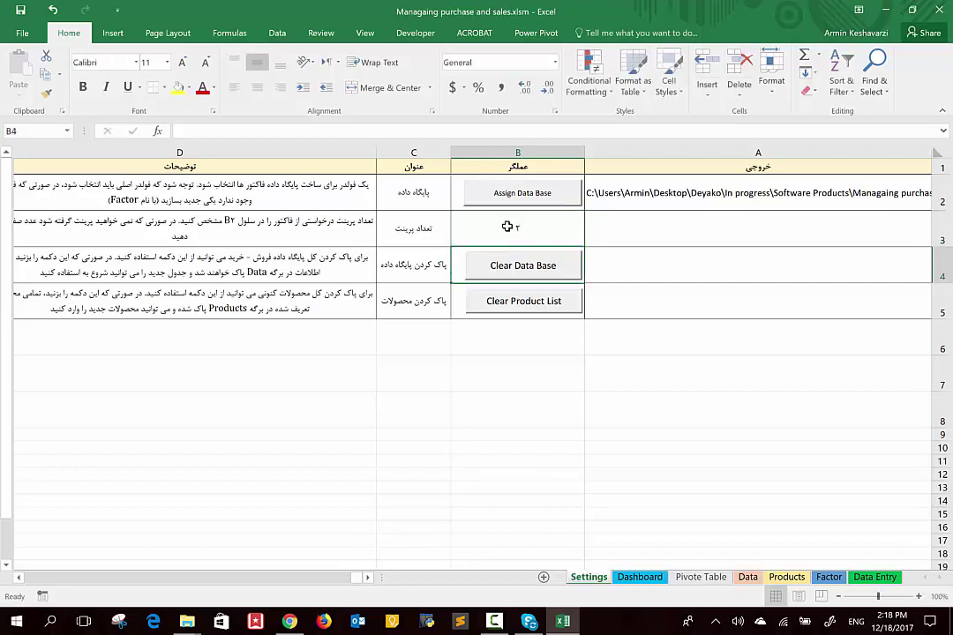
{"action": "left_click", "coordinate": [508, 227]}
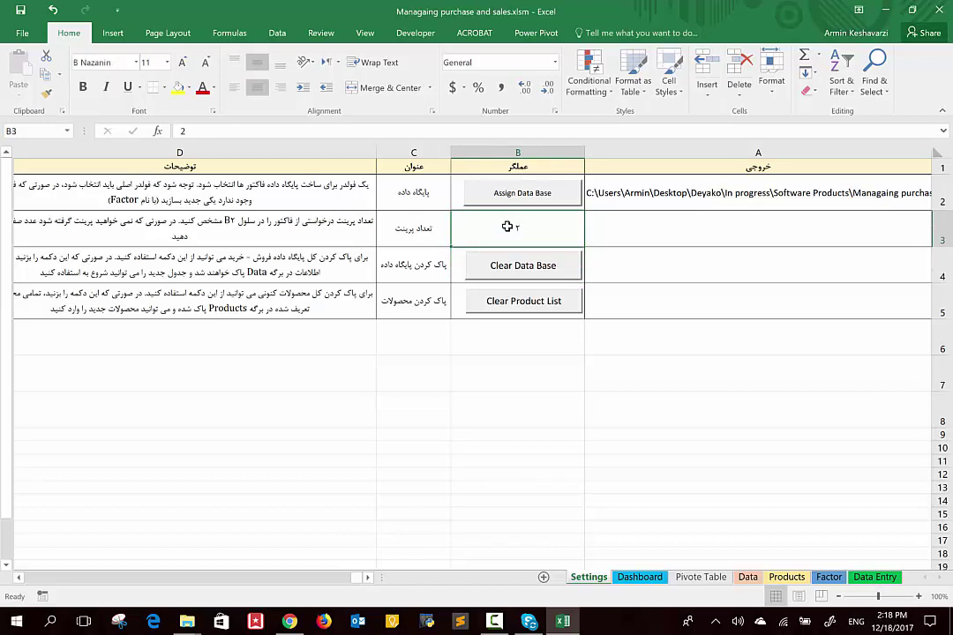
{"action": "type", "text": "0"}
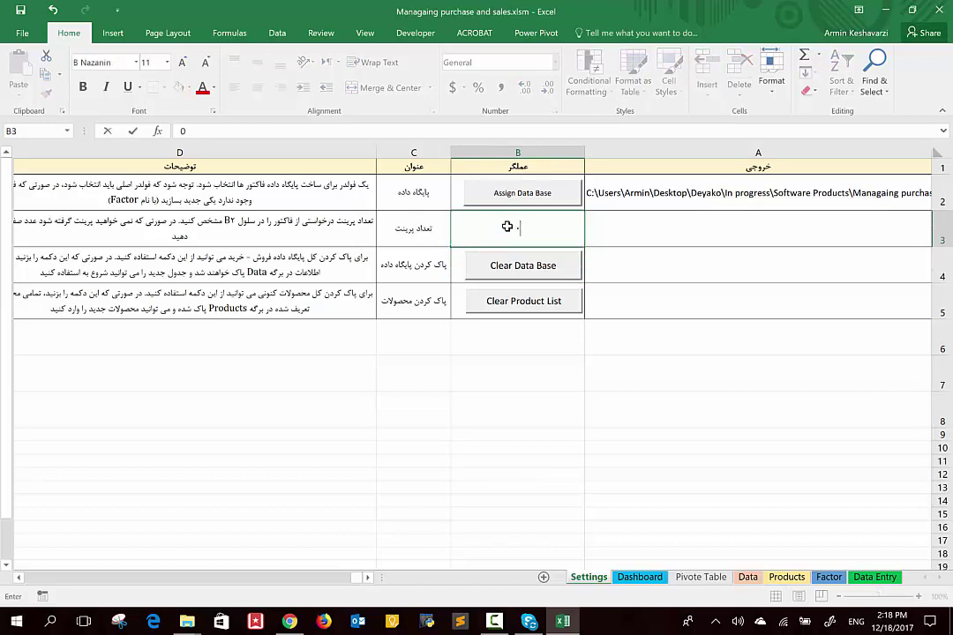
{"action": "key", "text": "Return"}
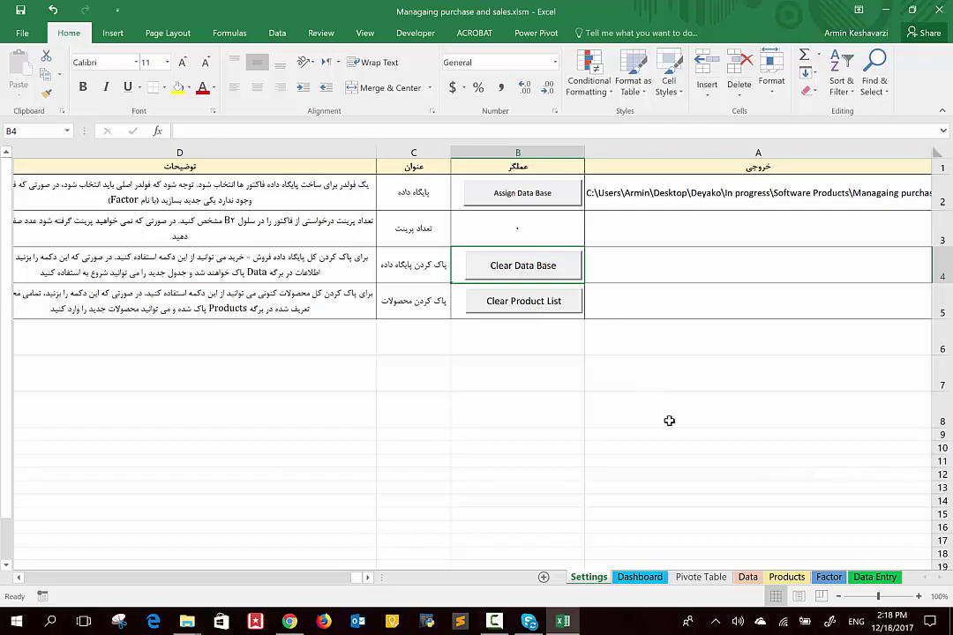
{"action": "left_click", "coordinate": [747, 577]}
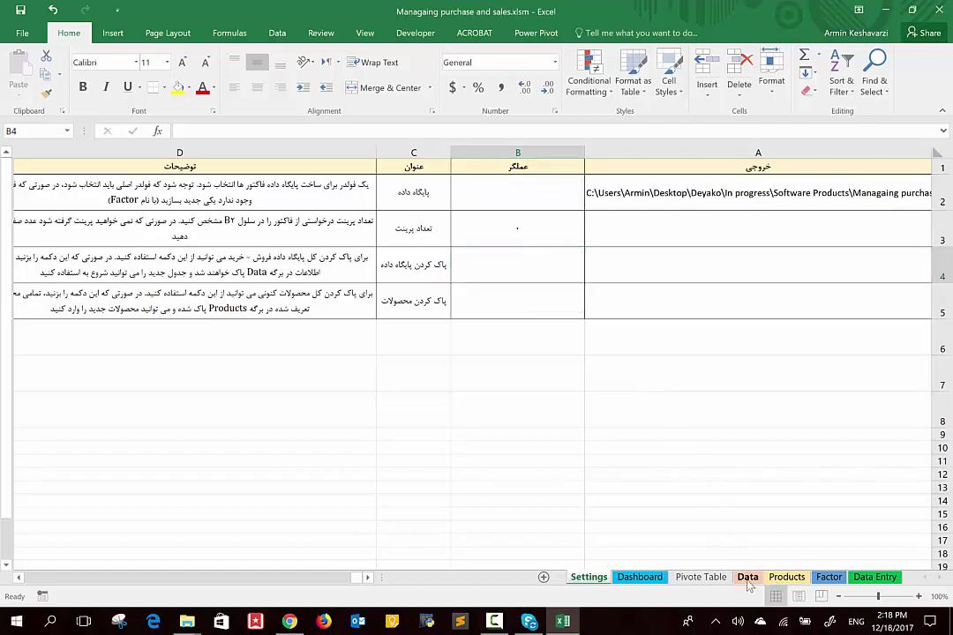
{"action": "scroll", "coordinate": [695, 357], "scroll_direction": "left", "scroll_amount": 3}
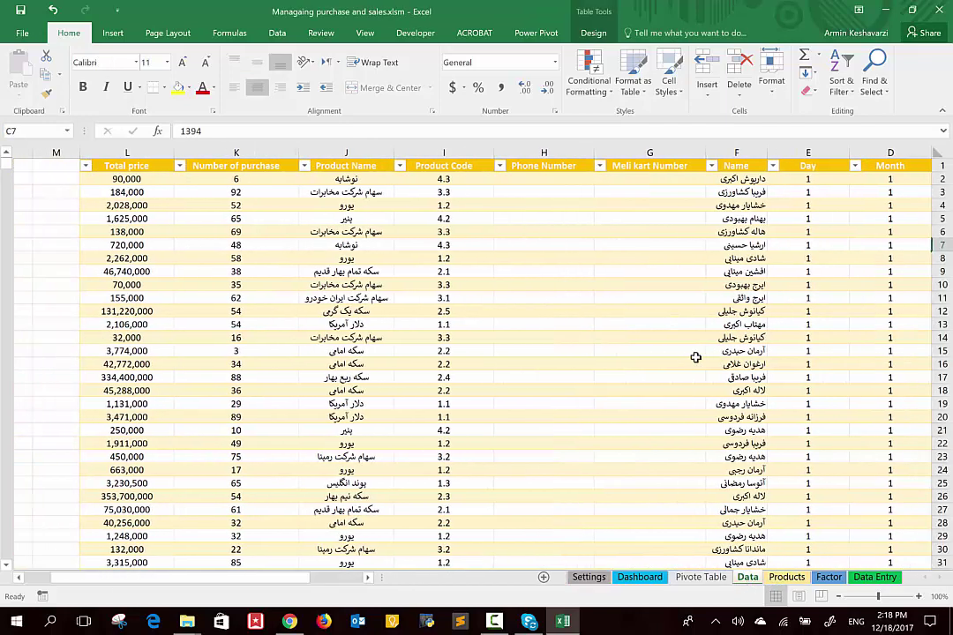
{"action": "scroll", "coordinate": [695, 356], "scroll_direction": "right", "scroll_amount": 3}
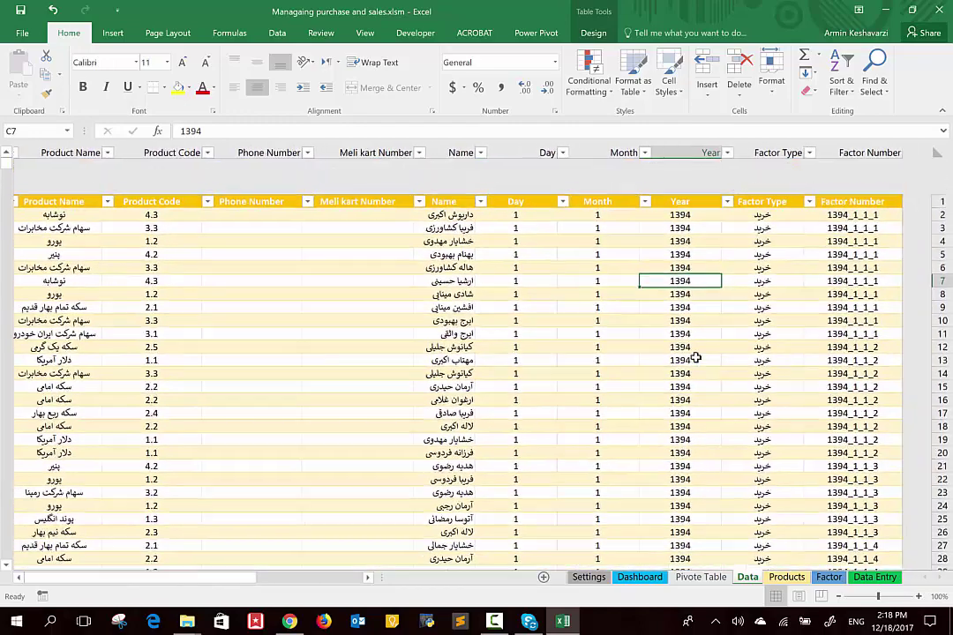
{"action": "scroll", "coordinate": [695, 356], "scroll_direction": "down", "scroll_amount": 5}
{"action": "scroll", "coordinate": [695, 357], "scroll_direction": "down", "scroll_amount": 5}
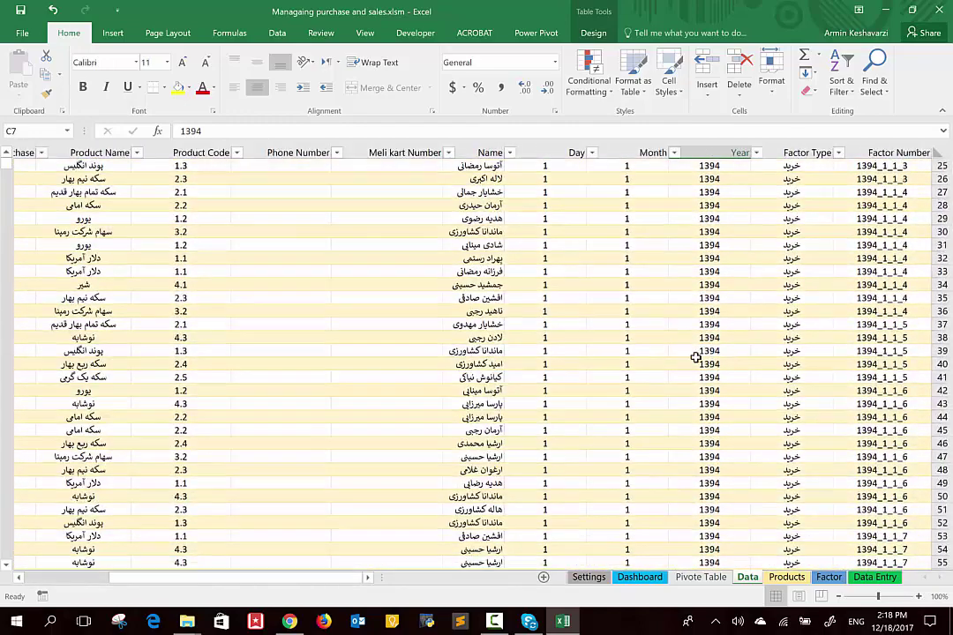
{"action": "scroll", "coordinate": [695, 356], "scroll_direction": "down", "scroll_amount": 5}
{"action": "scroll", "coordinate": [695, 356], "scroll_direction": "up", "scroll_amount": 15}
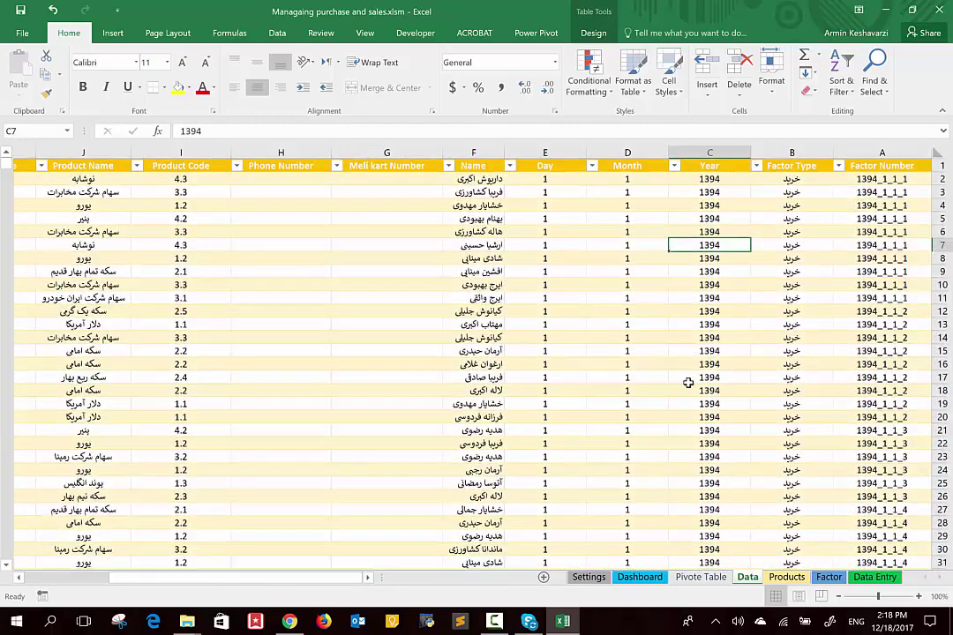
{"action": "left_click", "coordinate": [591, 577]}
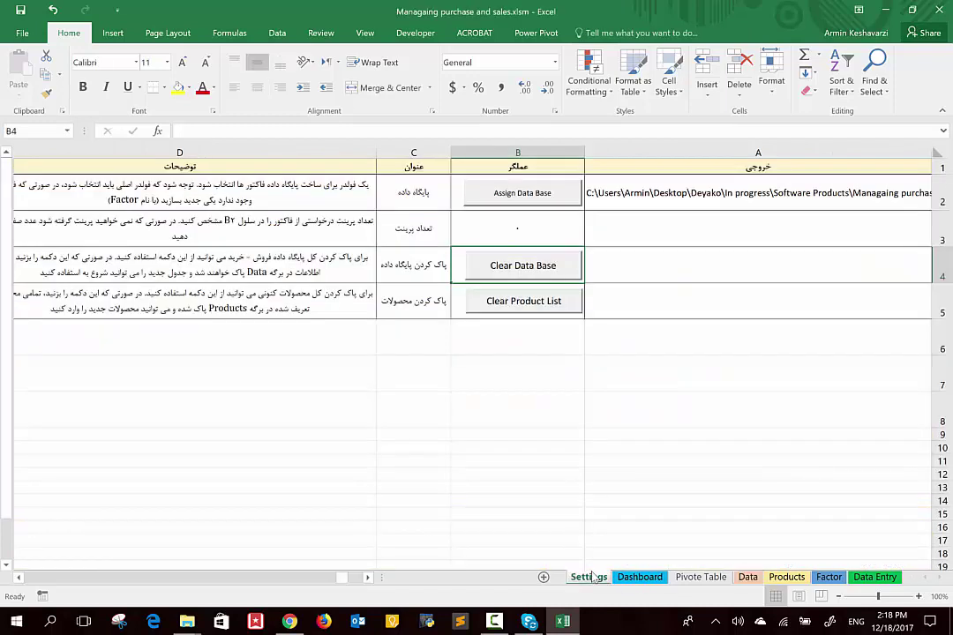
{"action": "left_click", "coordinate": [637, 257]}
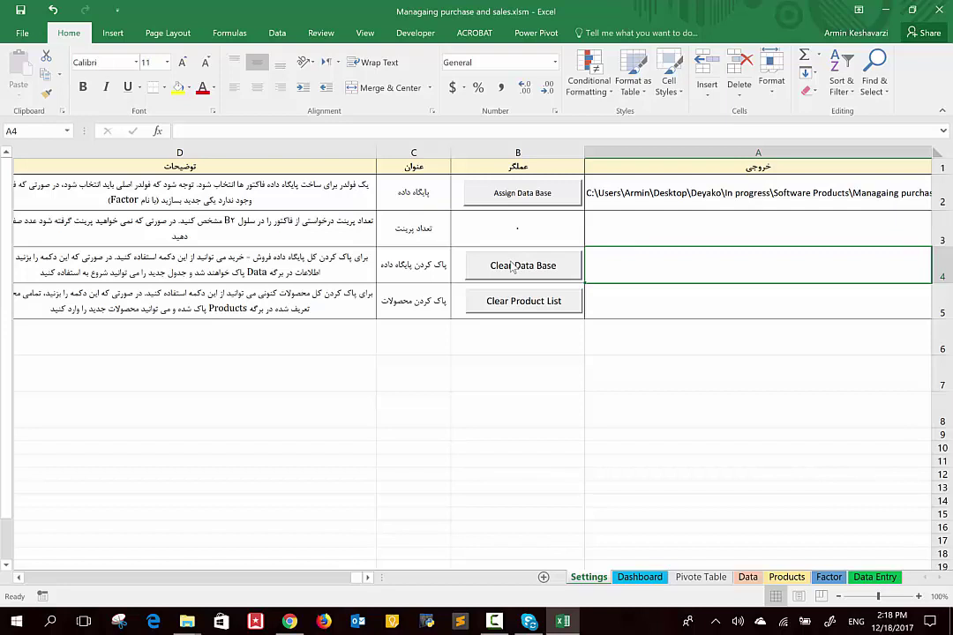
{"action": "left_click", "coordinate": [747, 577]}
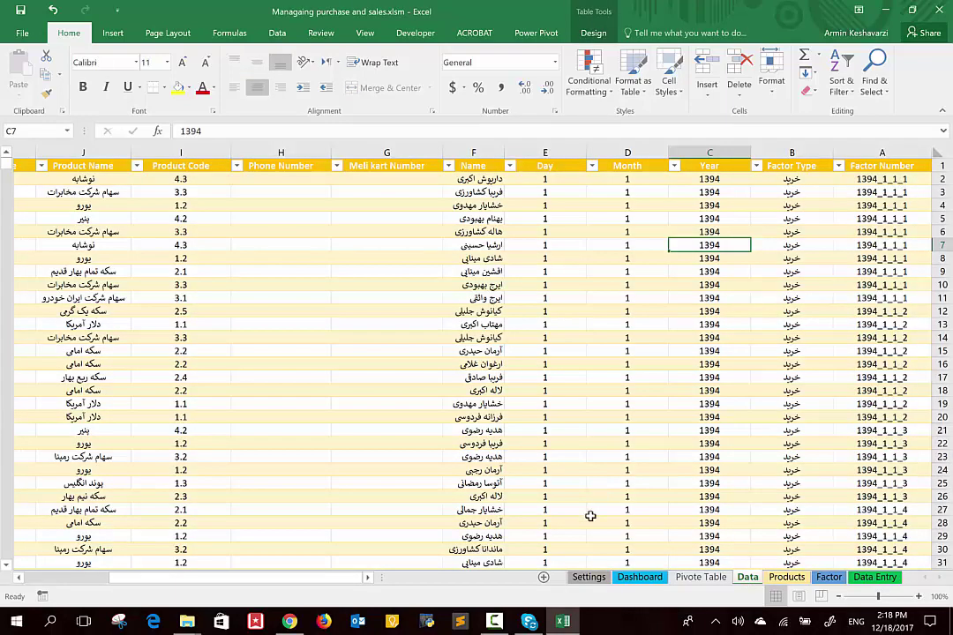
{"action": "left_click", "coordinate": [635, 577]}
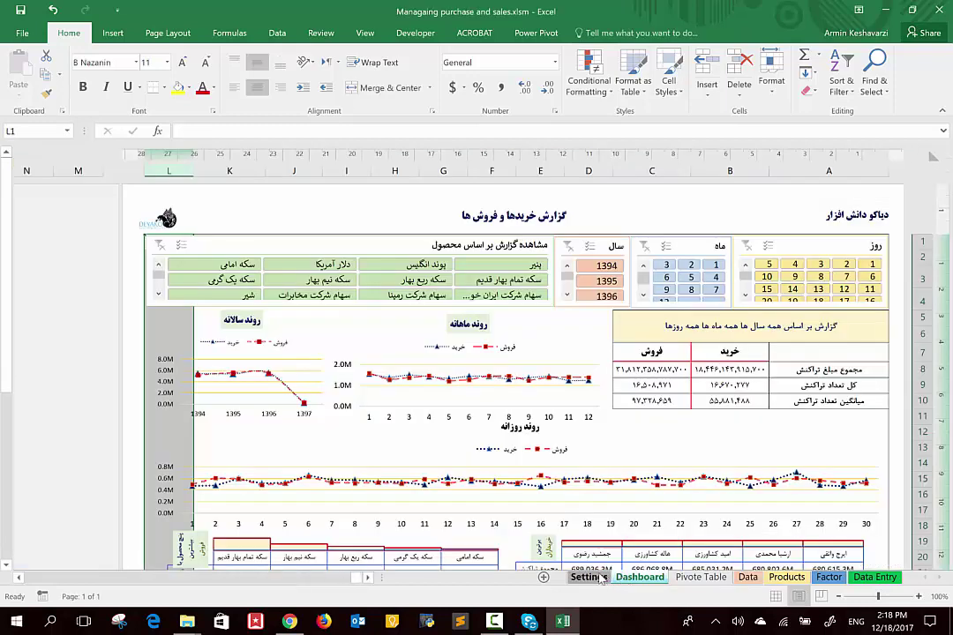
{"action": "left_click", "coordinate": [600, 578]}
{"action": "left_click", "coordinate": [287, 293]}
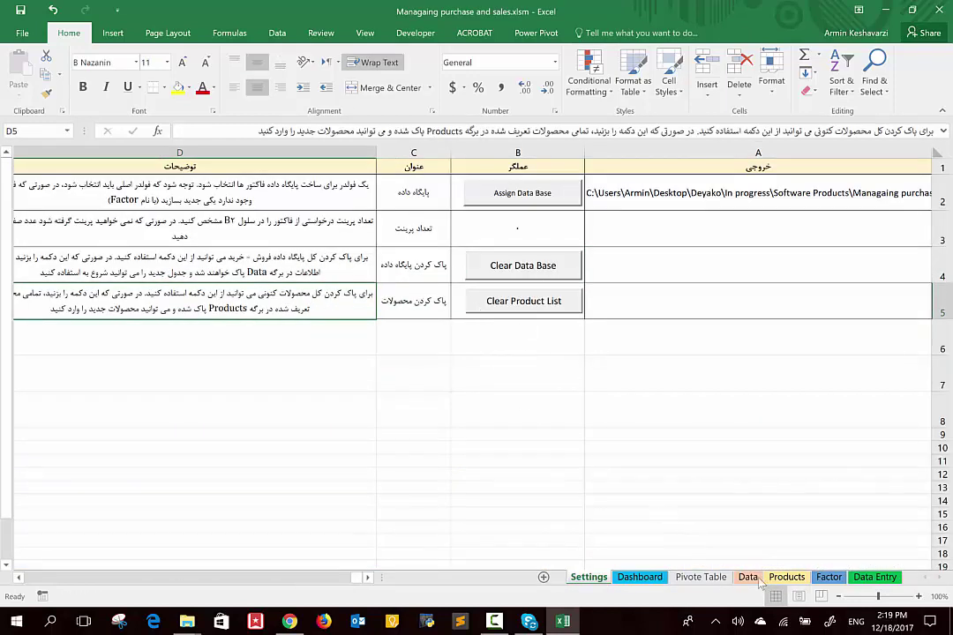
{"action": "left_click", "coordinate": [786, 577]}
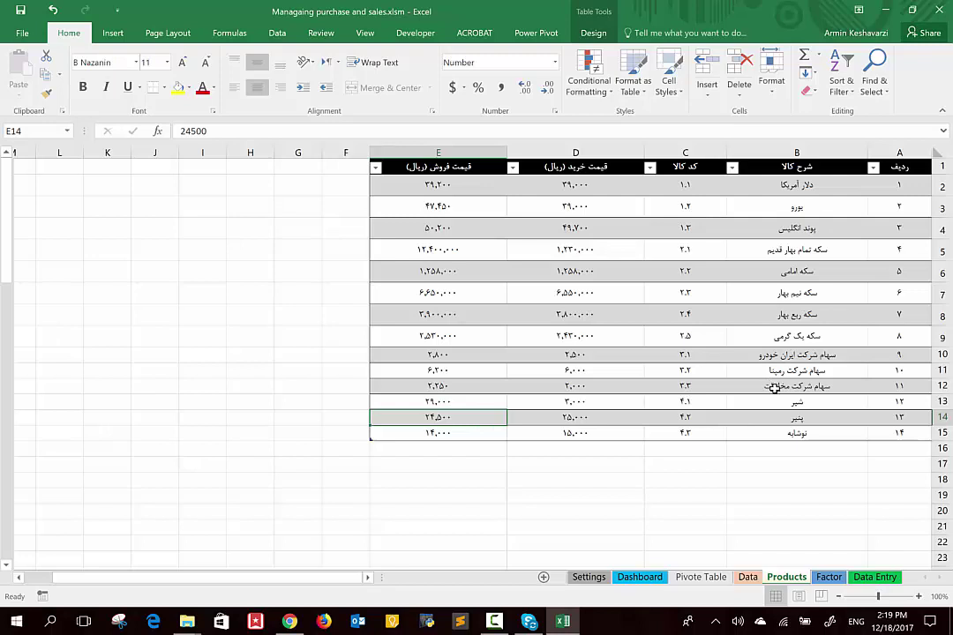
{"action": "left_click", "coordinate": [802, 310]}
{"action": "left_click", "coordinate": [757, 385]}
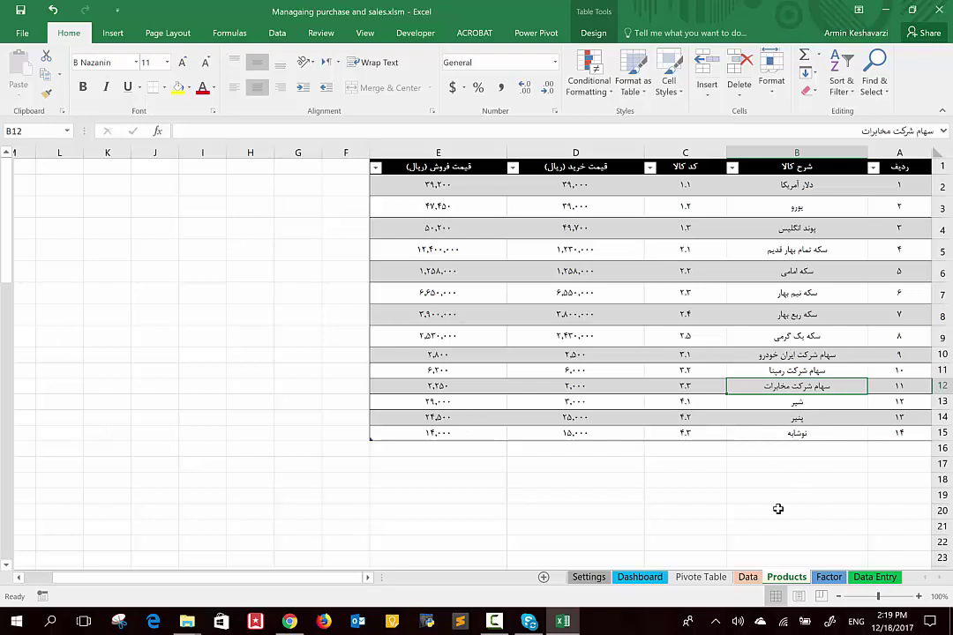
{"action": "left_click", "coordinate": [589, 578]}
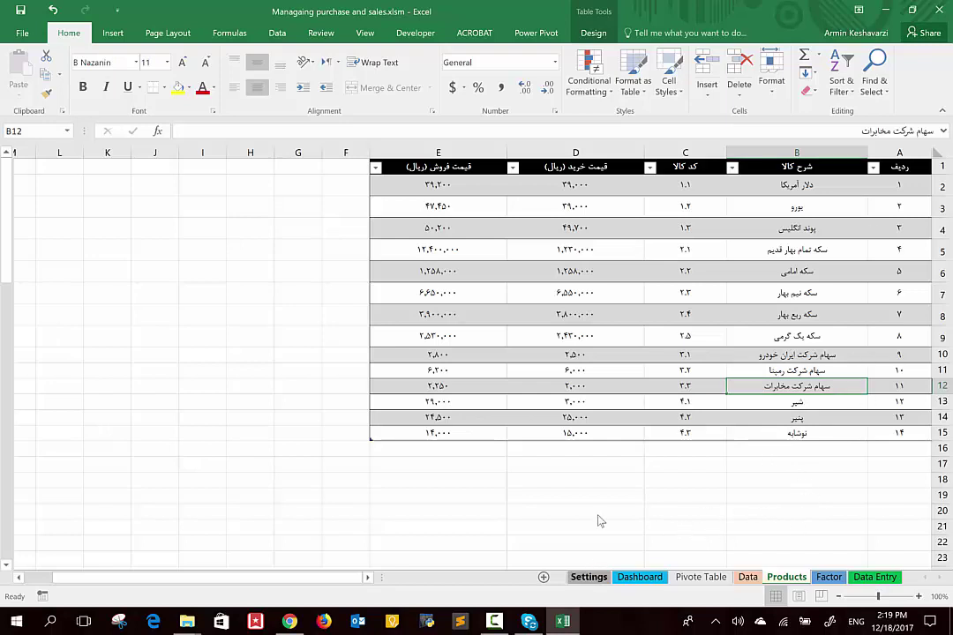
{"action": "left_click", "coordinate": [786, 577]}
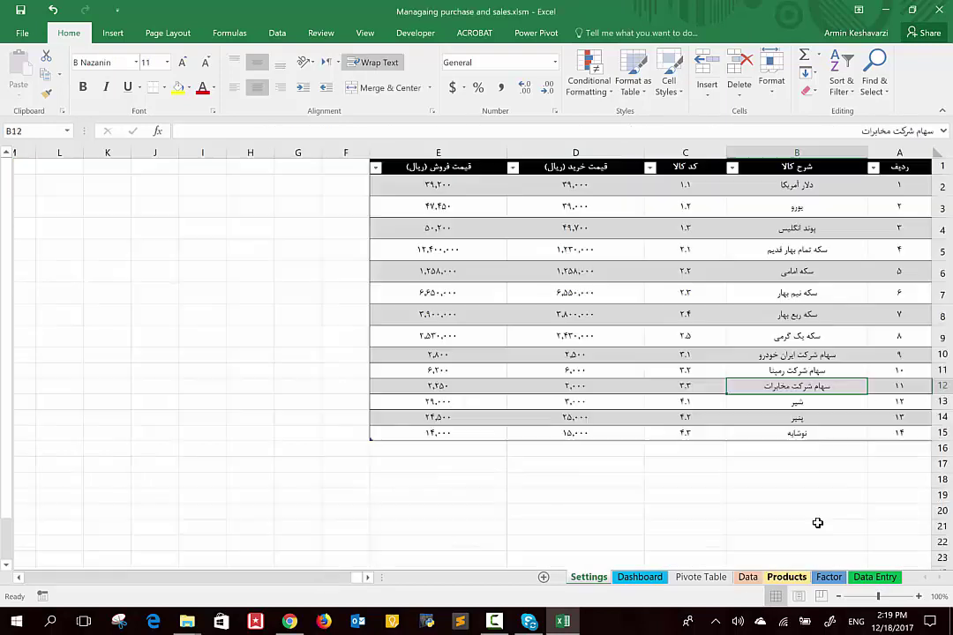
{"action": "left_click_drag", "start_coordinate": [939, 187], "coordinate": [922, 431]}
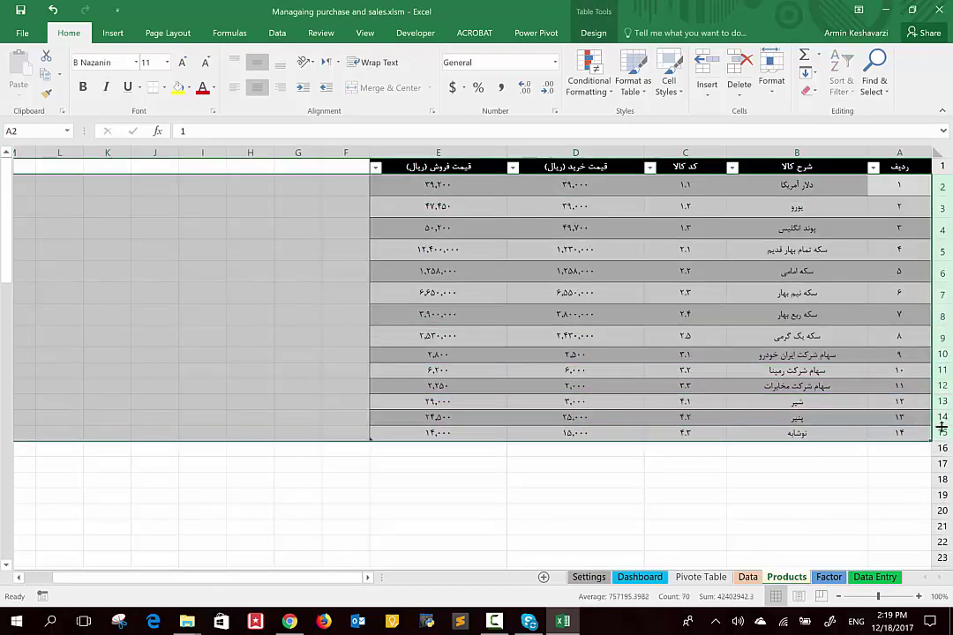
{"action": "right_click", "coordinate": [942, 428]}
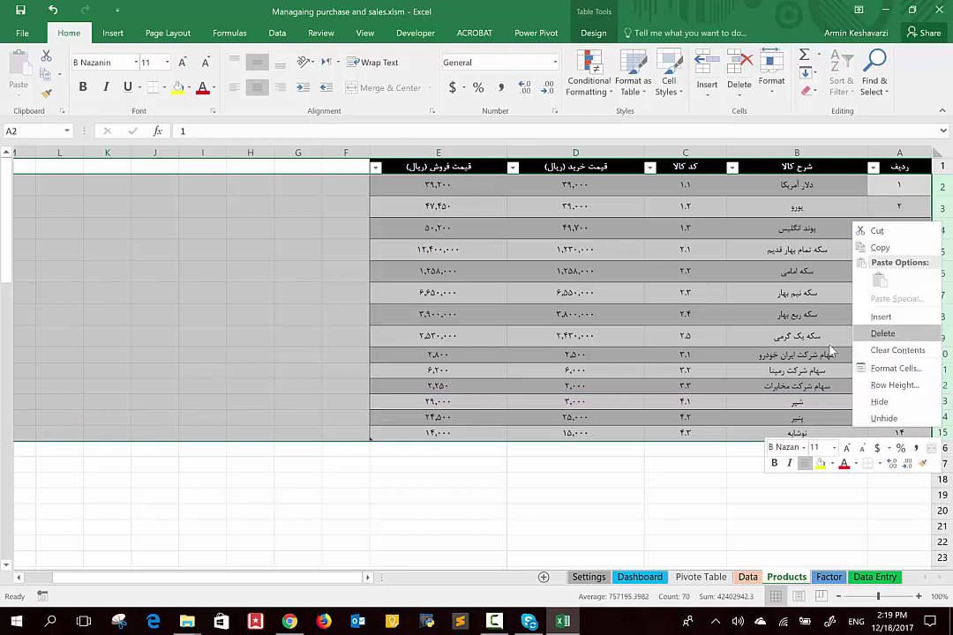
{"action": "left_click", "coordinate": [699, 336]}
{"action": "left_click", "coordinate": [797, 371]}
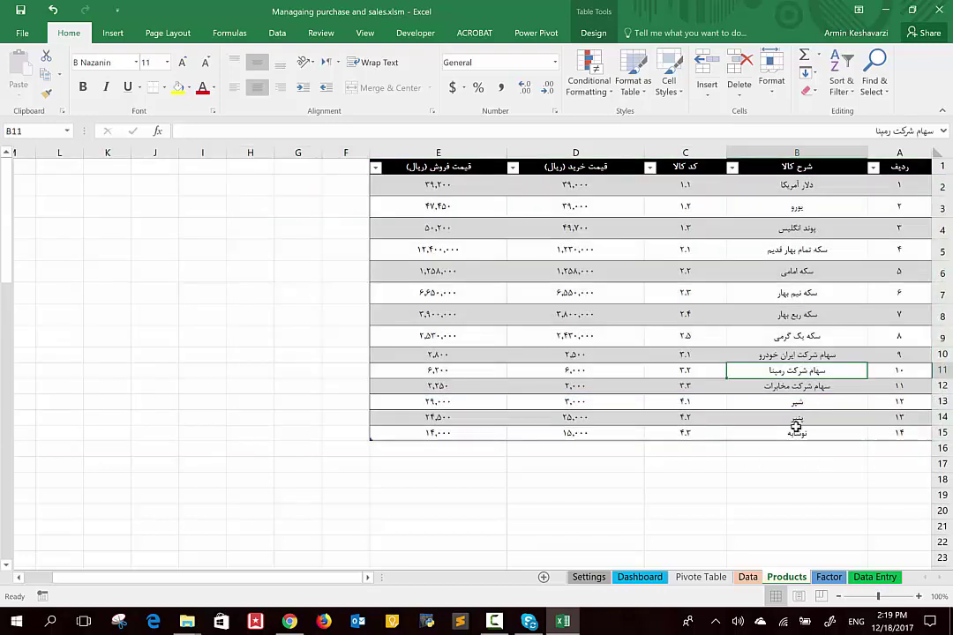
{"action": "left_click", "coordinate": [584, 579]}
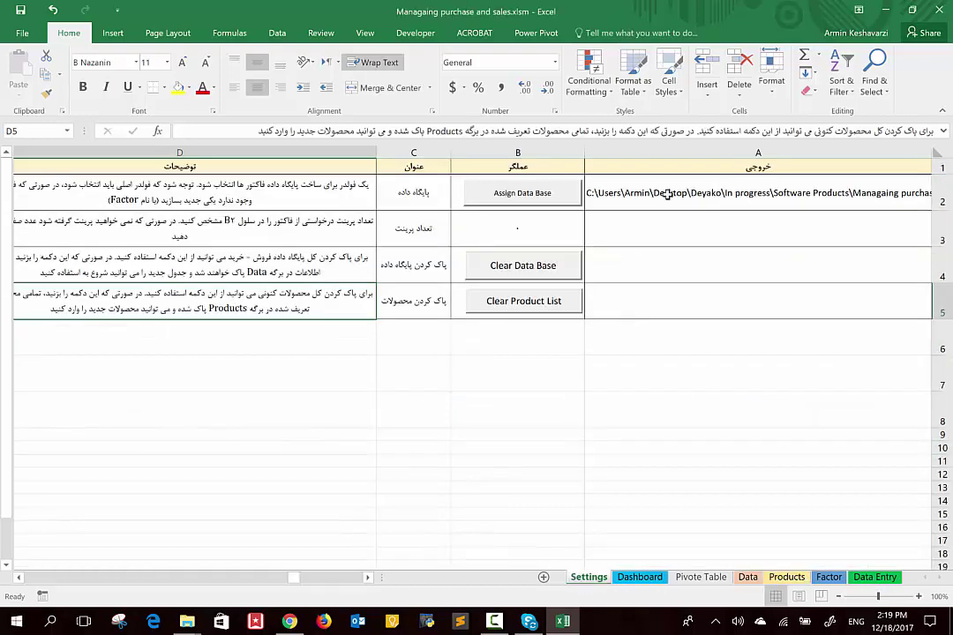
Step: Add سکه تمام بهار قدیم ×2 to the invoice and view the 4,976,000-rial total on Factor
{"action": "left_click", "coordinate": [874, 578]}
{"action": "key", "text": "Up"}
{"action": "key", "text": "Up"}
{"action": "key", "text": "Up"}
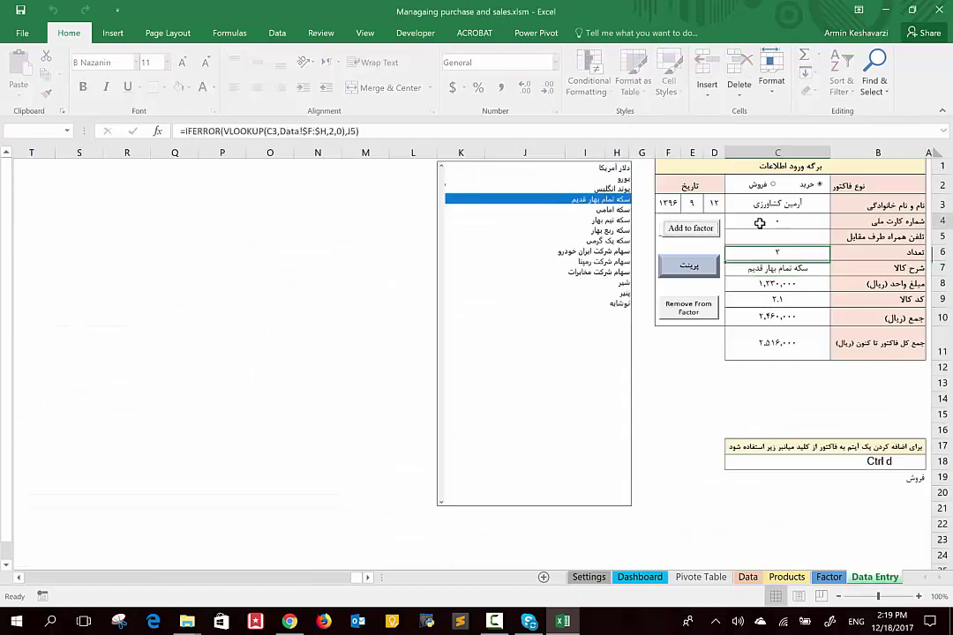
{"action": "left_click", "coordinate": [694, 229]}
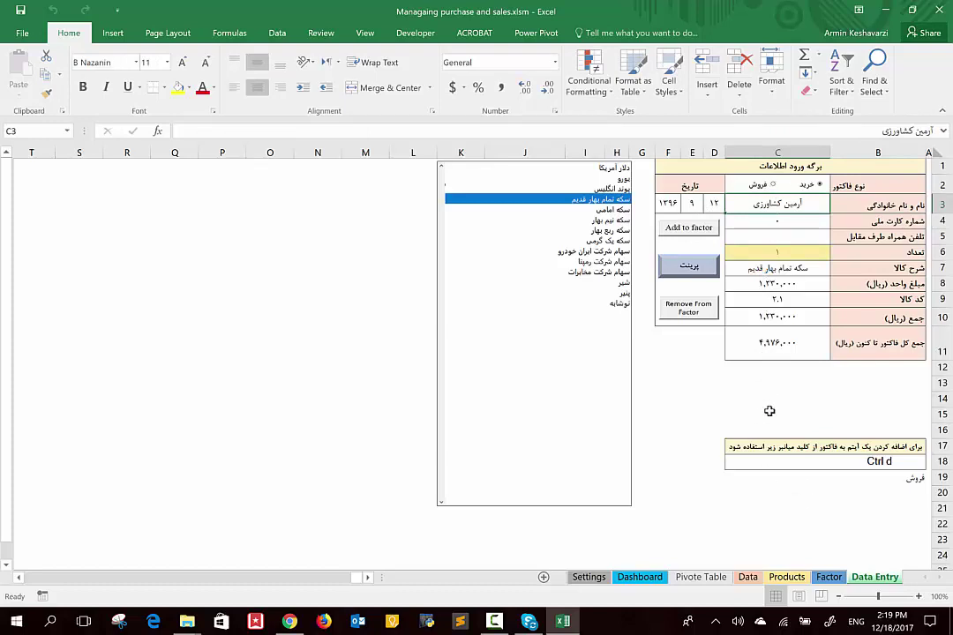
{"action": "left_click", "coordinate": [784, 240]}
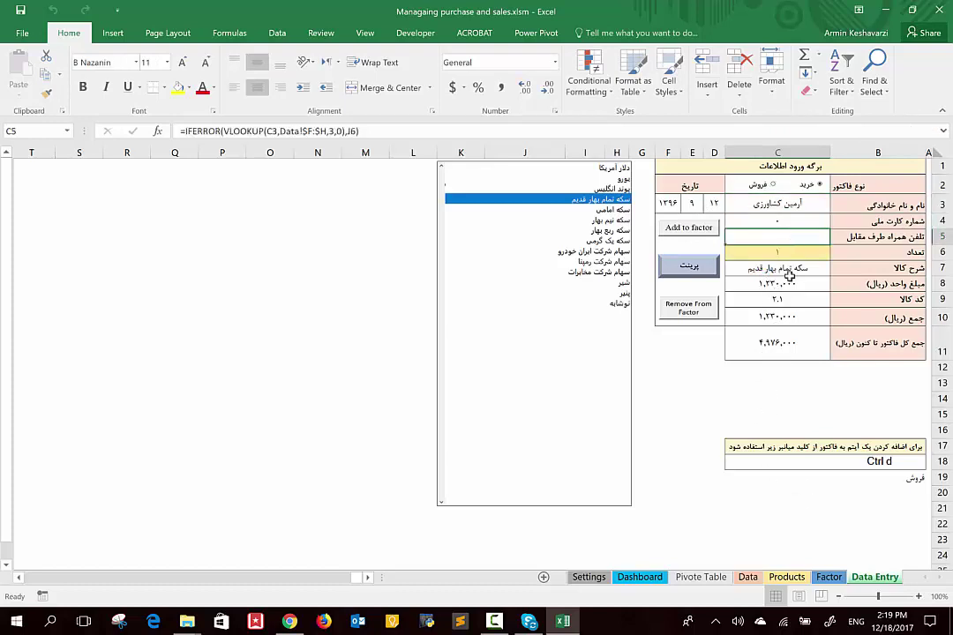
{"action": "left_click", "coordinate": [828, 579]}
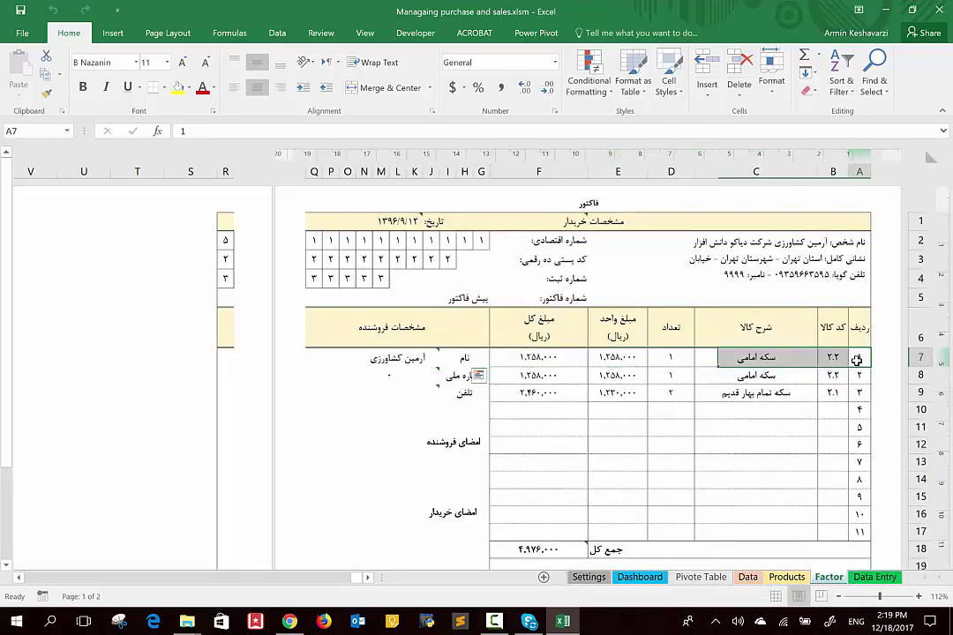
Step: Check the Factor formulas in F7, J7, M6 and F1, resize column R, and return to Data Entry
{"action": "mouse_move", "coordinate": [852, 358]}
{"action": "left_mouse_down"}
{"action": "mouse_move", "coordinate": [533, 381]}
{"action": "mouse_move", "coordinate": [533, 394]}
{"action": "left_mouse_up"}
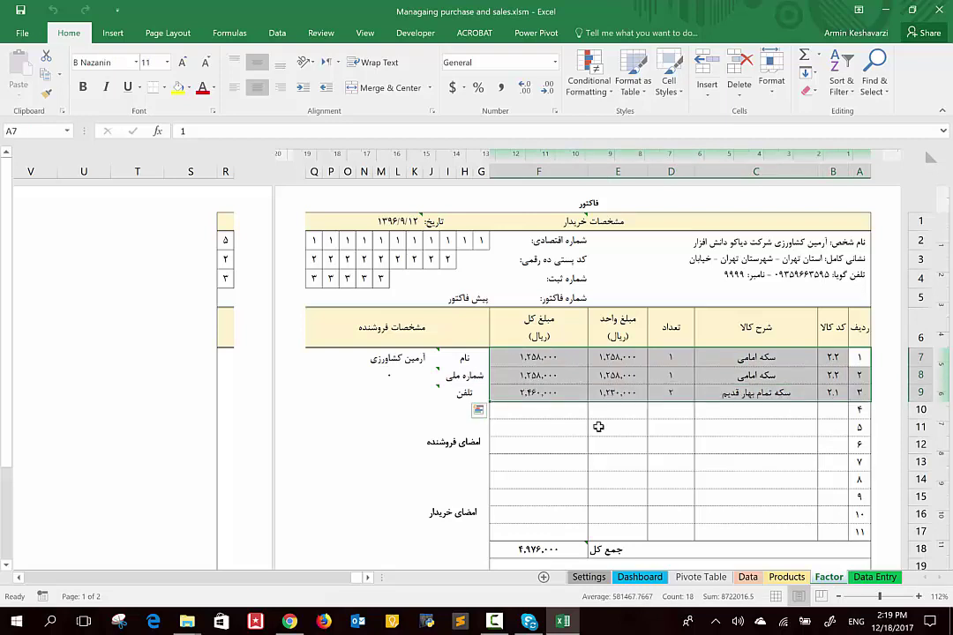
{"action": "left_click", "coordinate": [388, 361]}
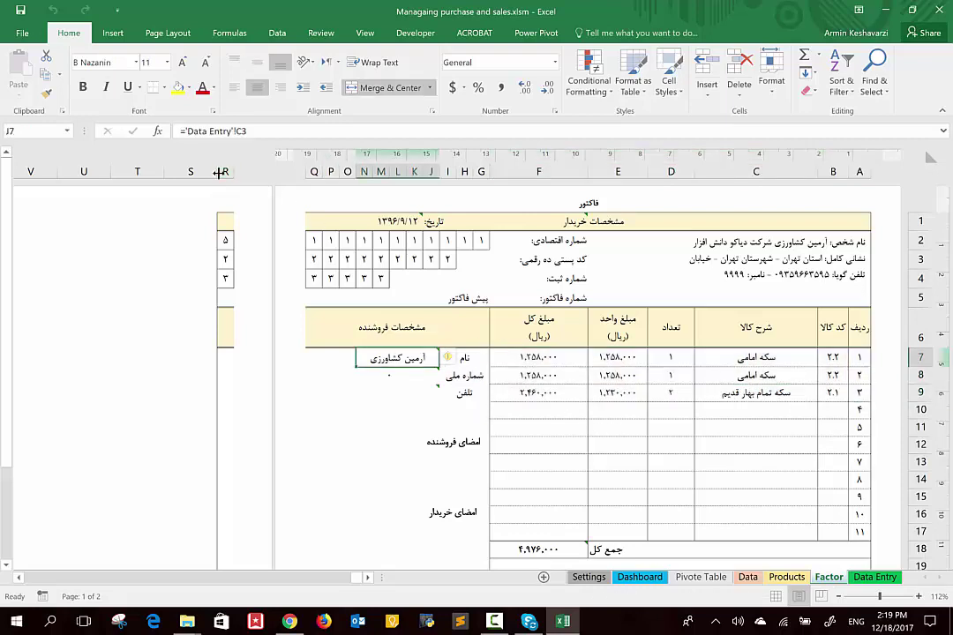
{"action": "left_click_drag", "start_coordinate": [220, 173], "coordinate": [222, 173]}
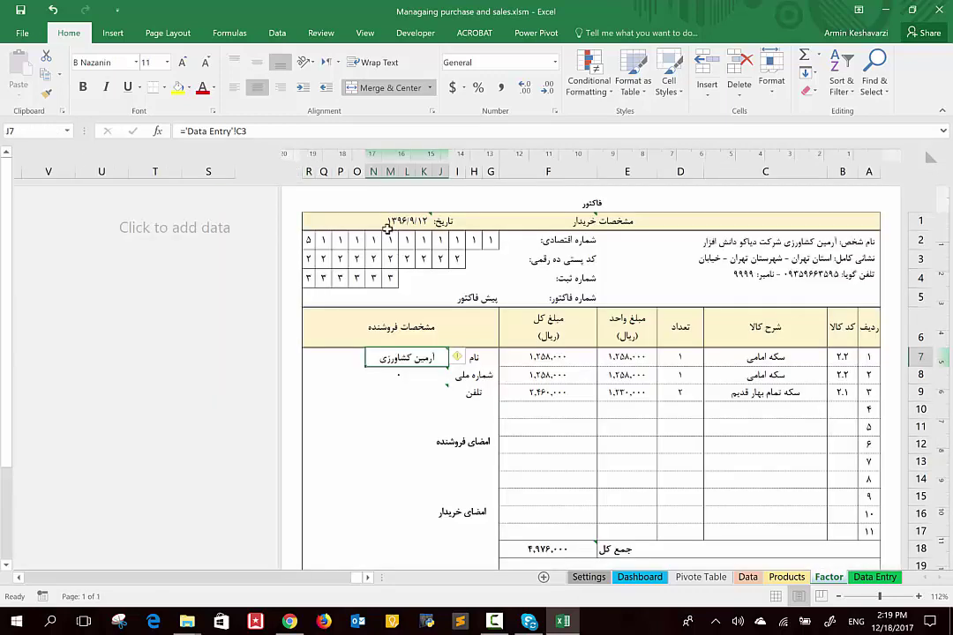
{"action": "left_click", "coordinate": [536, 356]}
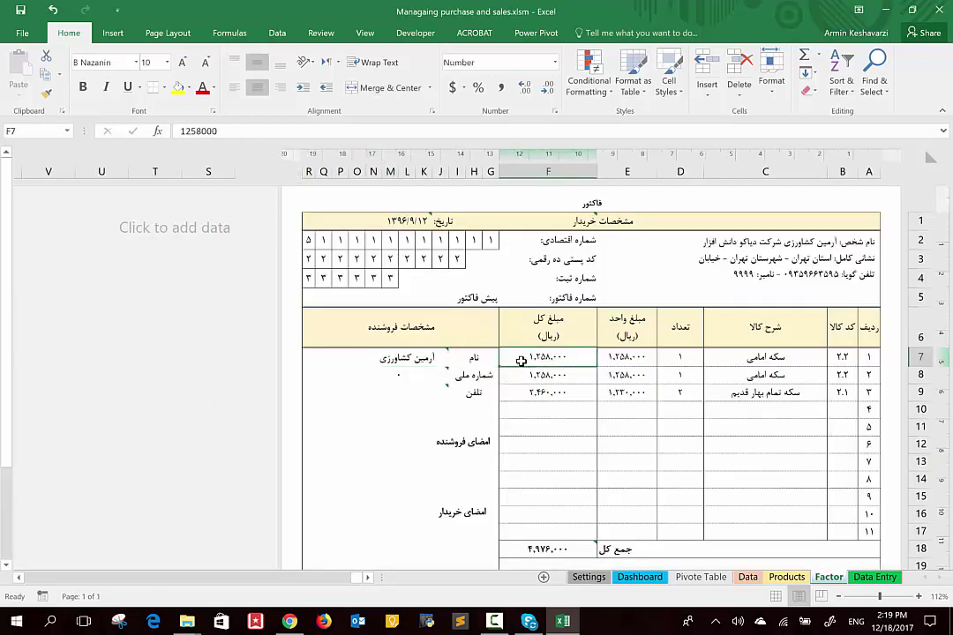
{"action": "left_click", "coordinate": [427, 362]}
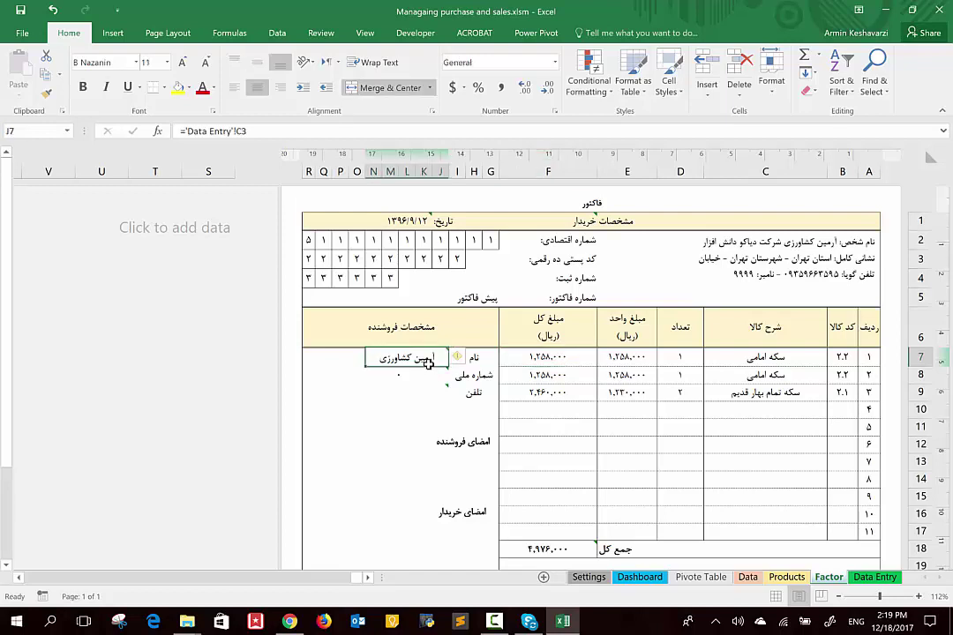
{"action": "left_click", "coordinate": [386, 329]}
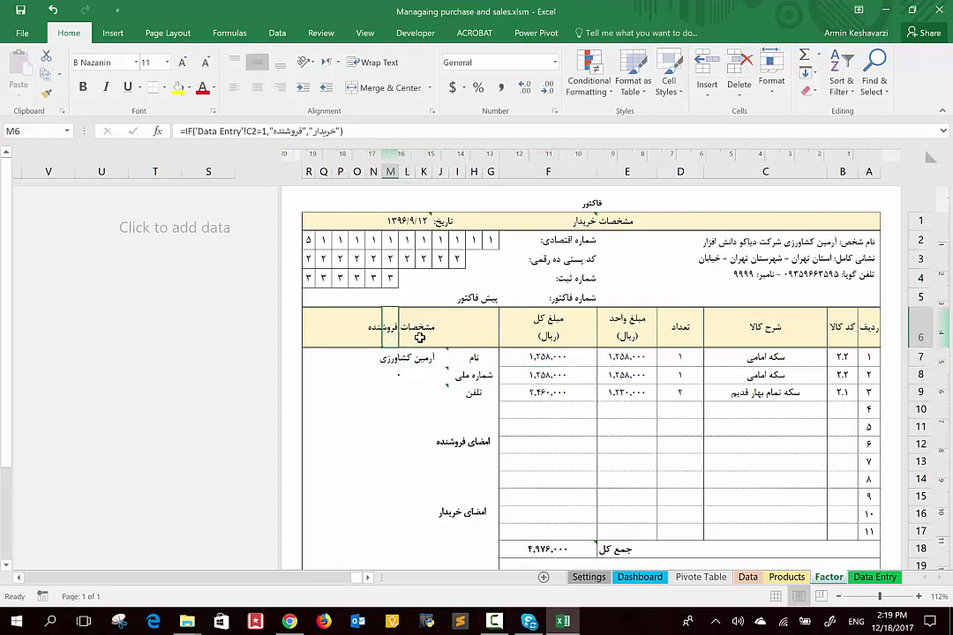
{"action": "left_click", "coordinate": [414, 358]}
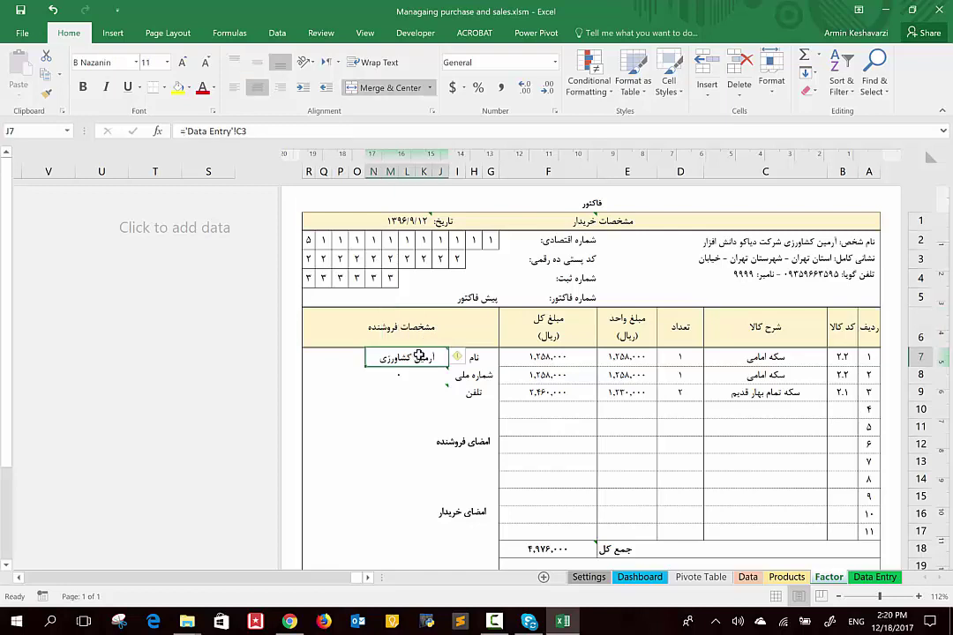
{"action": "left_click", "coordinate": [587, 218]}
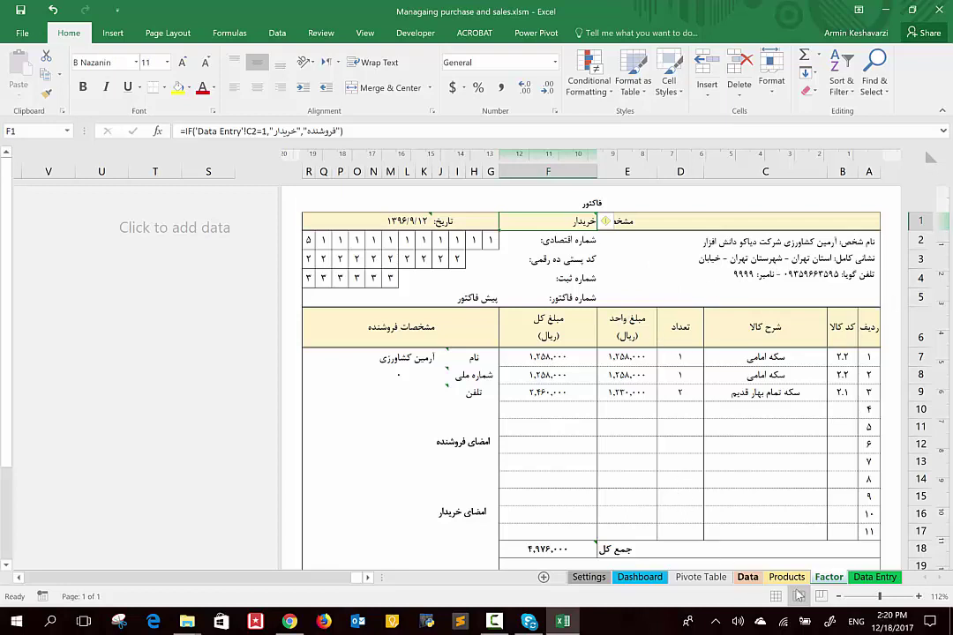
{"action": "left_click", "coordinate": [874, 579]}
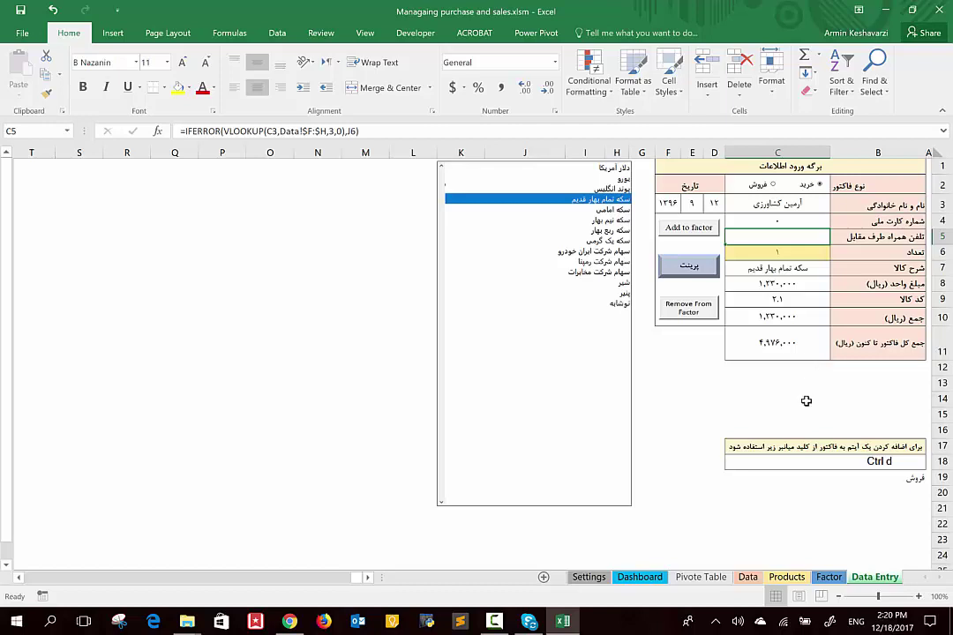
Step: Add پوند انگلیس with quantity 1000 to the invoice
{"action": "left_click", "coordinate": [819, 579]}
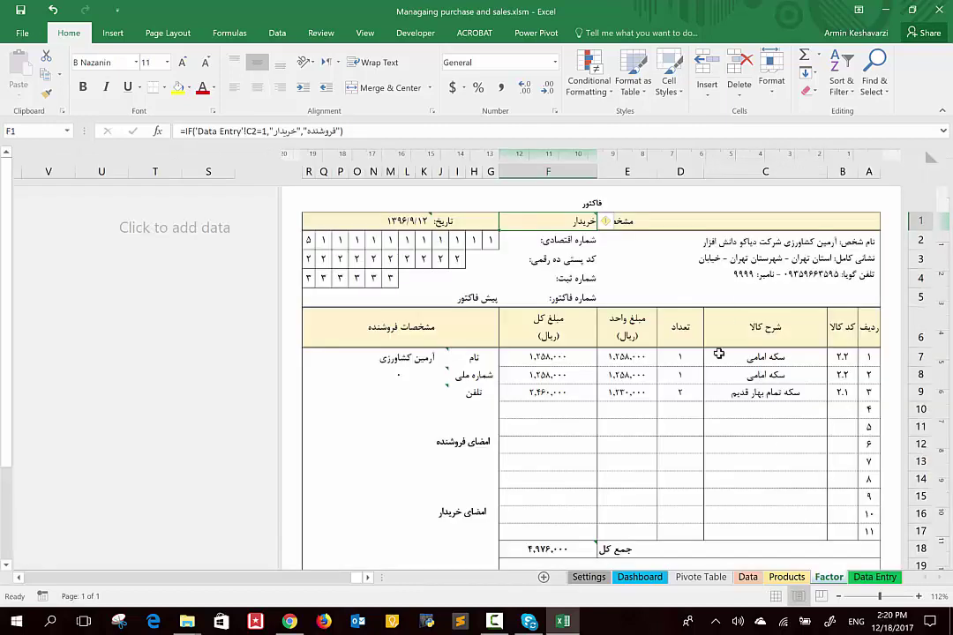
{"action": "left_click", "coordinate": [860, 577]}
{"action": "left_click", "coordinate": [622, 188]}
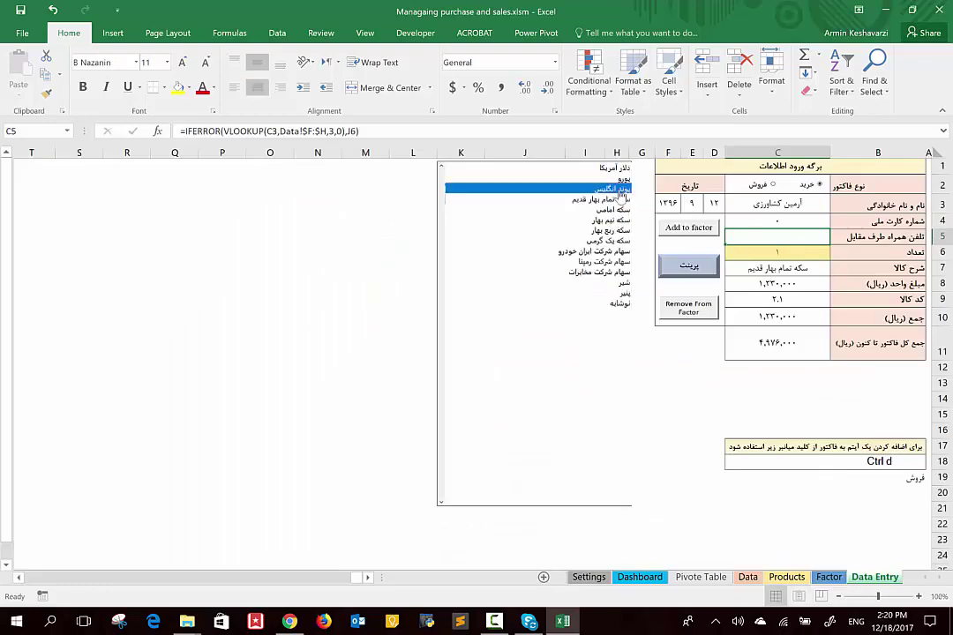
{"action": "left_click", "coordinate": [768, 259]}
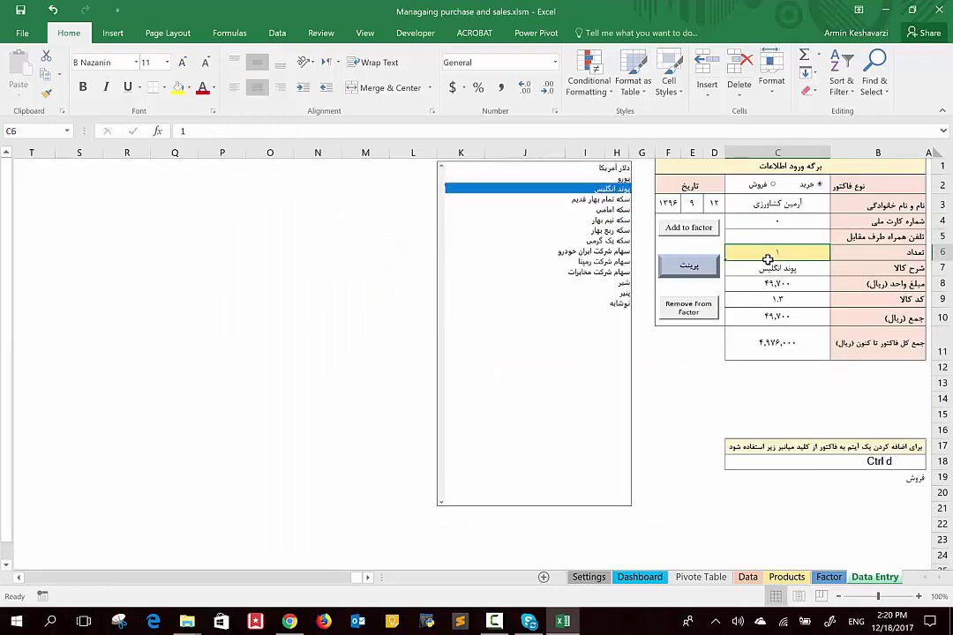
{"action": "type", "text": "1"}
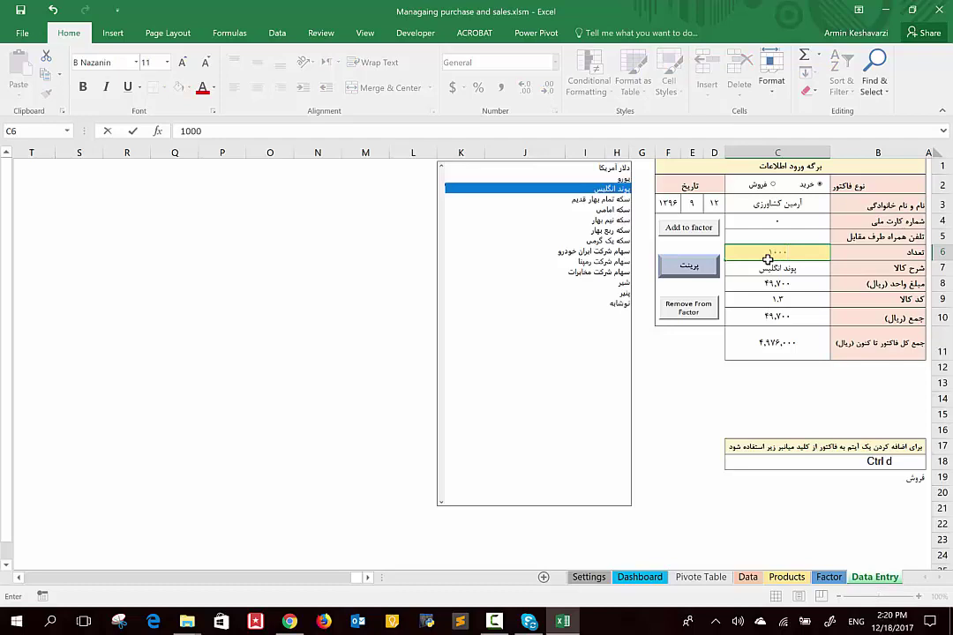
{"action": "key", "text": "Return"}
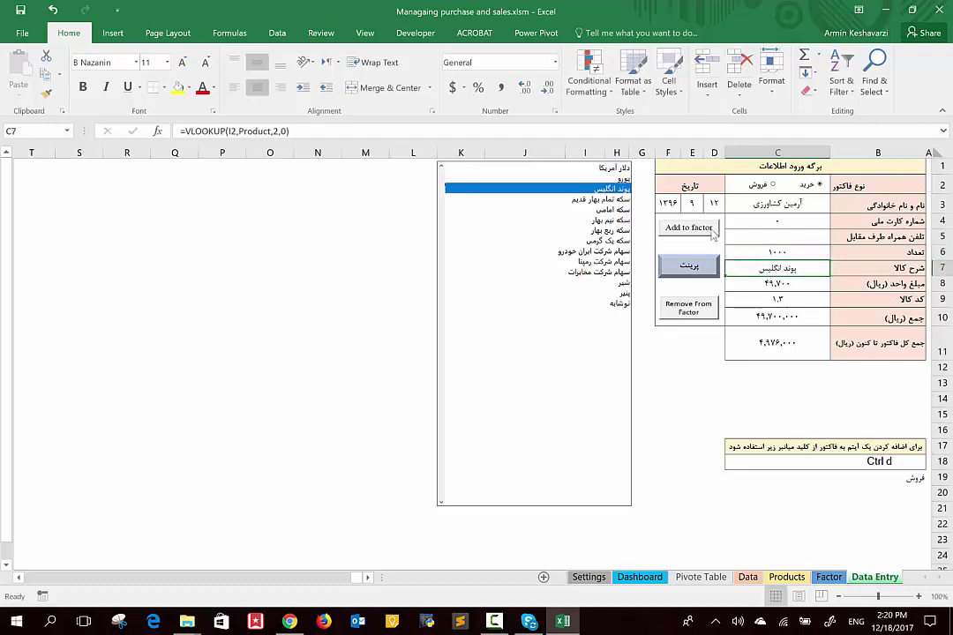
{"action": "left_click", "coordinate": [708, 229]}
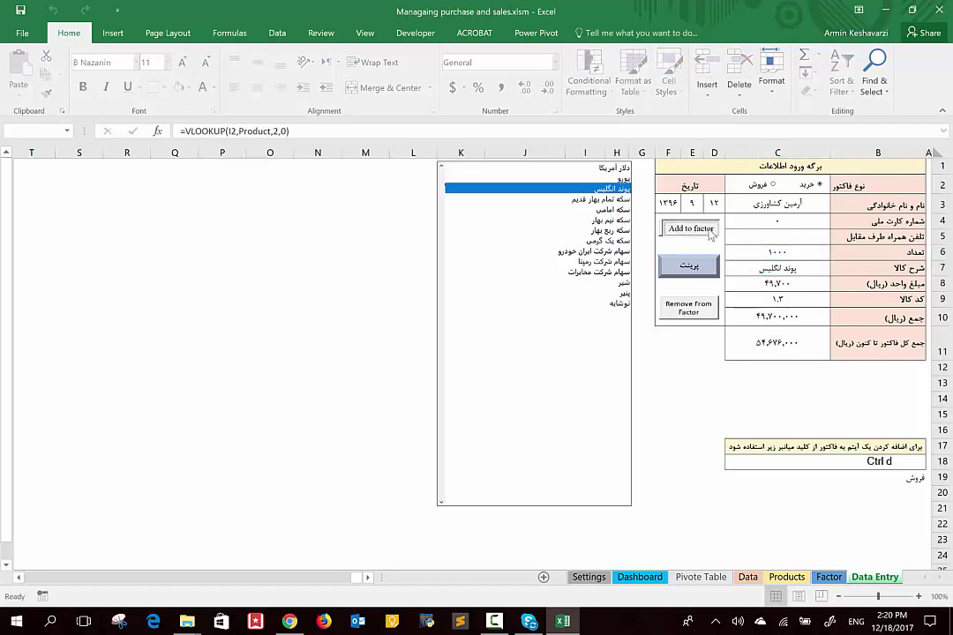
Step: Verify the fourth line and the 54,676,000 total on the Factor sheet, then return to Data Entry
{"action": "left_click", "coordinate": [829, 577]}
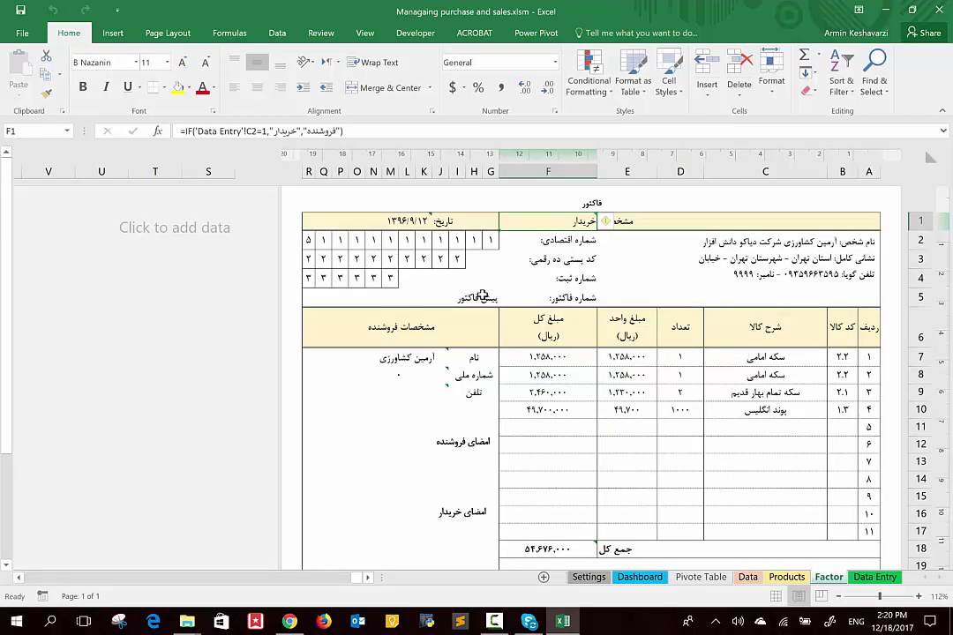
{"action": "left_click", "coordinate": [477, 296]}
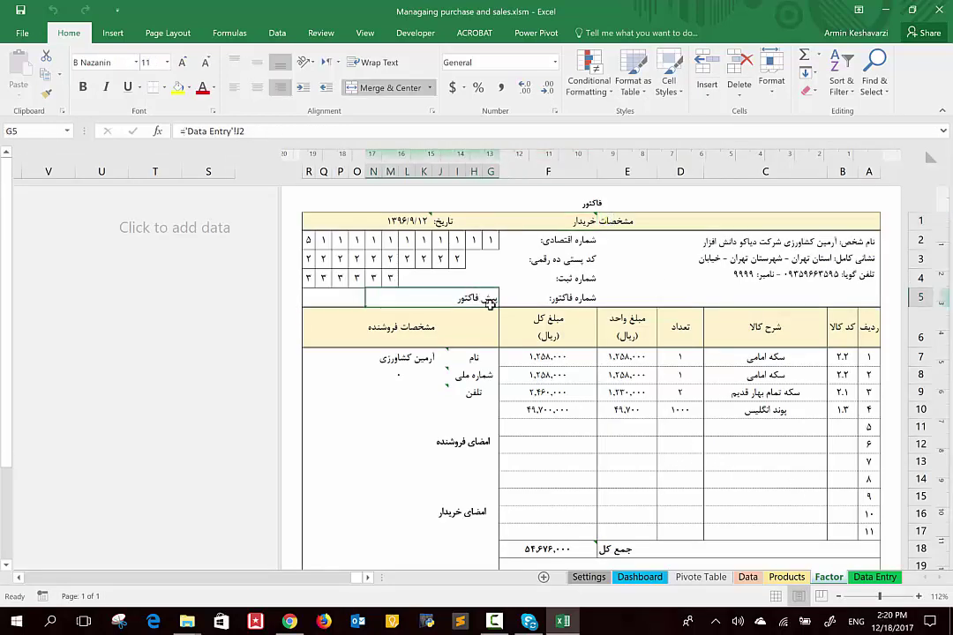
{"action": "left_click", "coordinate": [873, 577]}
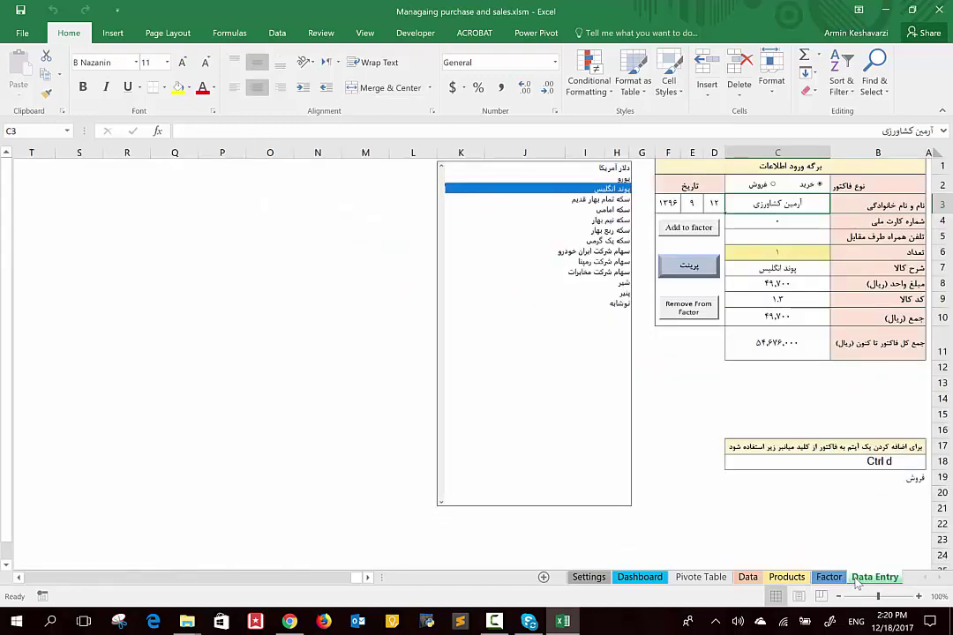
Step: Remove the last added line and clear item rows B7:F9 on the Factor invoice
{"action": "left_click", "coordinate": [697, 313]}
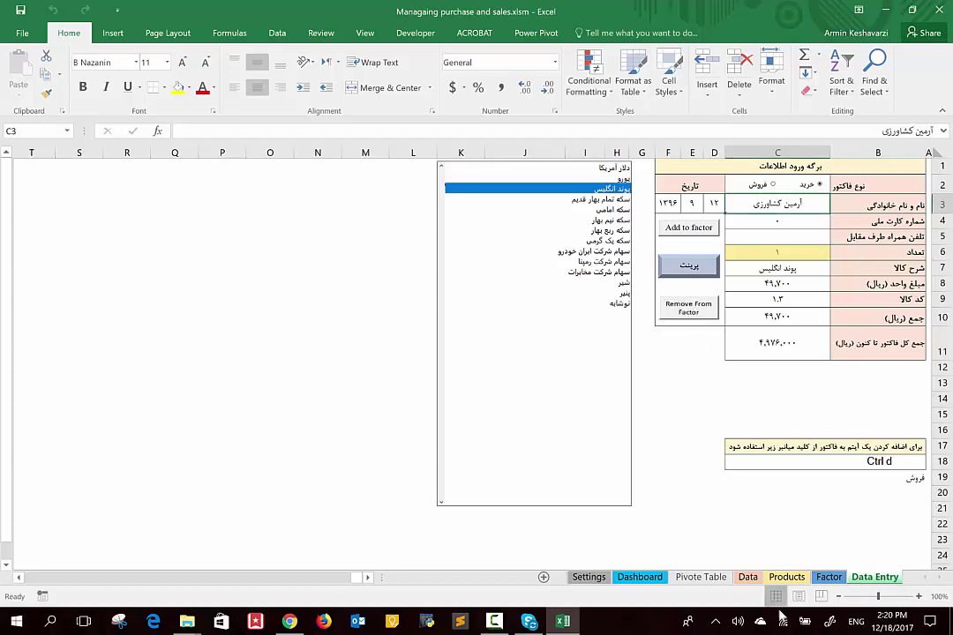
{"action": "left_click", "coordinate": [829, 577]}
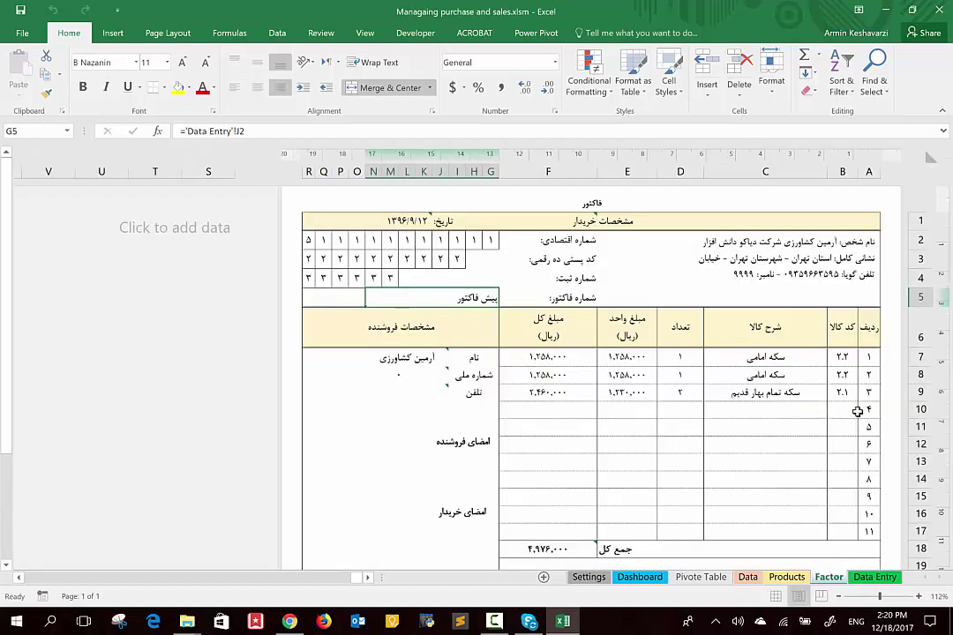
{"action": "left_click", "coordinate": [917, 409]}
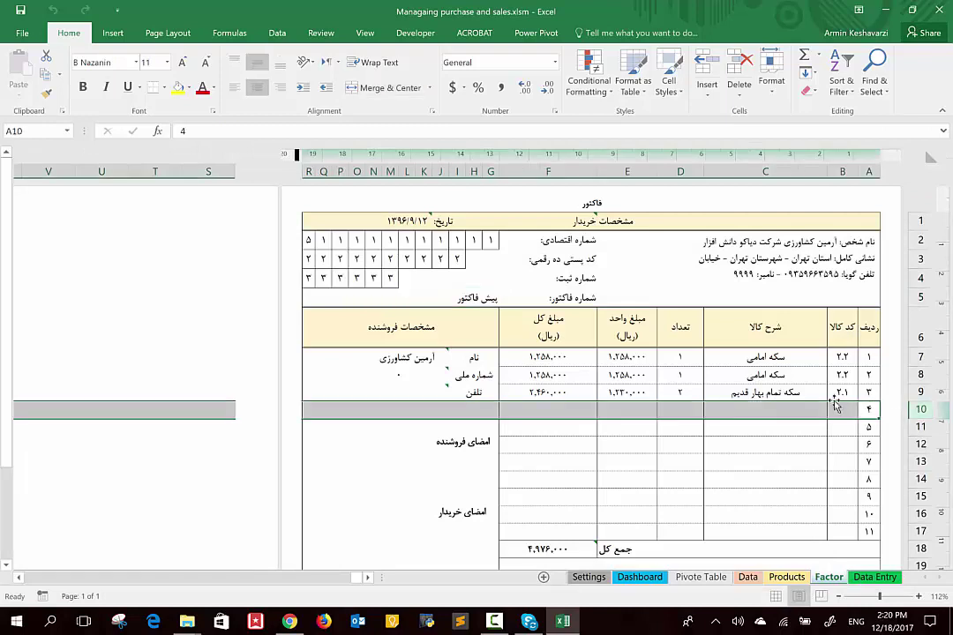
{"action": "left_click", "coordinate": [794, 408]}
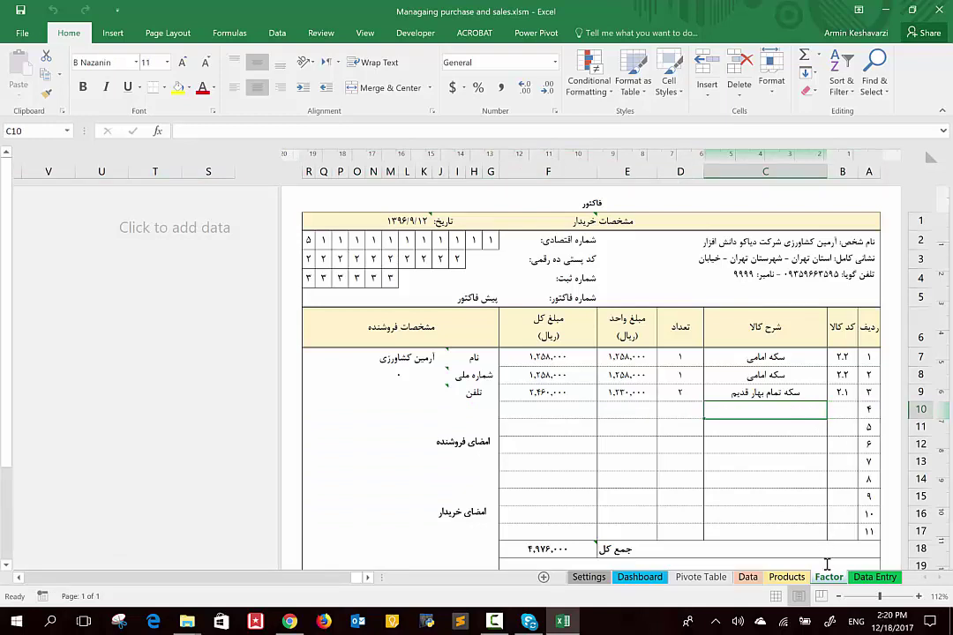
{"action": "left_click_drag", "start_coordinate": [842, 353], "coordinate": [547, 392]}
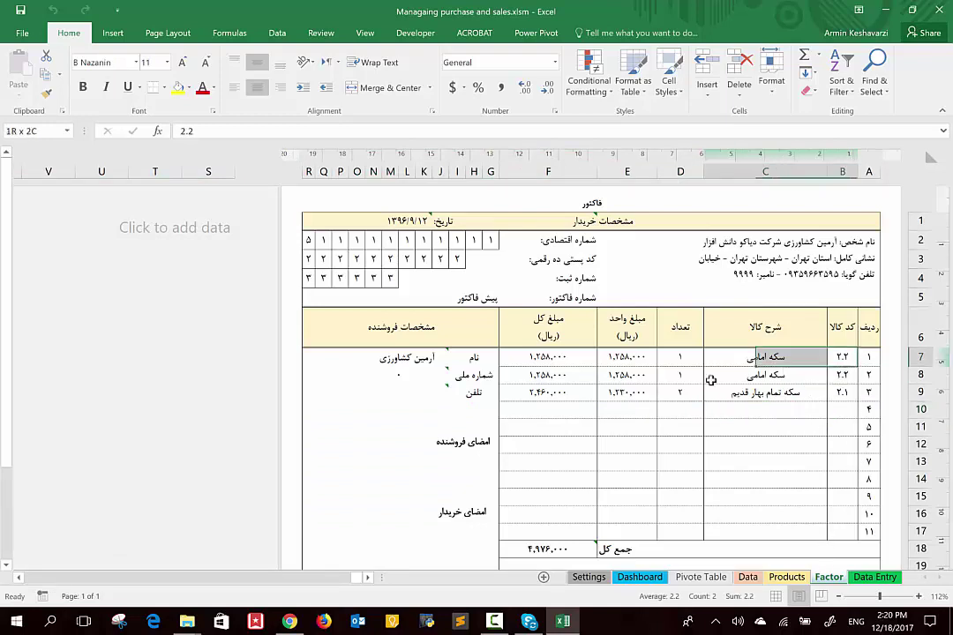
{"action": "key", "text": "Delete"}
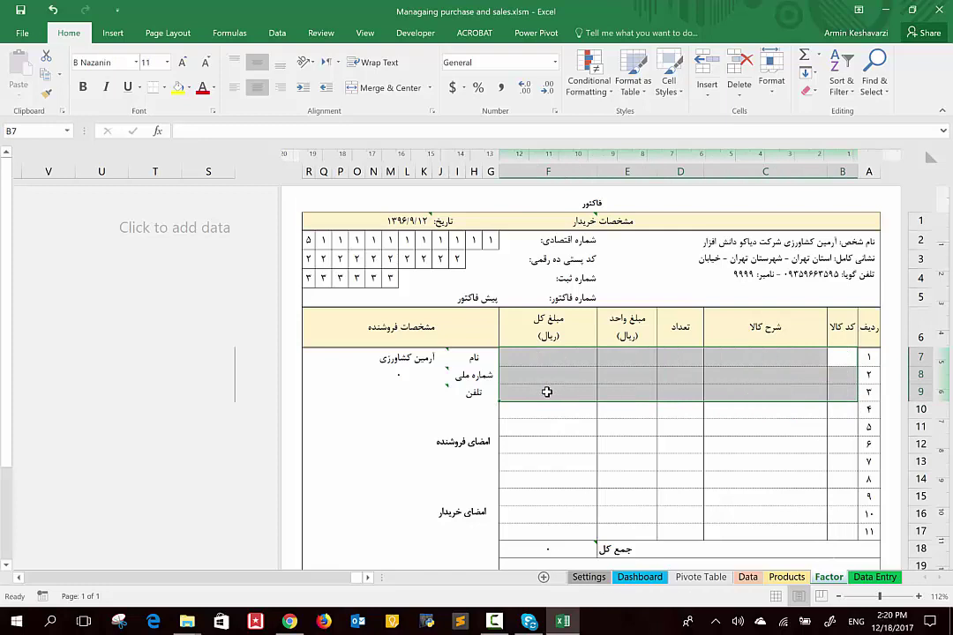
{"action": "left_click", "coordinate": [662, 430]}
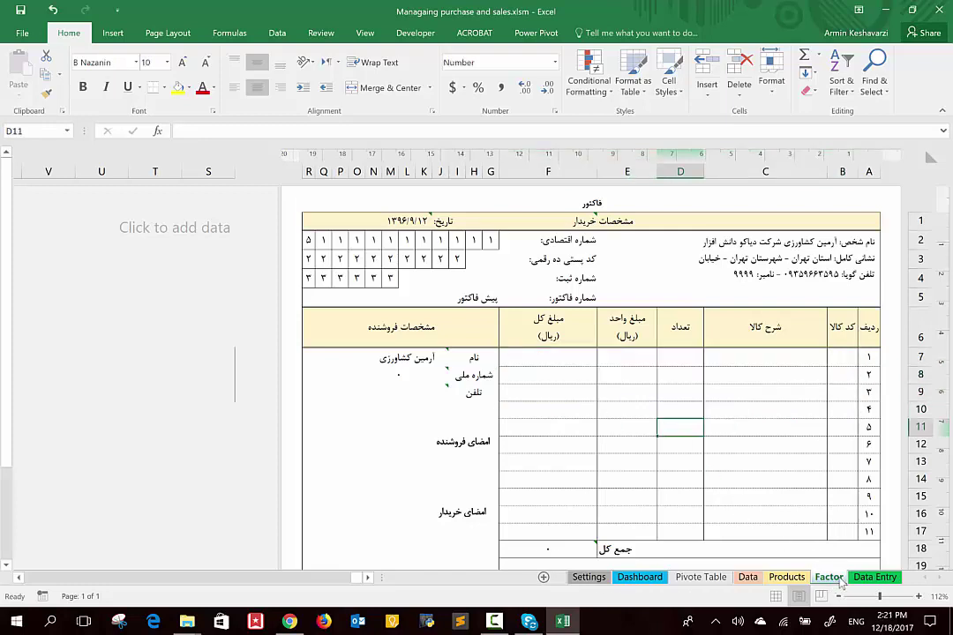
Step: Choose سکه ربع بهار and enter the counterparty's national card number
{"action": "left_click", "coordinate": [874, 577]}
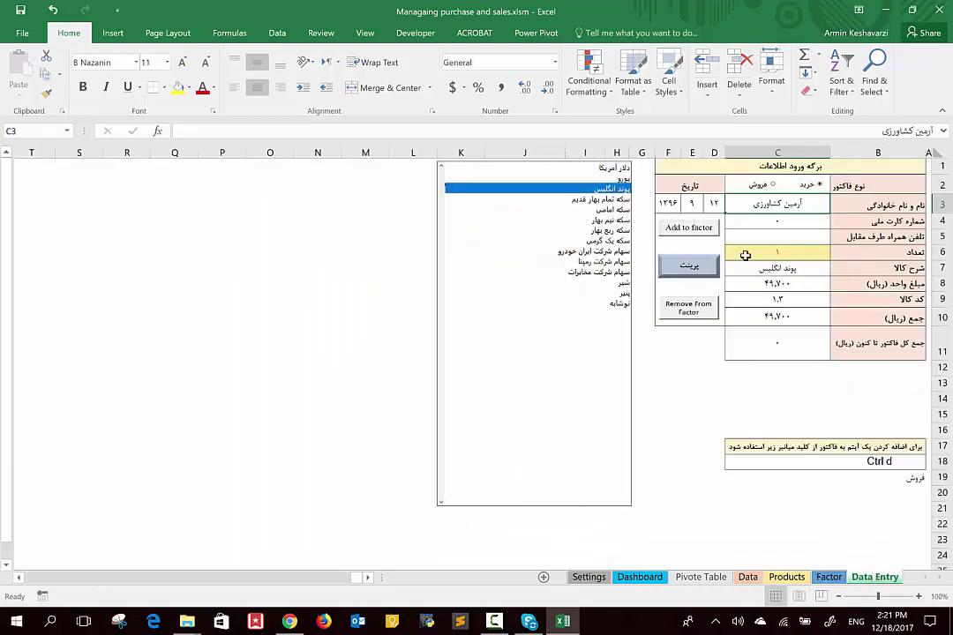
{"action": "left_click", "coordinate": [501, 231]}
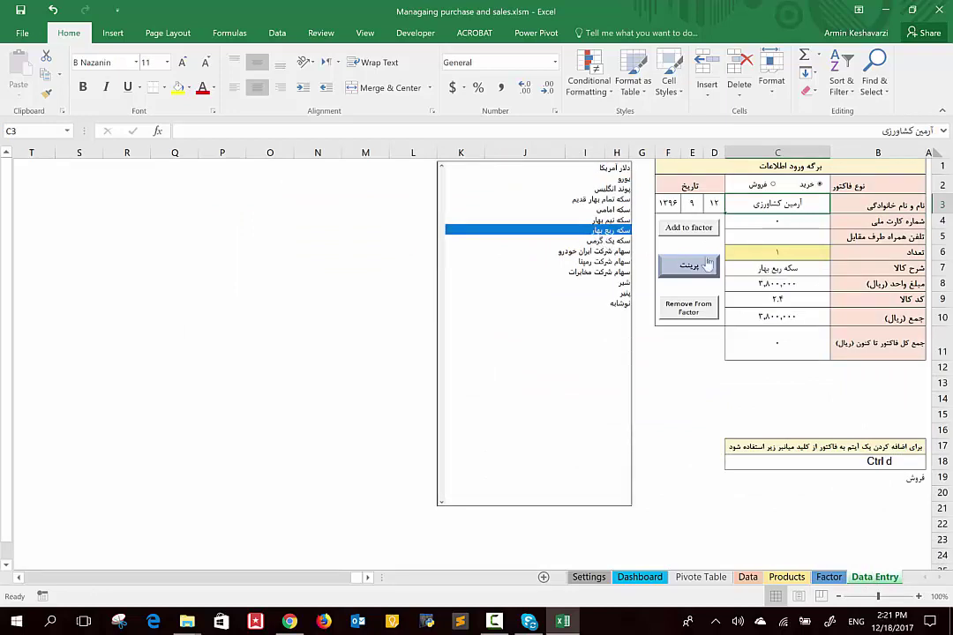
{"action": "left_click", "coordinate": [741, 223]}
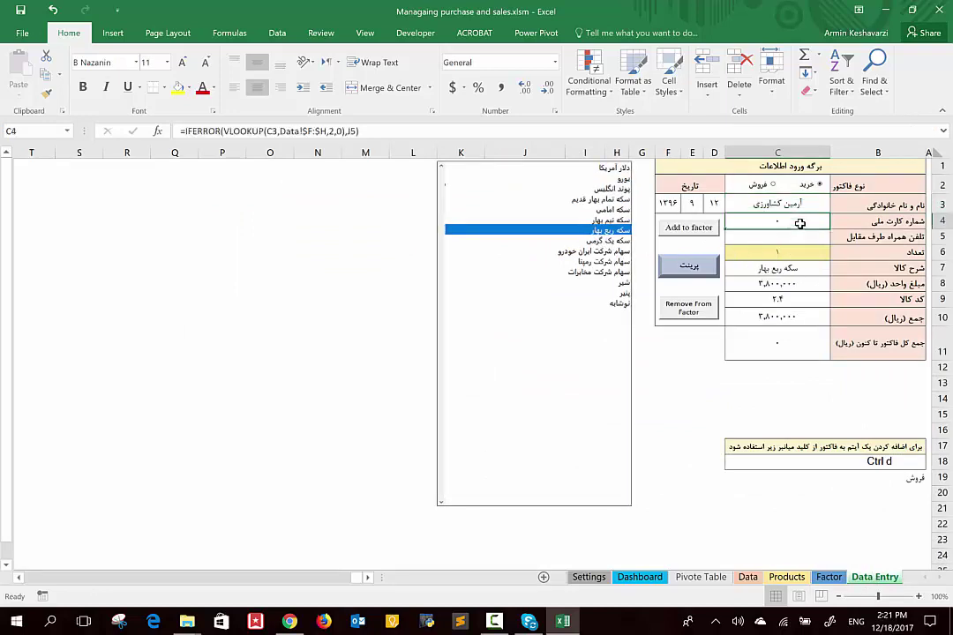
{"action": "type", "text": "3345"}
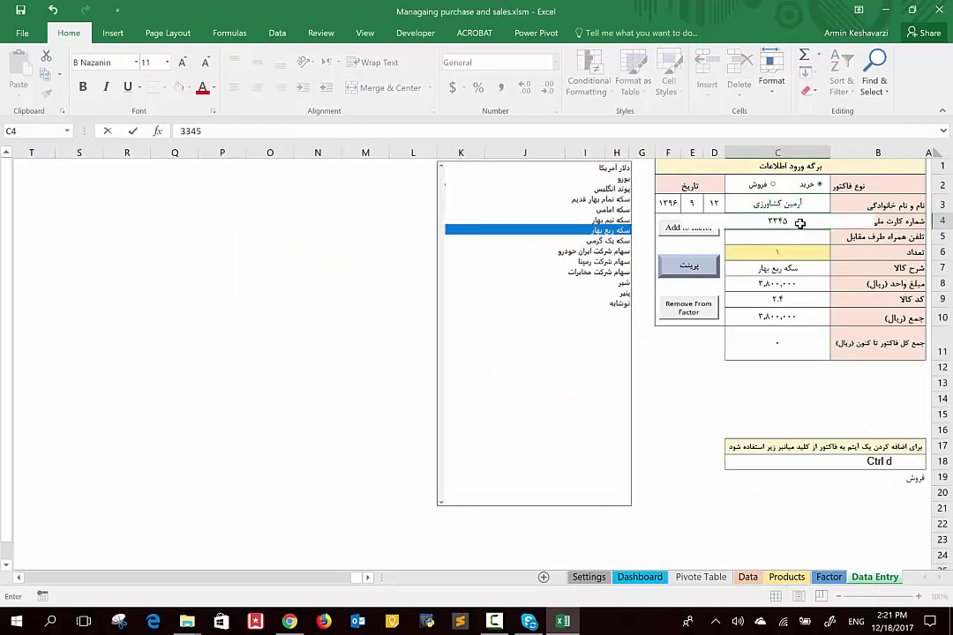
{"action": "type", "text": "66"}
{"action": "key", "text": "Return"}
Step: Enter the seller's mobile number and add سکه ربع بهار, making the total 3,800,000 rials
{"action": "type", "text": "9878"}
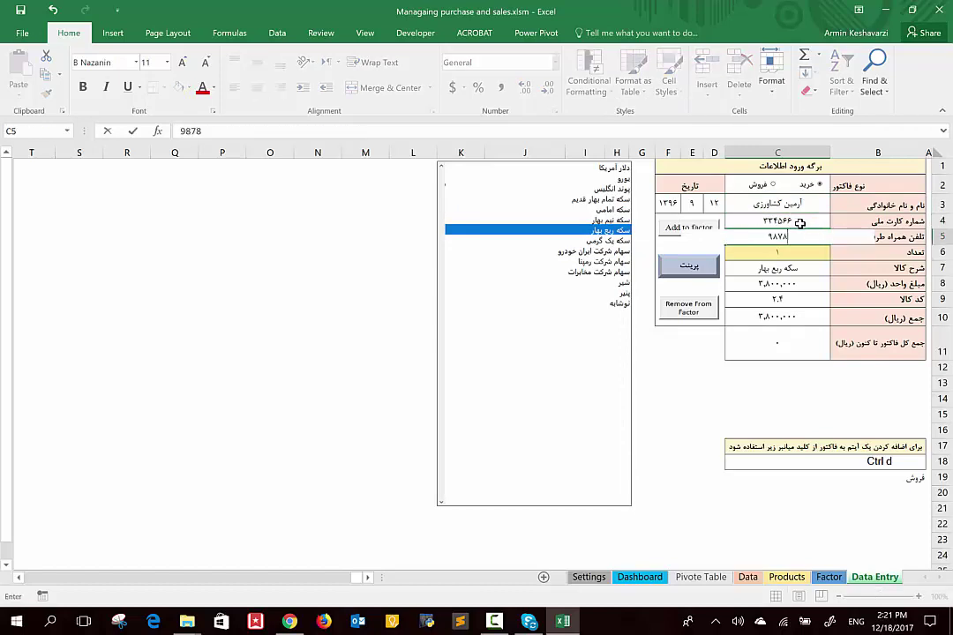
{"action": "type", "text": "664"}
{"action": "key", "text": "Return"}
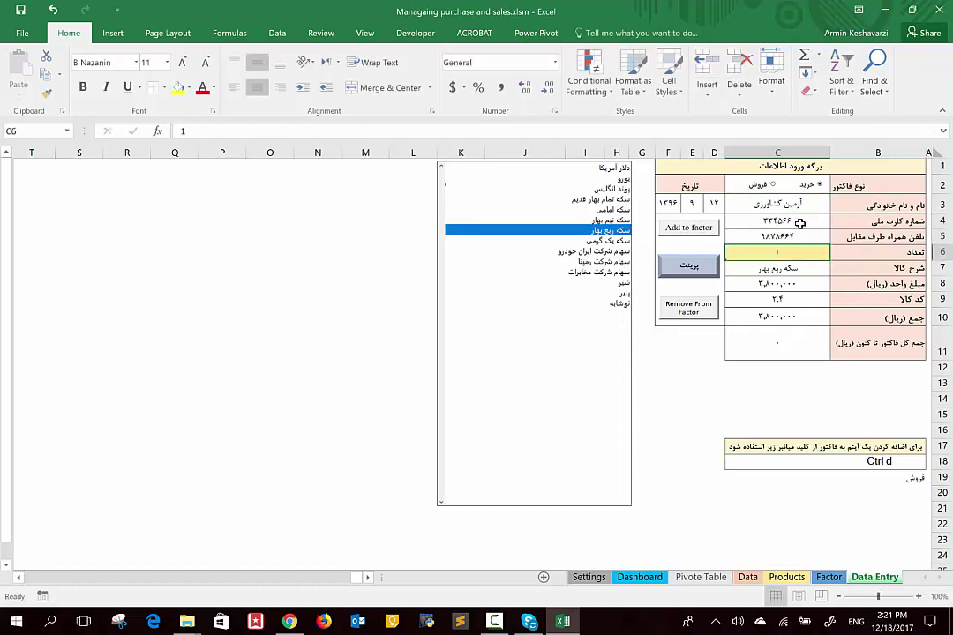
{"action": "key", "text": "Up"}
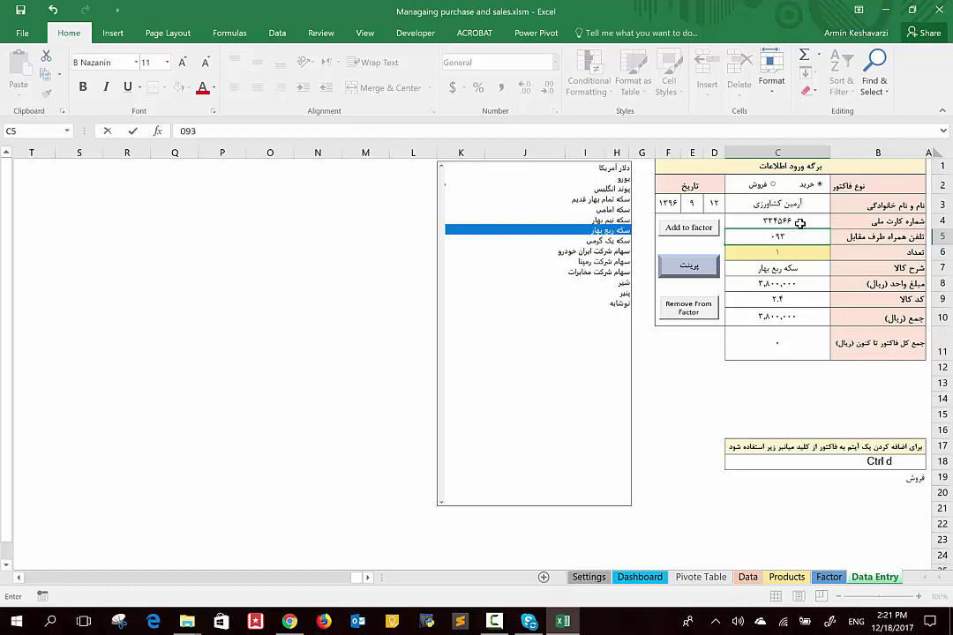
{"action": "key", "text": "Return"}
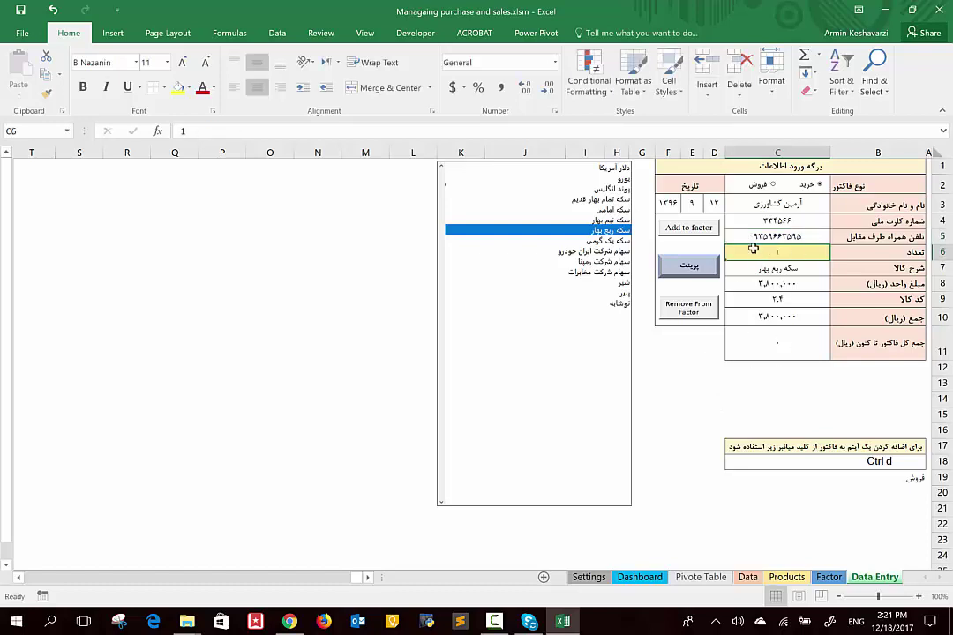
{"action": "left_click", "coordinate": [713, 234]}
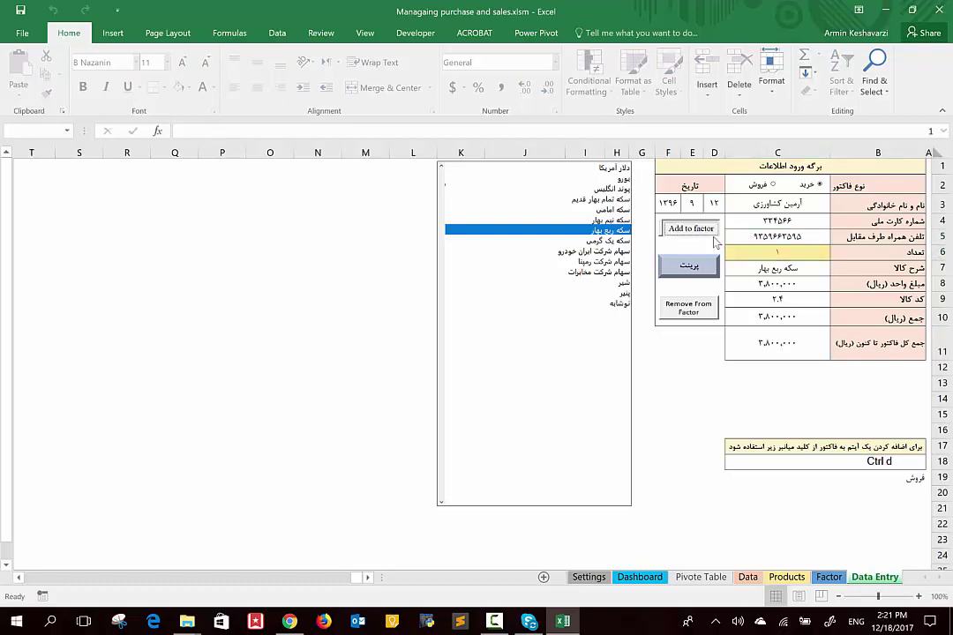
{"action": "left_click", "coordinate": [764, 254]}
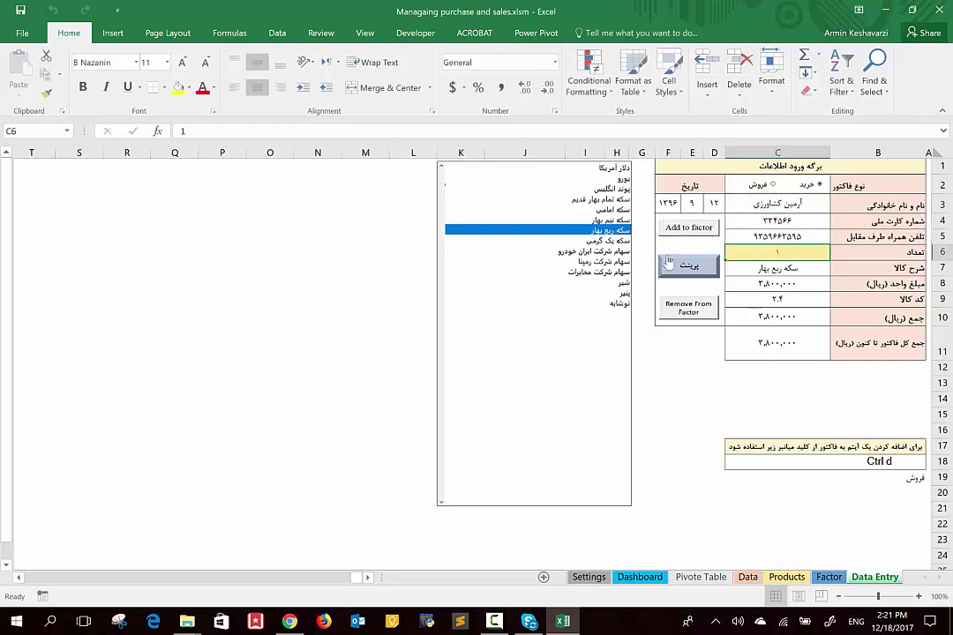
Step: Add 100 پوند انگلیس to the invoice, raising the running total to 8,770,000 rials
{"action": "left_click", "coordinate": [604, 189]}
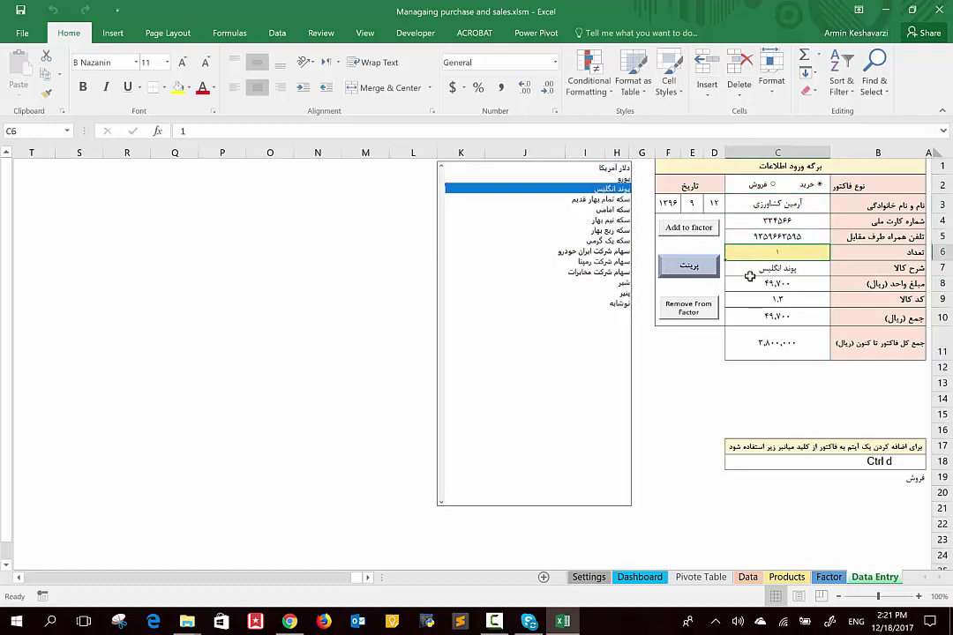
{"action": "type", "text": "100"}
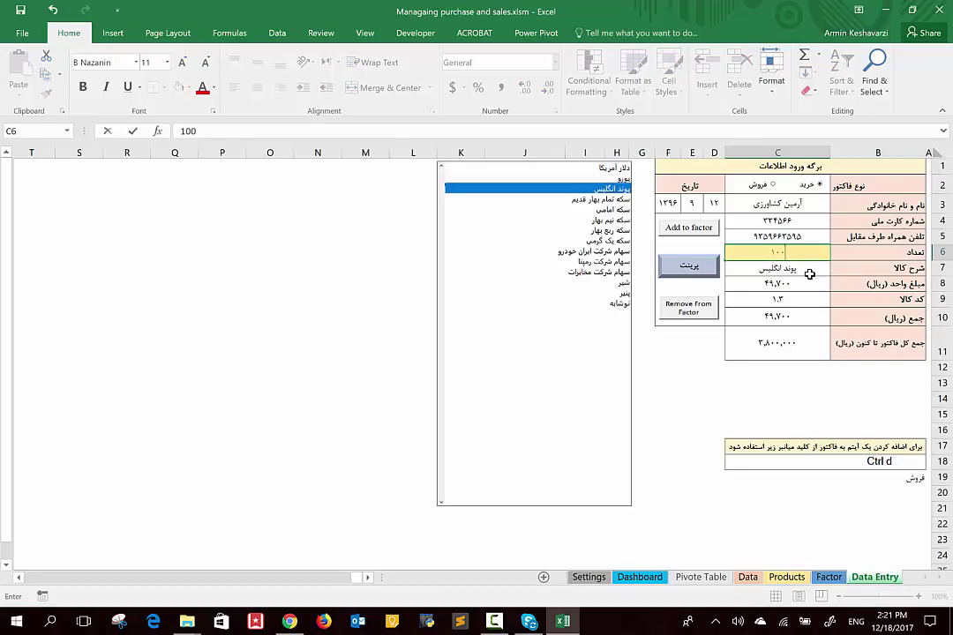
{"action": "key", "text": "Return"}
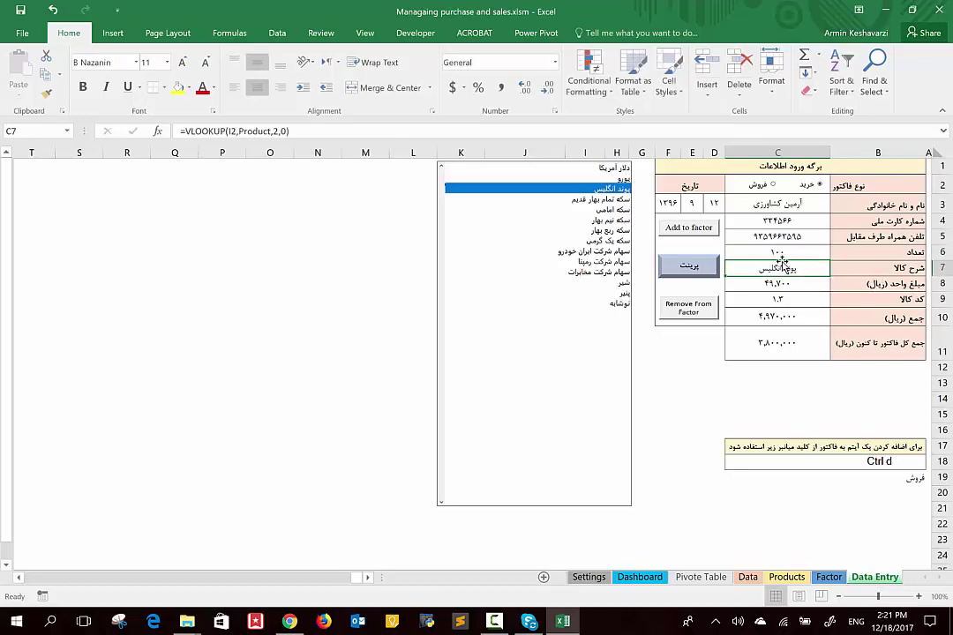
{"action": "left_click", "coordinate": [785, 283]}
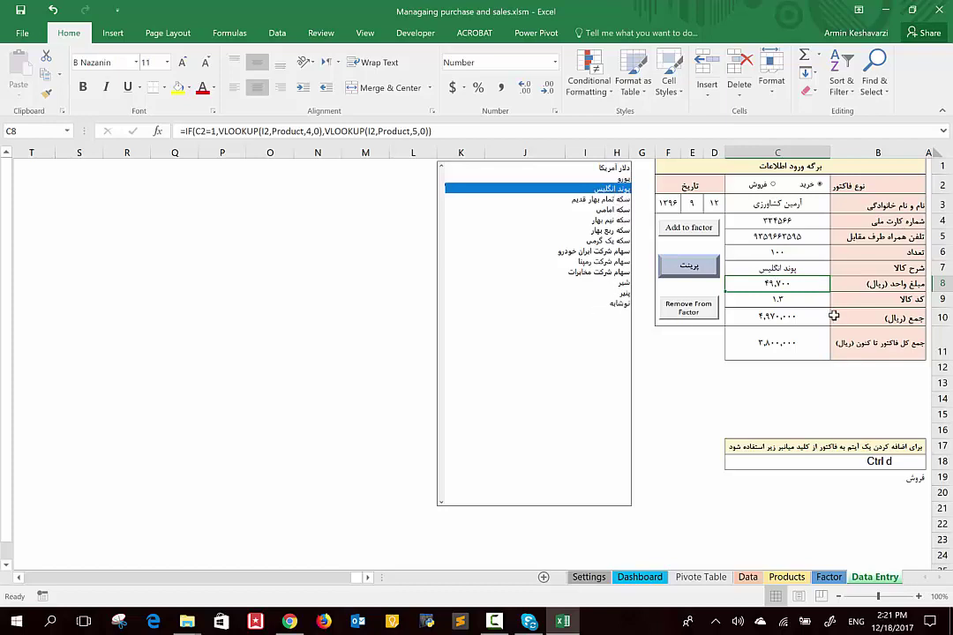
{"action": "left_click", "coordinate": [817, 321]}
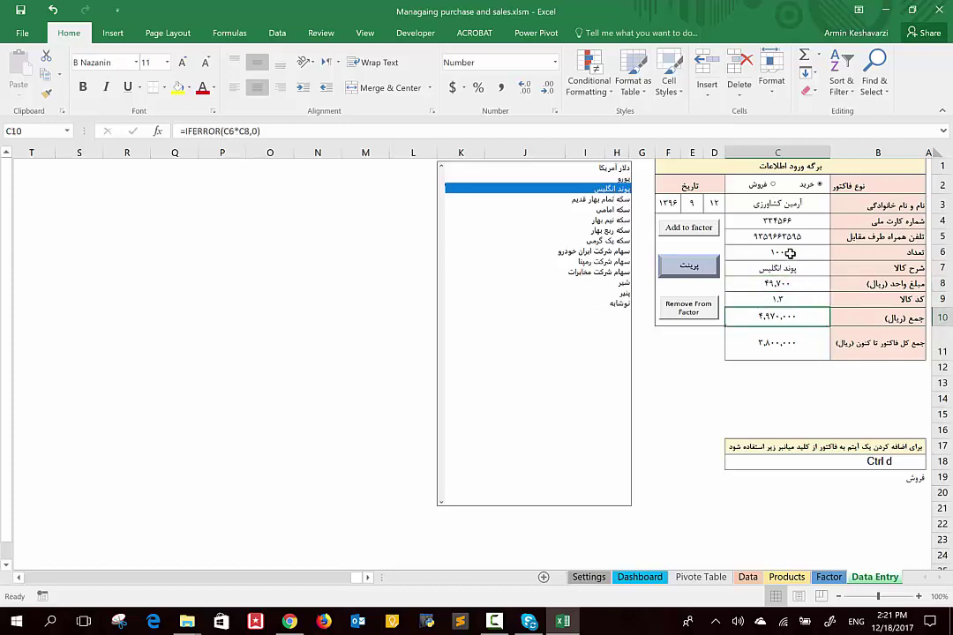
{"action": "left_click", "coordinate": [785, 346]}
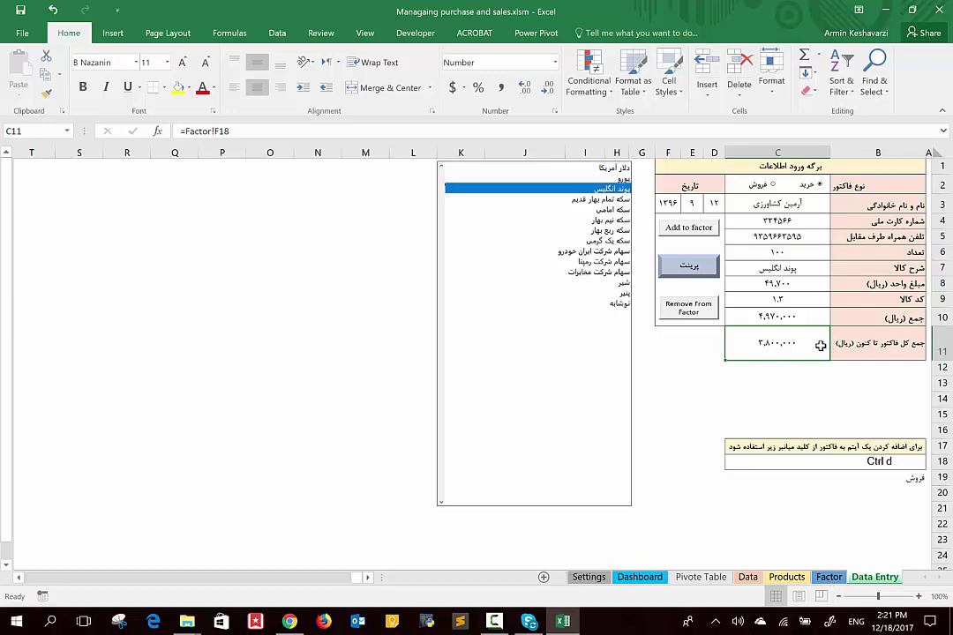
{"action": "left_click", "coordinate": [689, 230]}
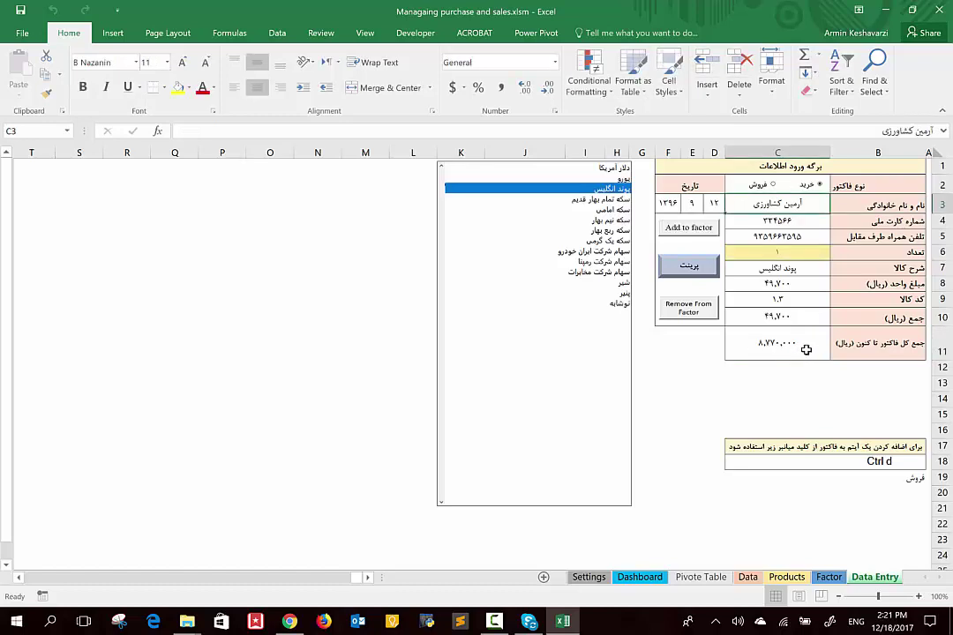
{"action": "left_click", "coordinate": [783, 254]}
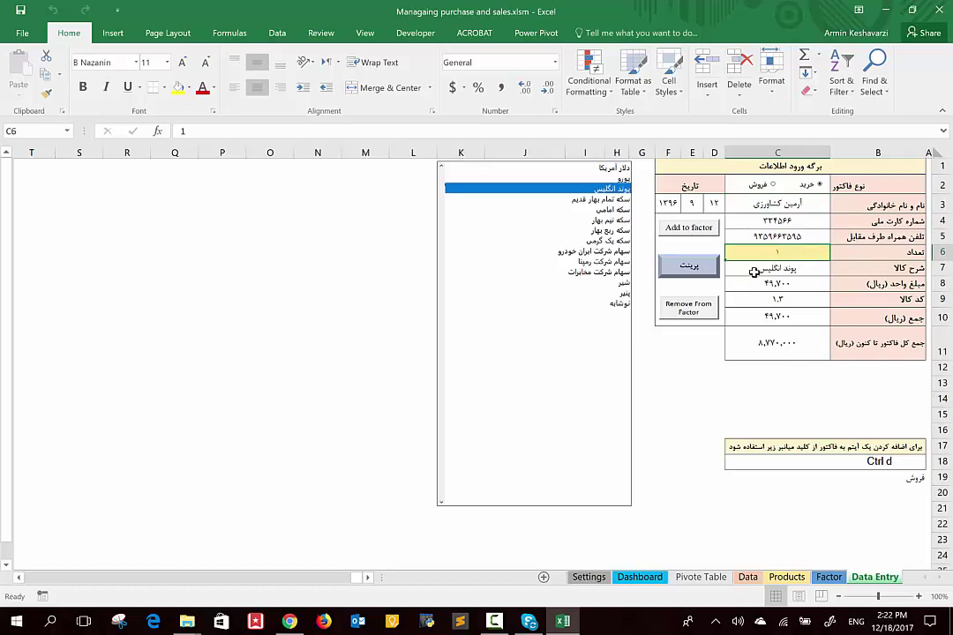
Step: Begin entering the invoice date's day in cell D3
{"action": "left_click", "coordinate": [698, 202]}
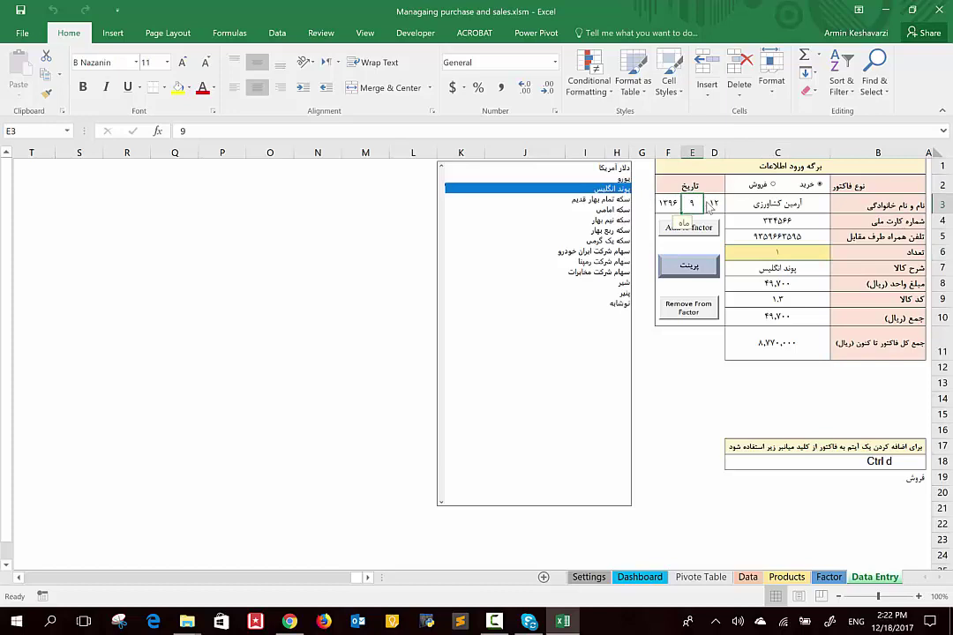
{"action": "left_click", "coordinate": [711, 202]}
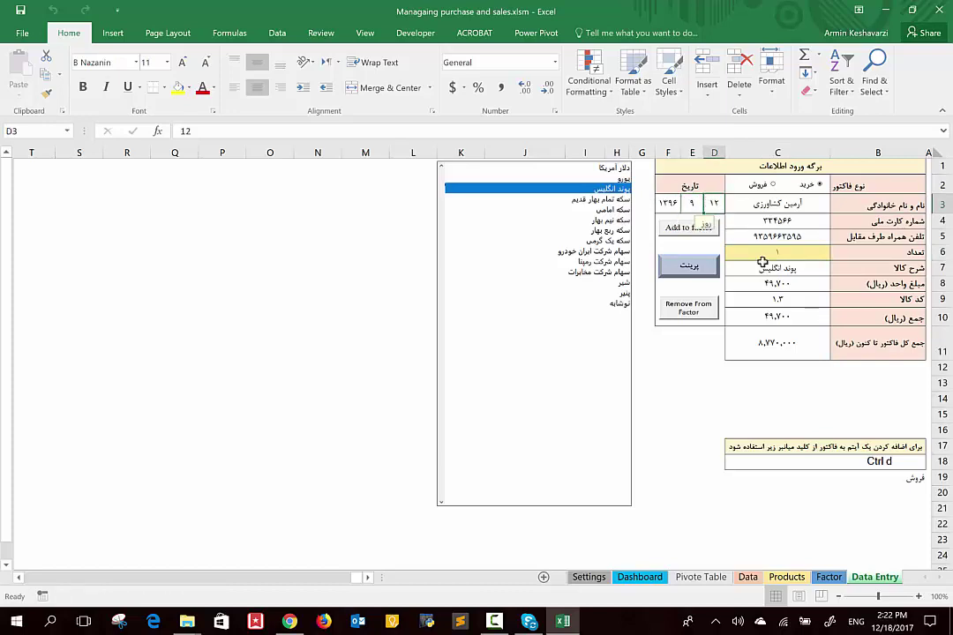
{"action": "type", "text": "1"}
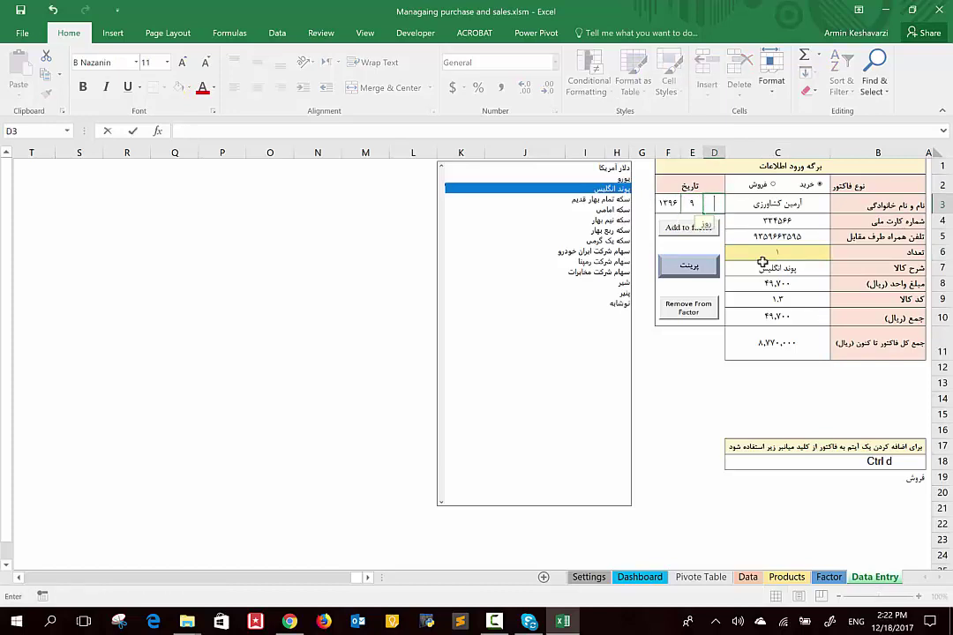
Step: Set the invoice day to 27, preview the Factor sheet, then print and submit the invoice
{"action": "key", "text": "Return"}
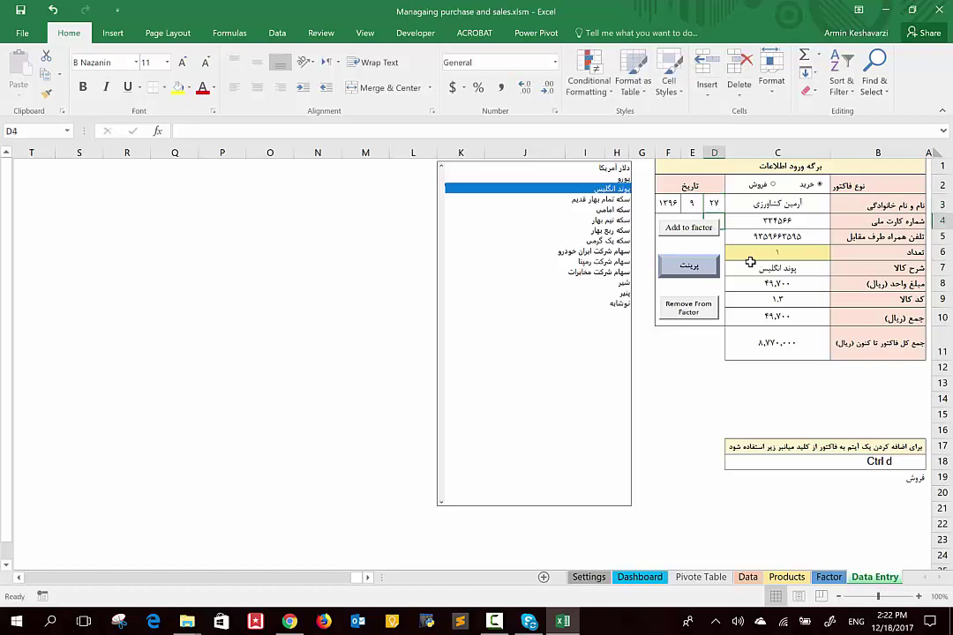
{"action": "left_click", "coordinate": [792, 269]}
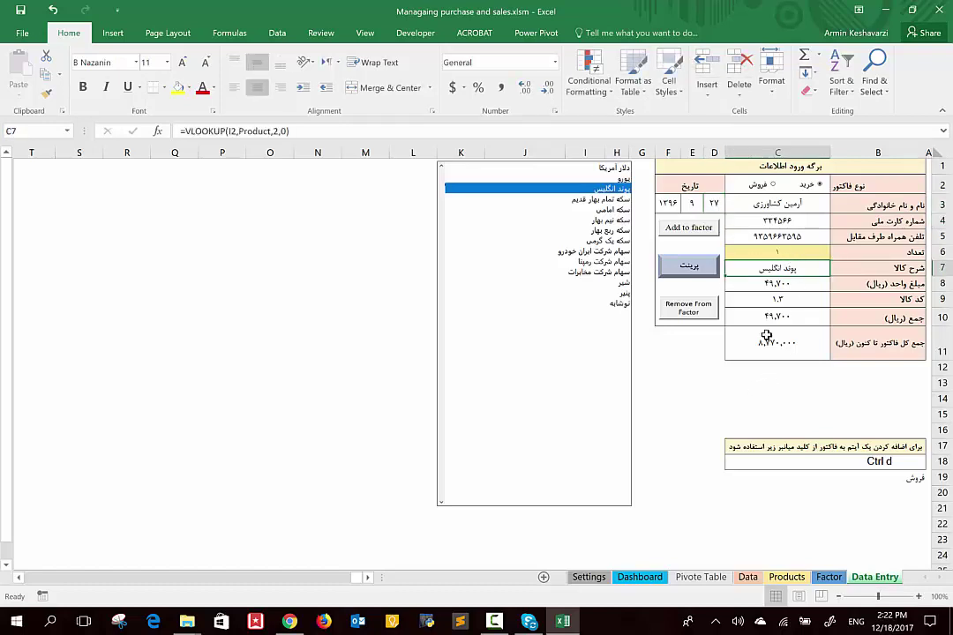
{"action": "left_click", "coordinate": [828, 577]}
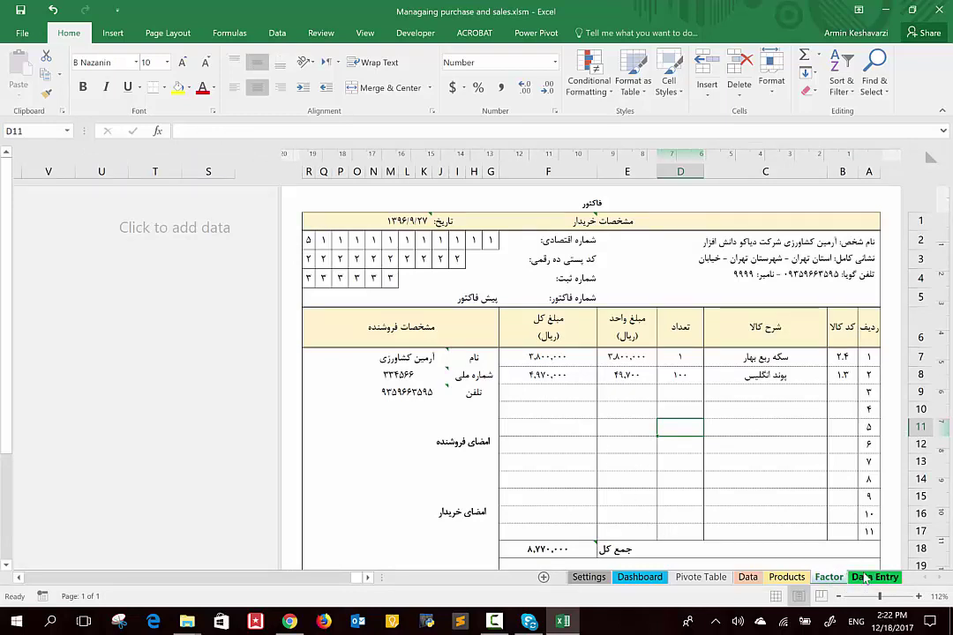
{"action": "left_click", "coordinate": [867, 577]}
{"action": "left_click", "coordinate": [671, 265]}
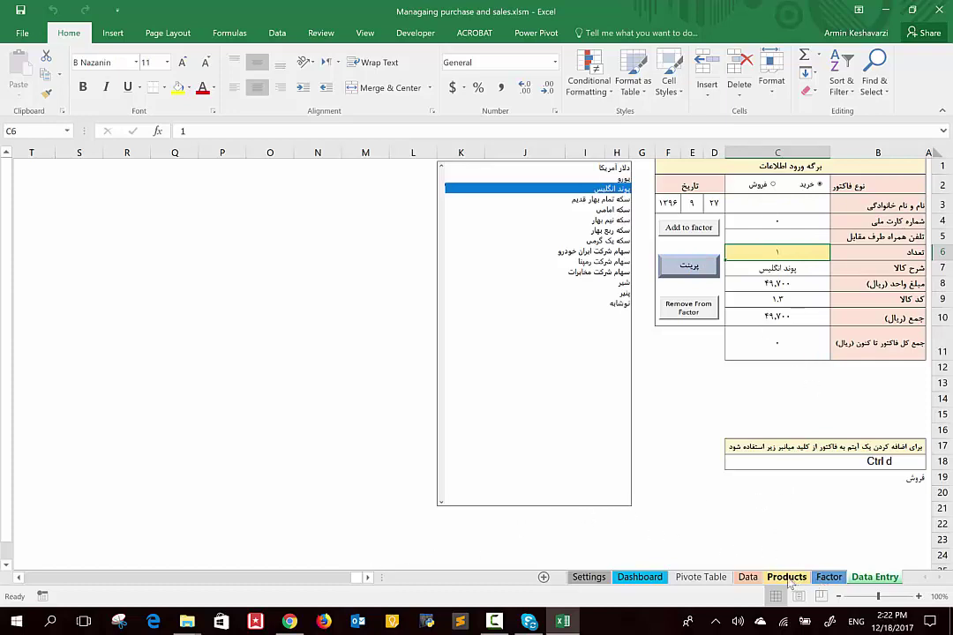
Step: Jump to the Data sheet's last rows showing the two lines logged as factor 1396-9-27-1
{"action": "left_click", "coordinate": [747, 577]}
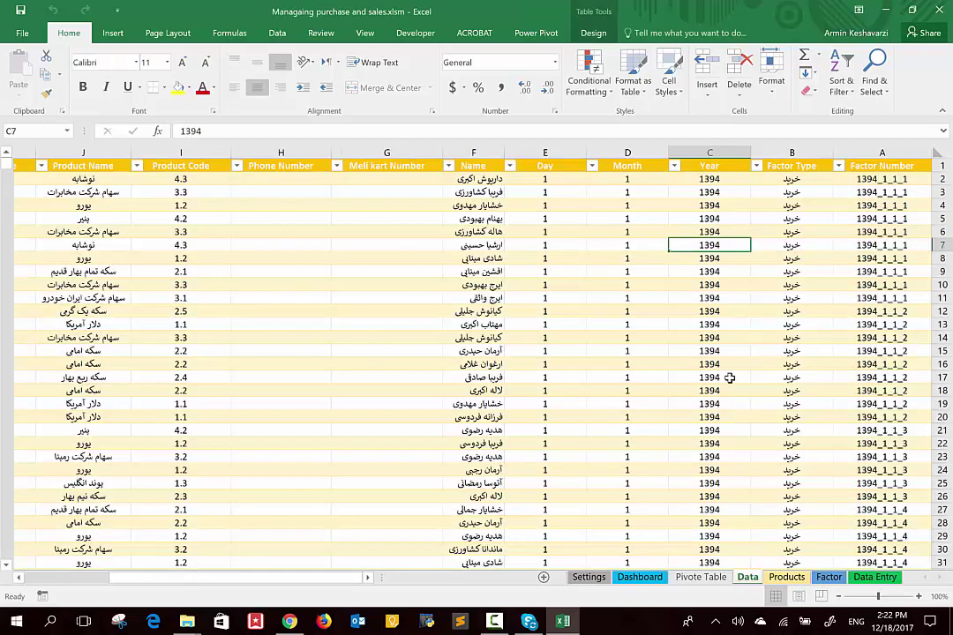
{"action": "key", "text": "ctrl+shift+Down"}
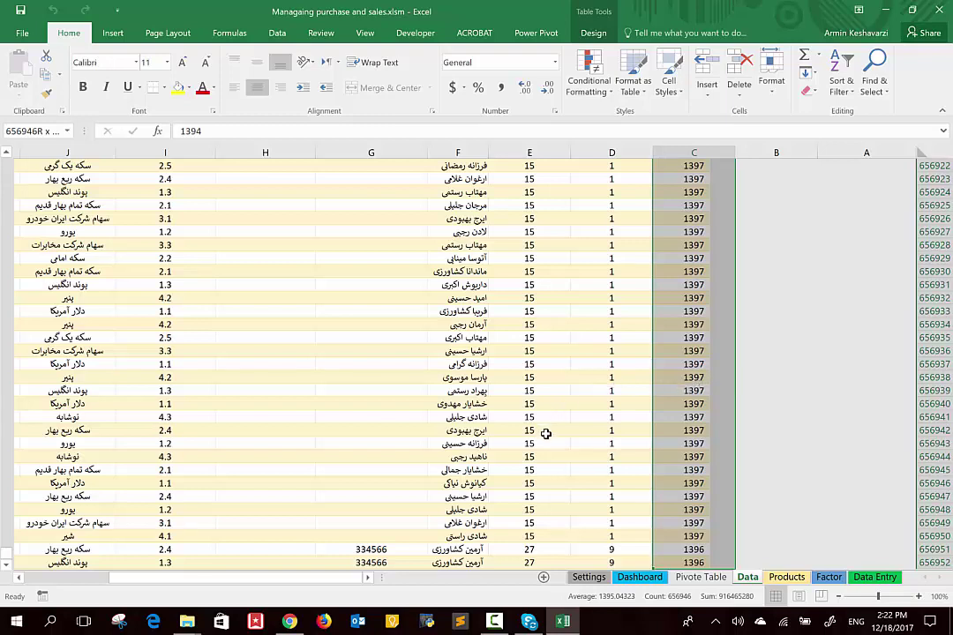
{"action": "key", "text": "ctrl+d"}
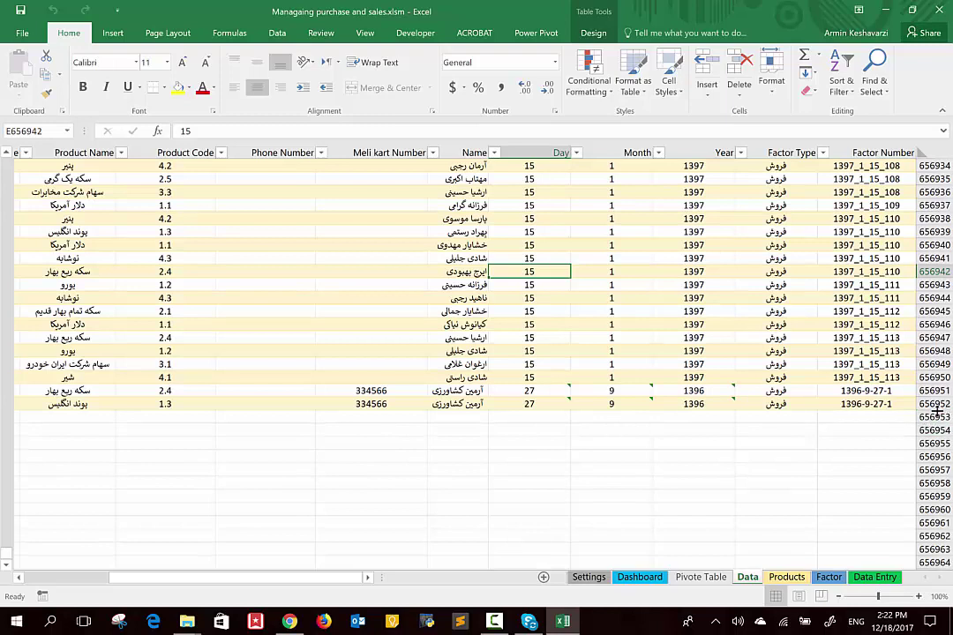
{"action": "left_click", "coordinate": [873, 405]}
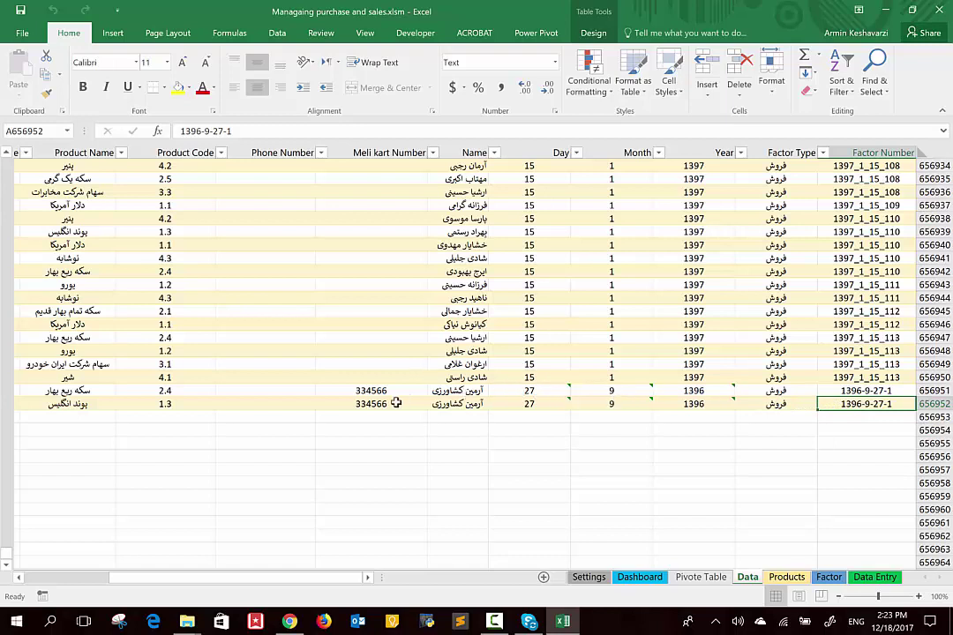
{"action": "scroll", "coordinate": [396, 403], "scroll_direction": "left", "scroll_amount": 2}
{"action": "scroll", "coordinate": [396, 403], "scroll_direction": "left", "scroll_amount": 2}
{"action": "scroll", "coordinate": [396, 403], "scroll_direction": "left", "scroll_amount": 2}
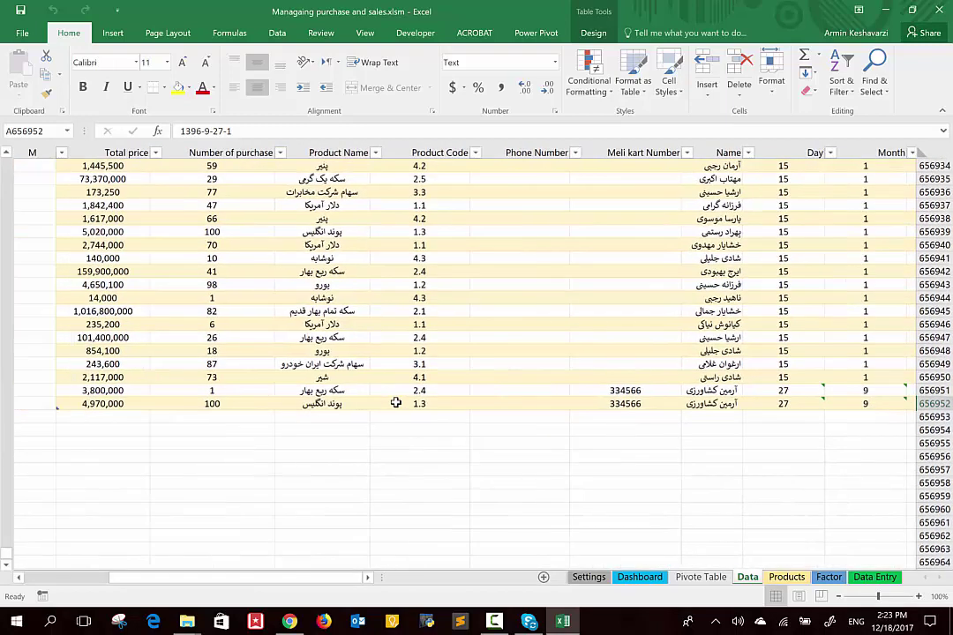
{"action": "scroll", "coordinate": [379, 402], "scroll_direction": "left", "scroll_amount": 1}
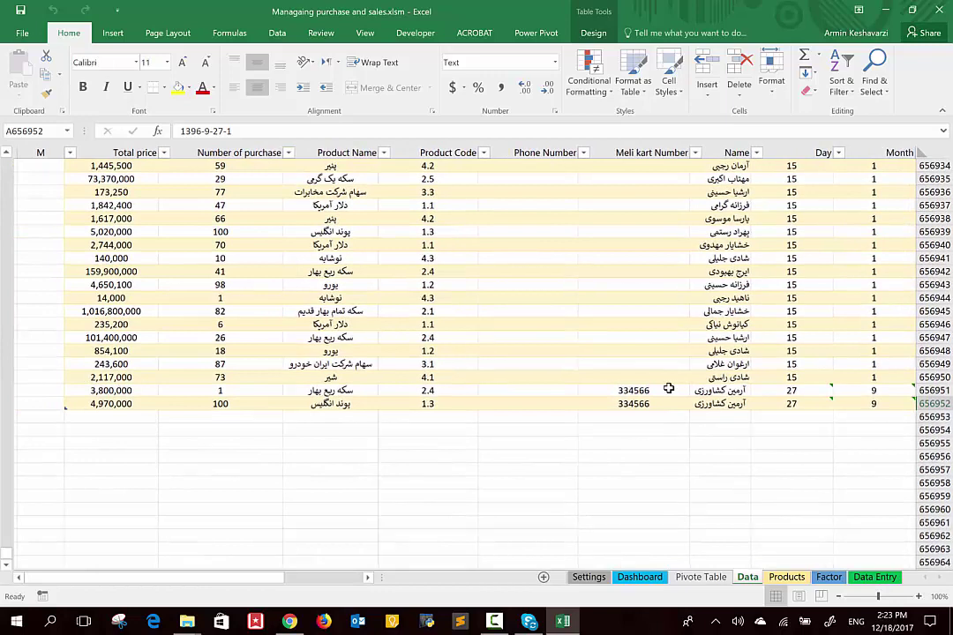
{"action": "scroll", "coordinate": [669, 389], "scroll_direction": "right", "scroll_amount": 5}
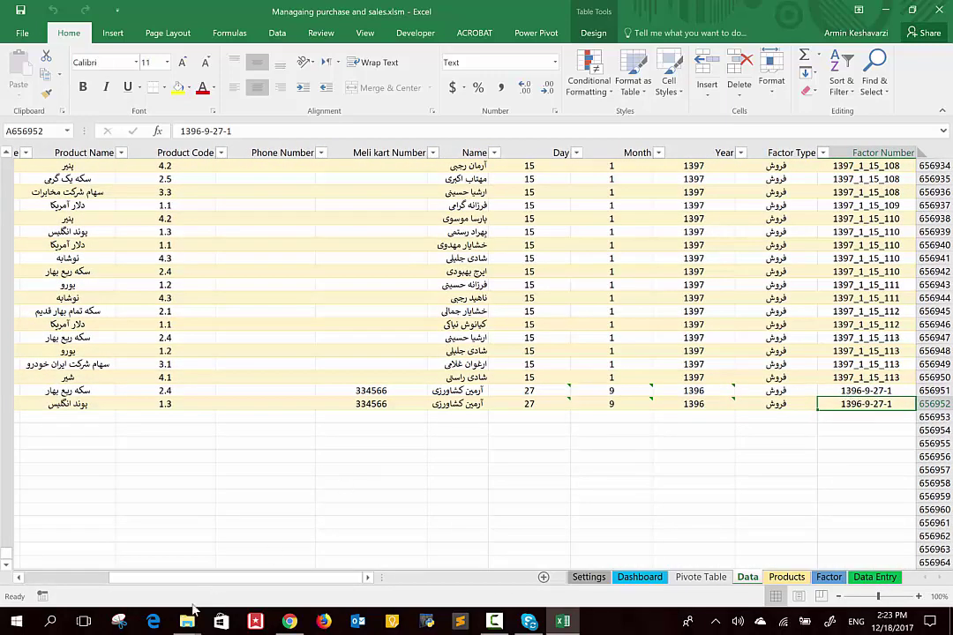
Step: Browse File Explorer from the workbook folder into Data Base > sell
{"action": "mouse_move", "coordinate": [181, 621]}
{"action": "mouse_move", "coordinate": [243, 569]}
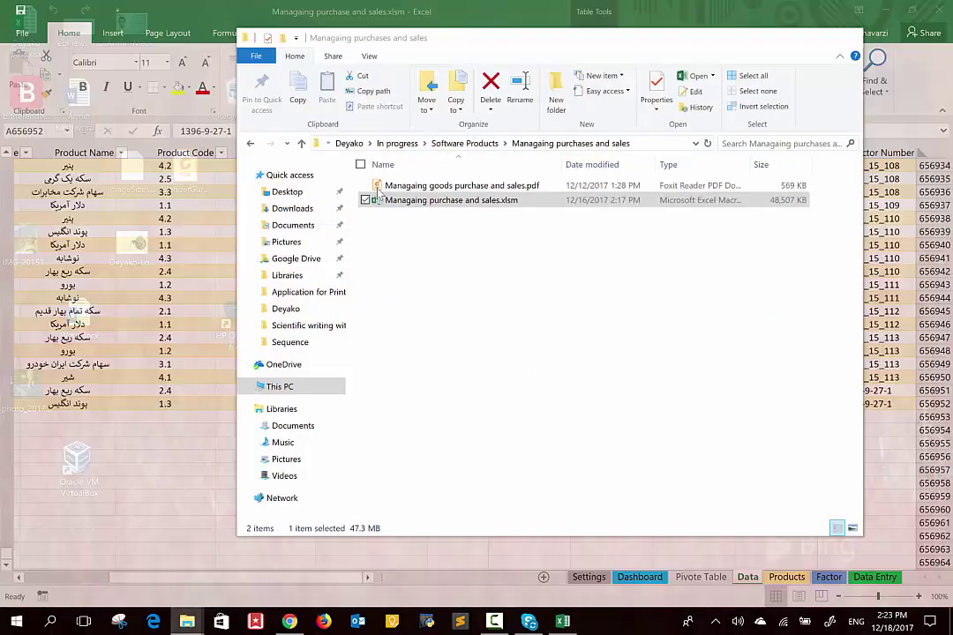
{"action": "left_click", "coordinate": [146, 557]}
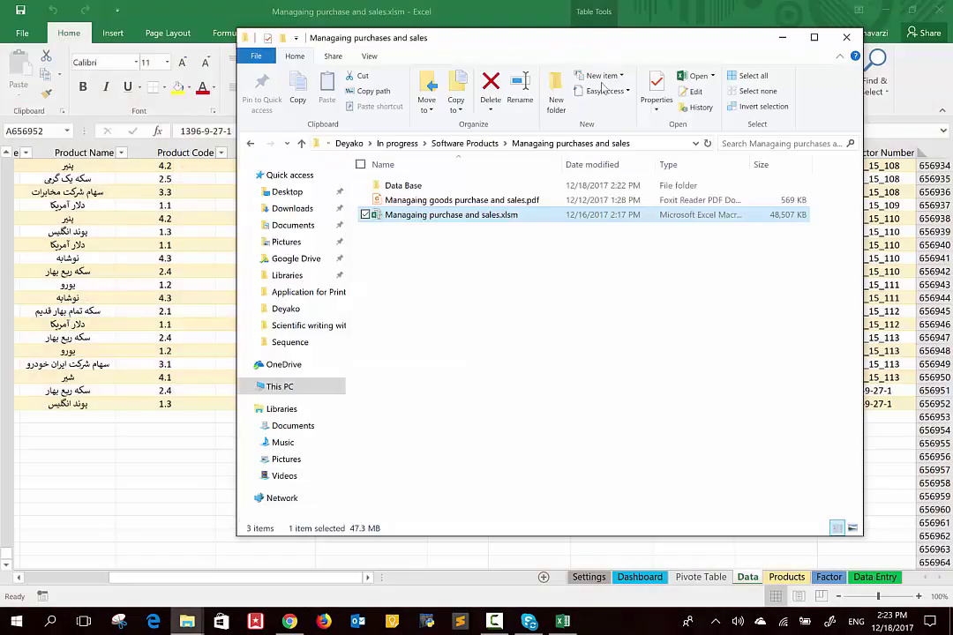
{"action": "left_click", "coordinate": [465, 143]}
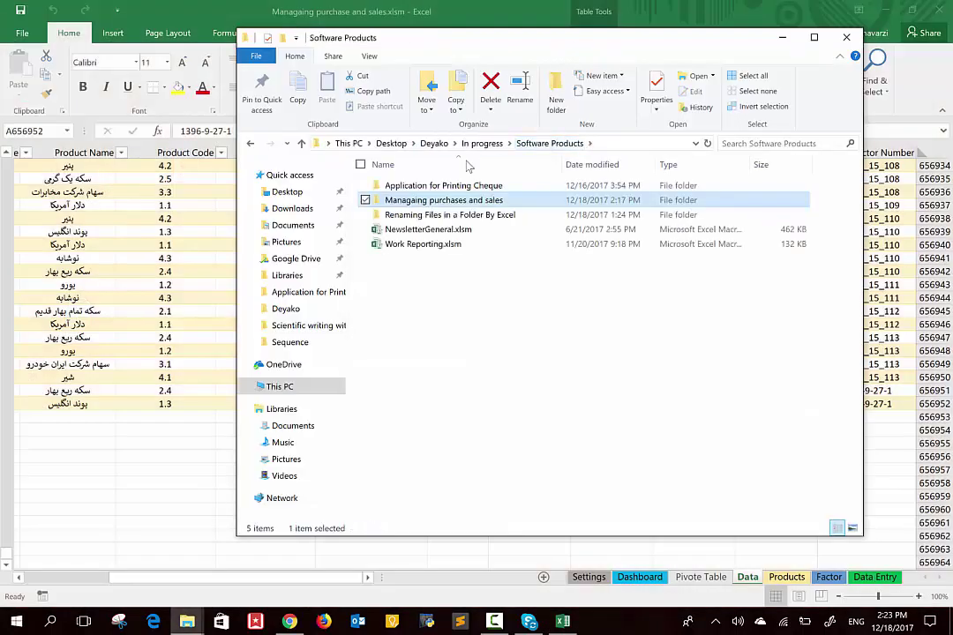
{"action": "double_click", "coordinate": [415, 202]}
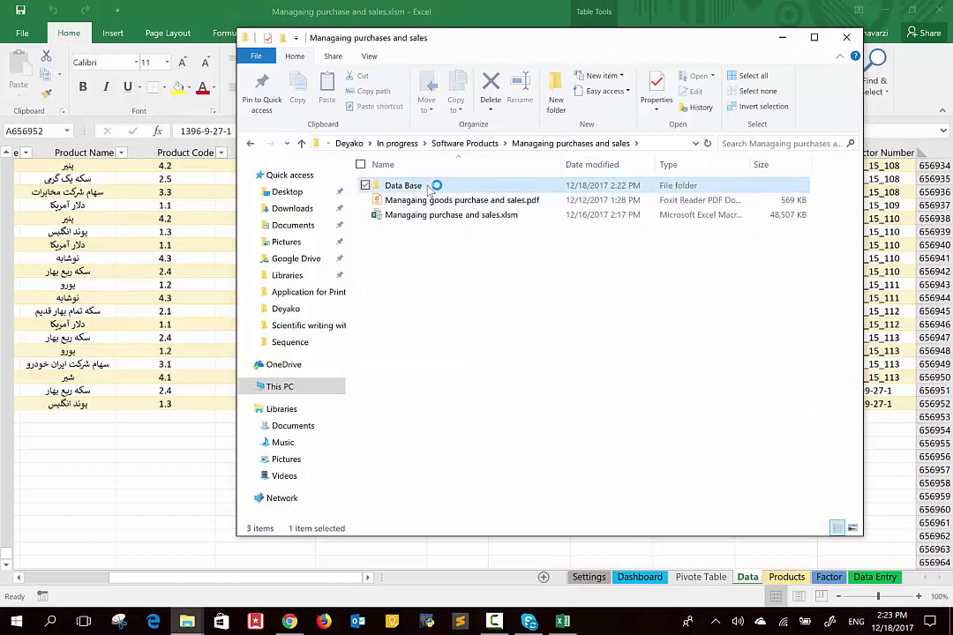
{"action": "double_click", "coordinate": [430, 190]}
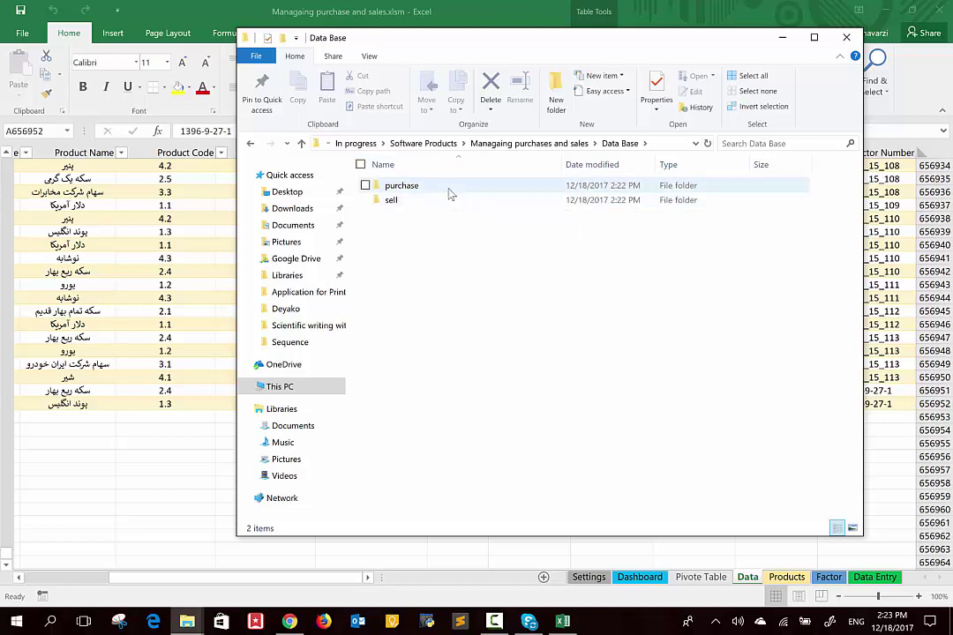
{"action": "double_click", "coordinate": [449, 191]}
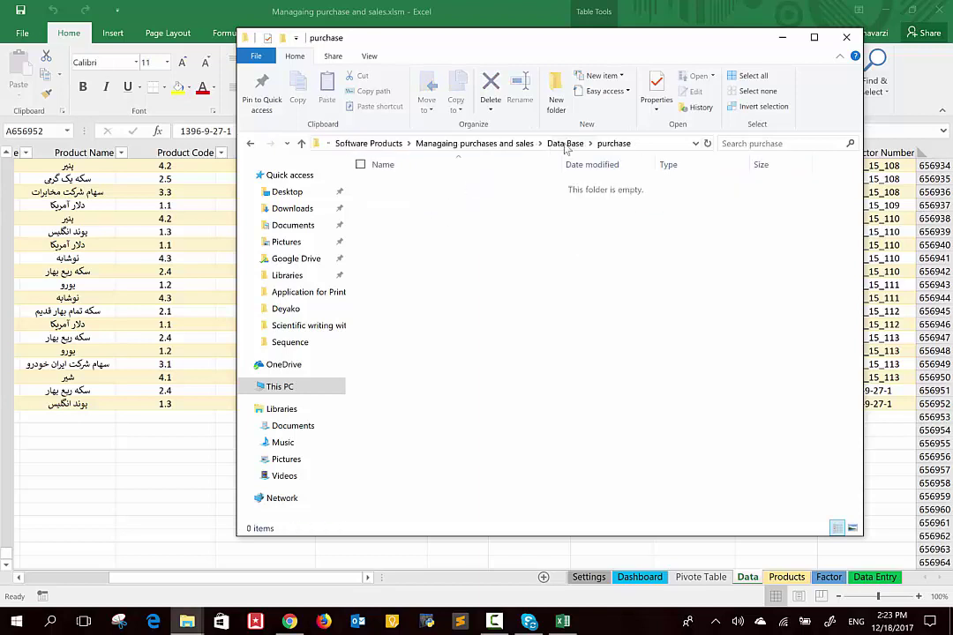
{"action": "left_click", "coordinate": [564, 143]}
{"action": "double_click", "coordinate": [415, 204]}
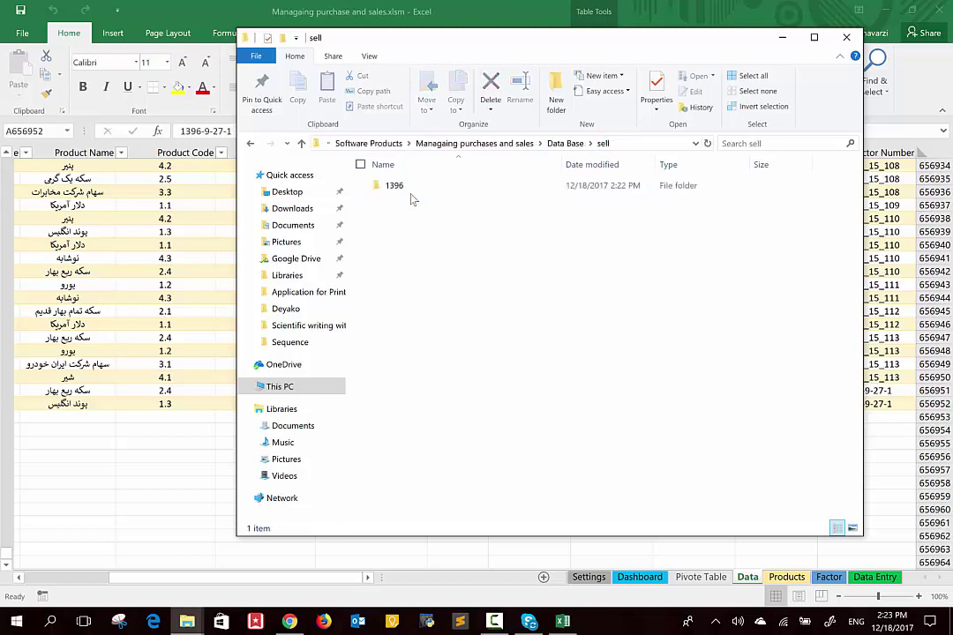
{"action": "left_click", "coordinate": [887, 401]}
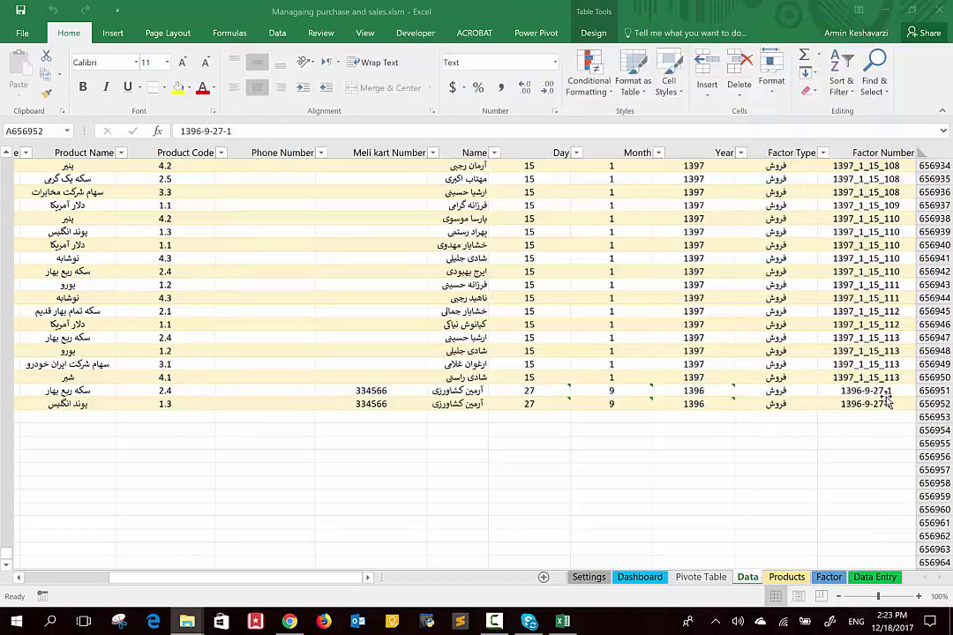
{"action": "left_click", "coordinate": [874, 577]}
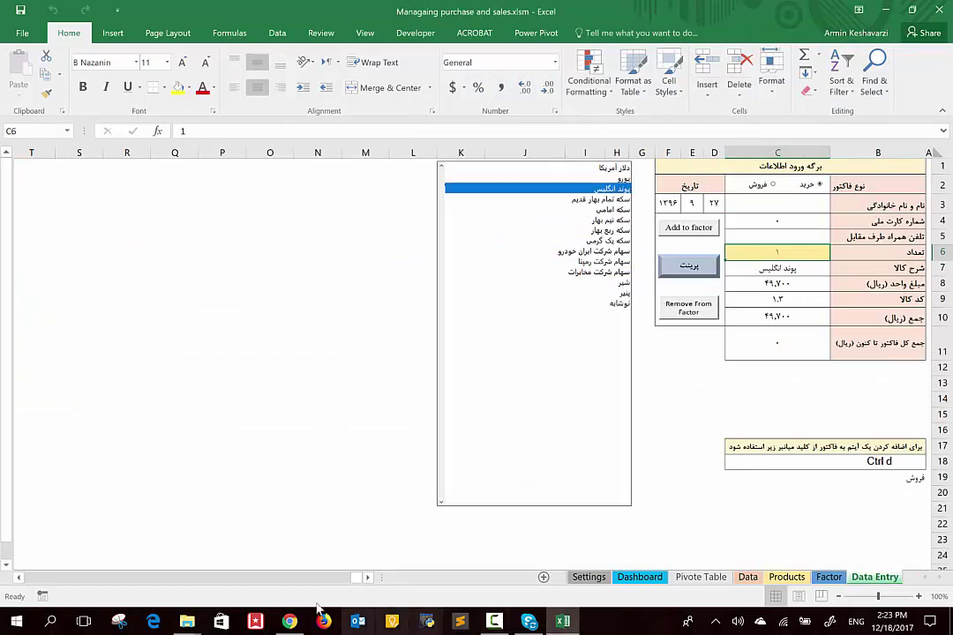
Step: Open sell > 1396 > 9 > 27 to find invoice PDF 1396-9-27-1, then return to Excel
{"action": "mouse_move", "coordinate": [187, 624]}
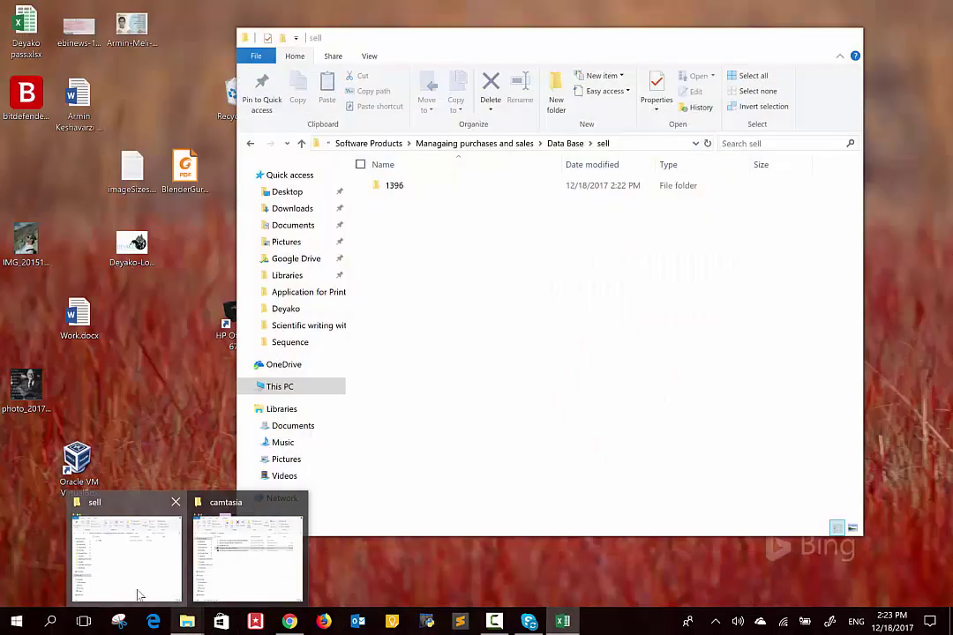
{"action": "left_click", "coordinate": [138, 594]}
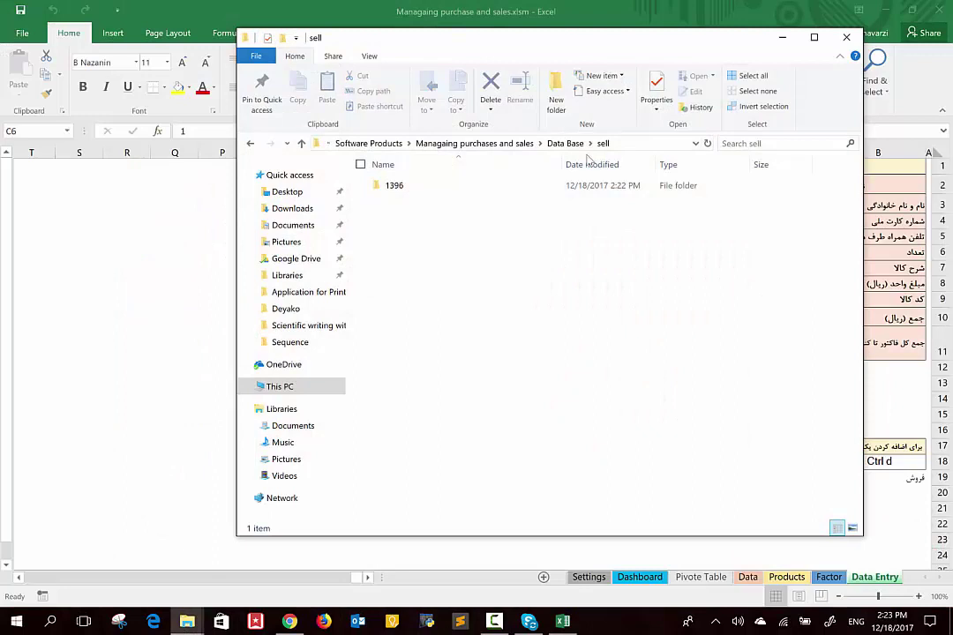
{"action": "double_click", "coordinate": [490, 189]}
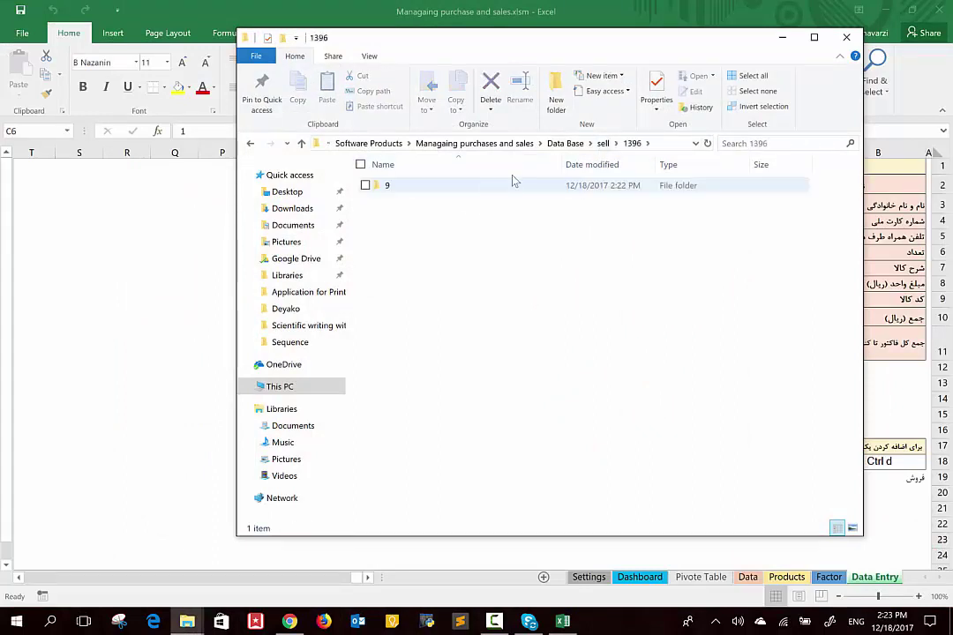
{"action": "left_click", "coordinate": [569, 145]}
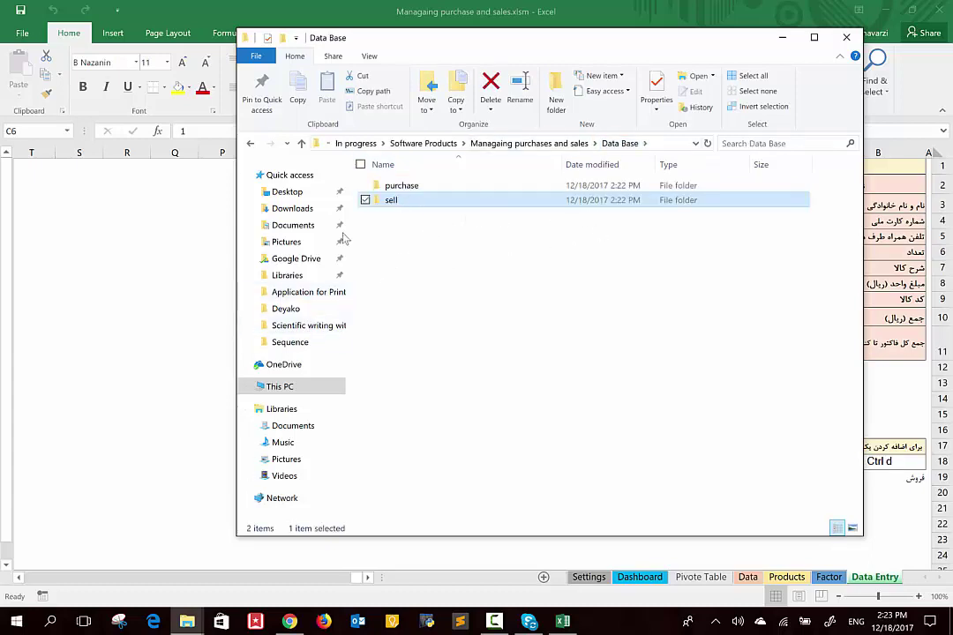
{"action": "left_click", "coordinate": [420, 190]}
{"action": "left_click", "coordinate": [407, 201]}
{"action": "double_click", "coordinate": [533, 204]}
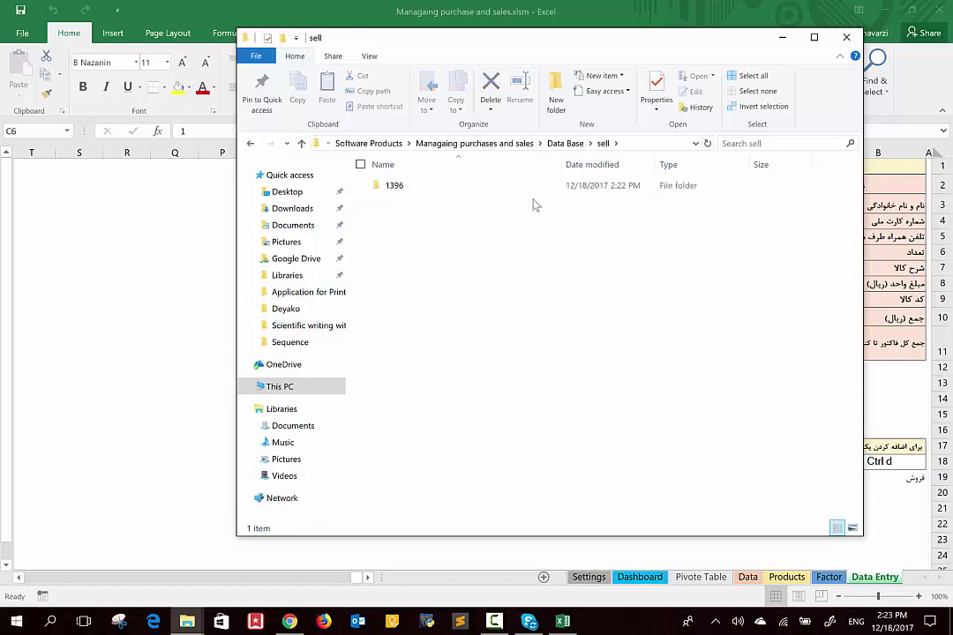
{"action": "left_click", "coordinate": [496, 191]}
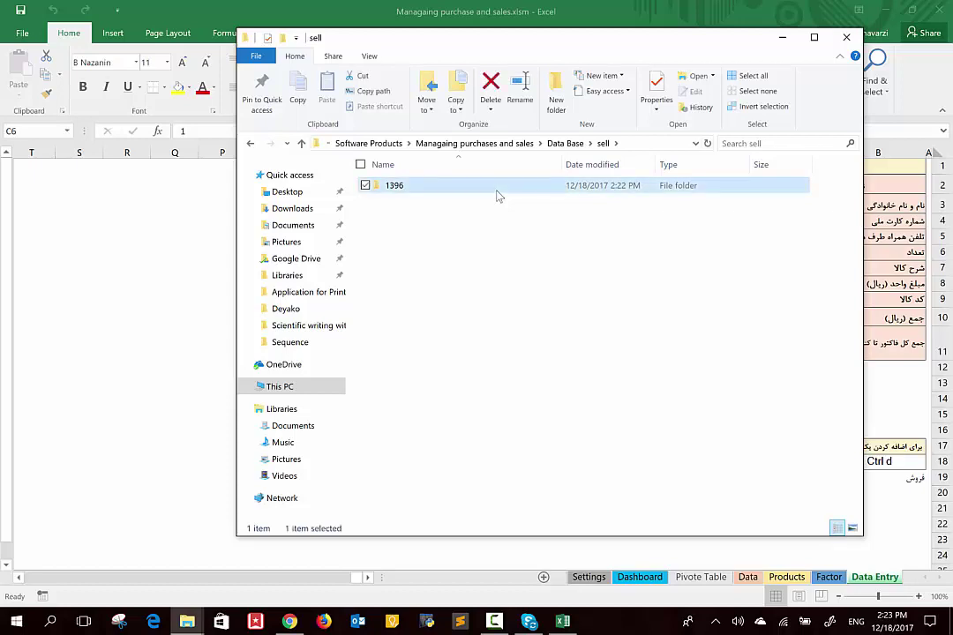
{"action": "double_click", "coordinate": [497, 190]}
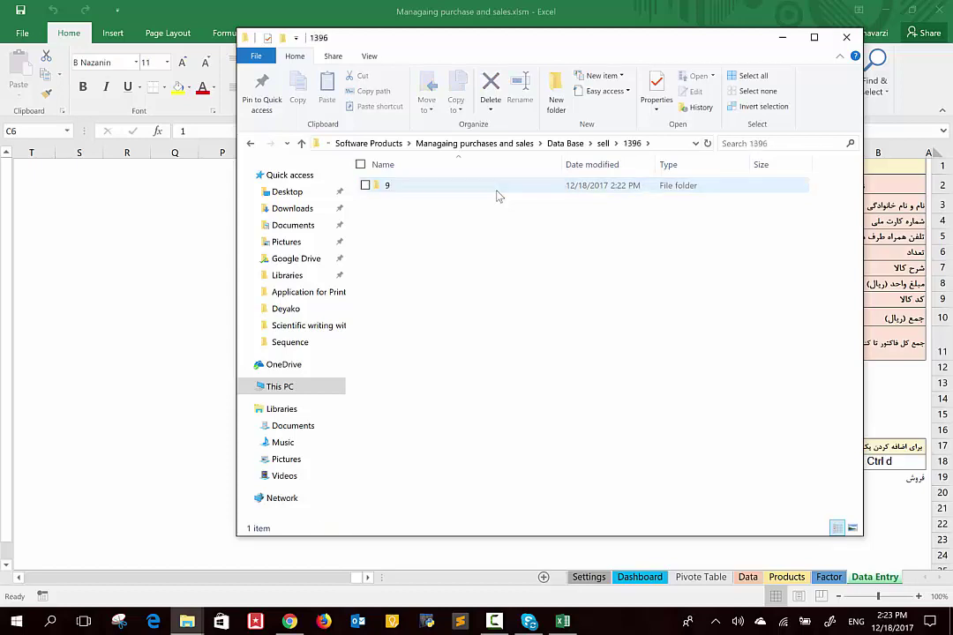
{"action": "double_click", "coordinate": [497, 190]}
{"action": "double_click", "coordinate": [496, 190]}
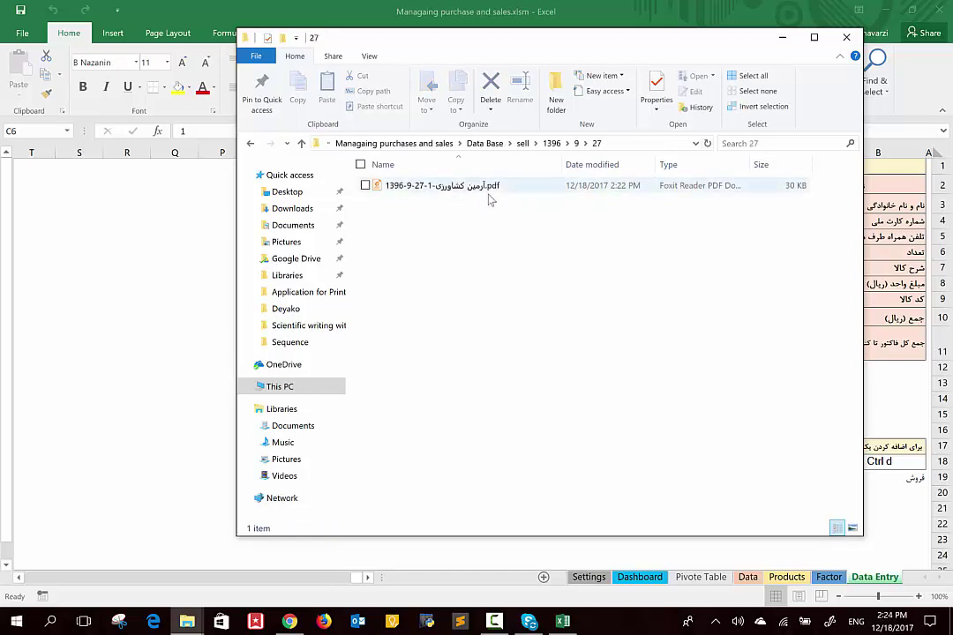
{"action": "left_click", "coordinate": [788, 206]}
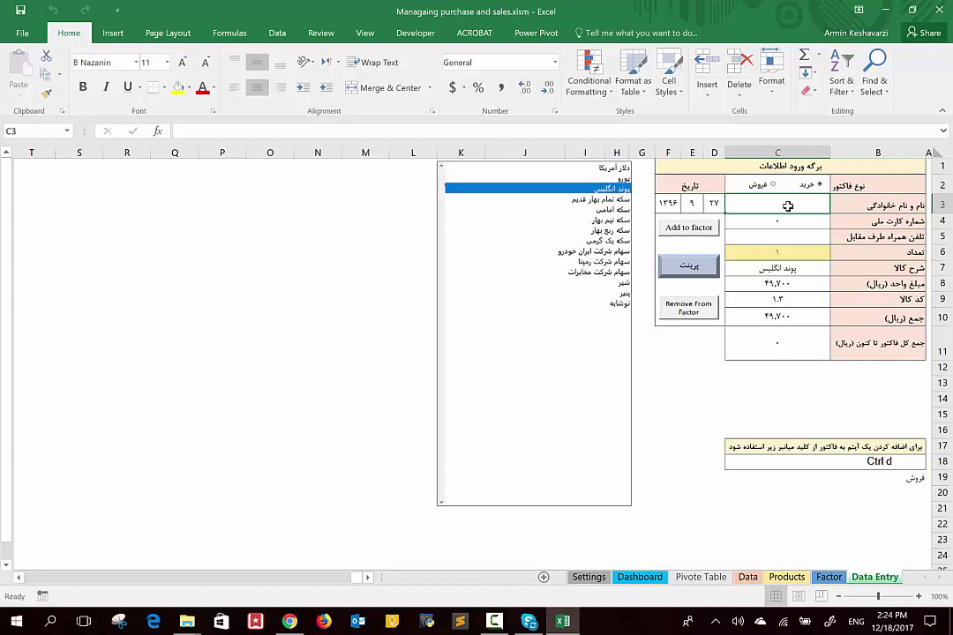
Step: Fill in the seller's name, national ID and phone, and set quantity 200 in C6
{"action": "type", "text": "H"}
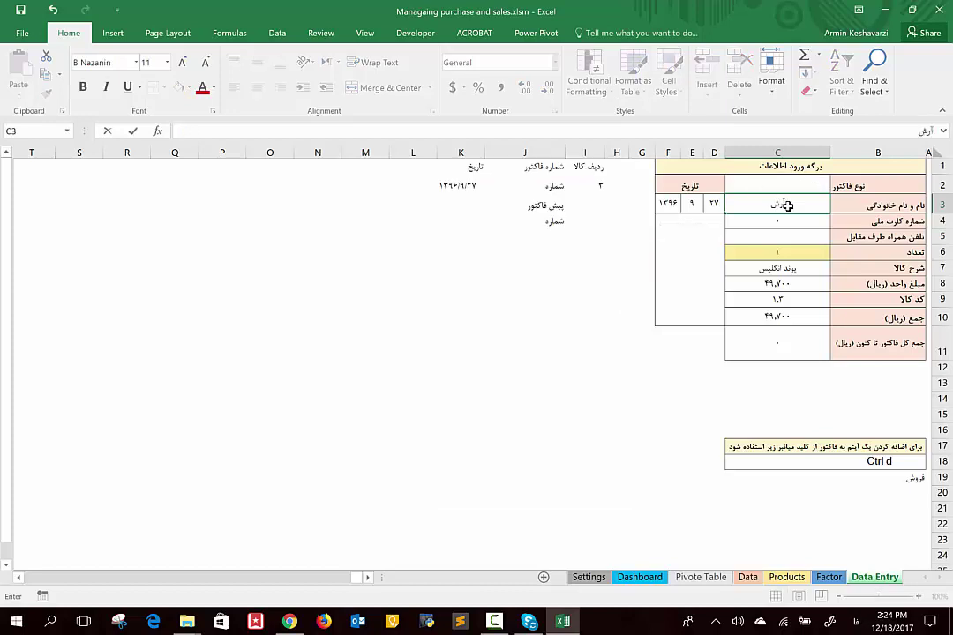
{"action": "type", "text": " کشاورزی"}
{"action": "key", "text": "Return"}
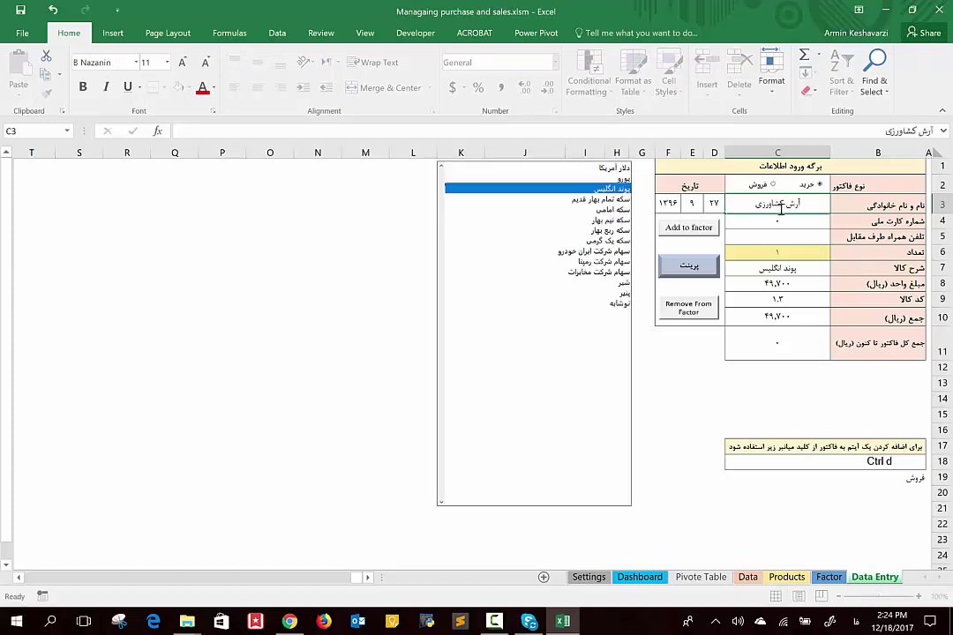
{"action": "left_click", "coordinate": [796, 220]}
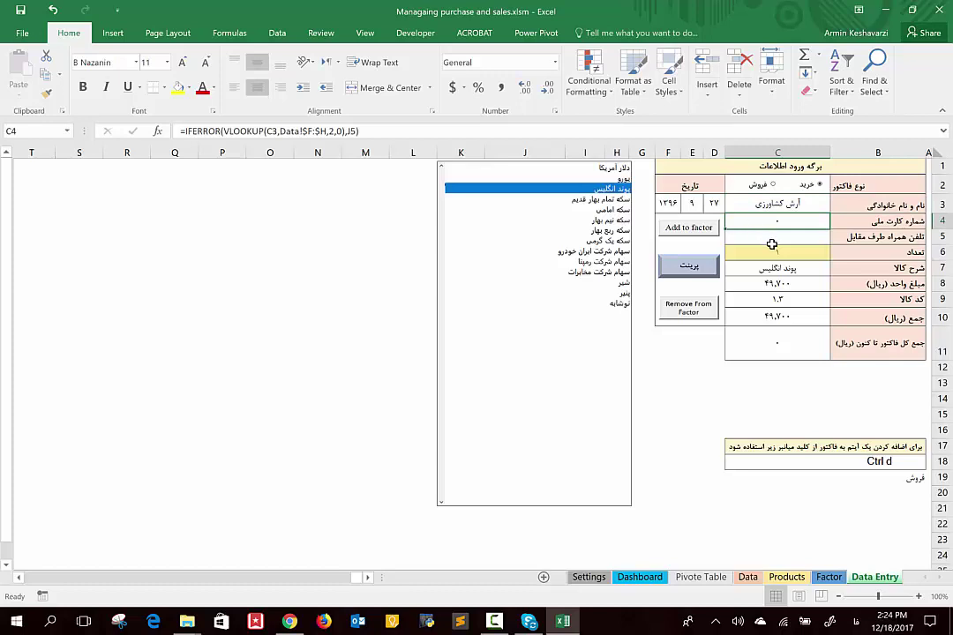
{"action": "type", "text": "765765"}
{"action": "key", "text": "Return"}
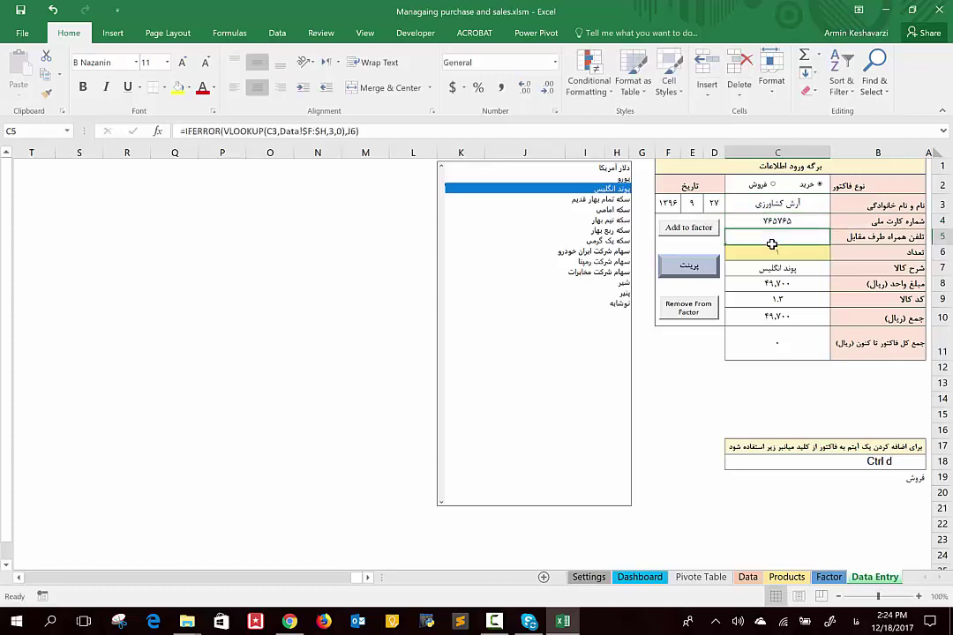
{"action": "type", "text": "987987"}
{"action": "key", "text": "Return"}
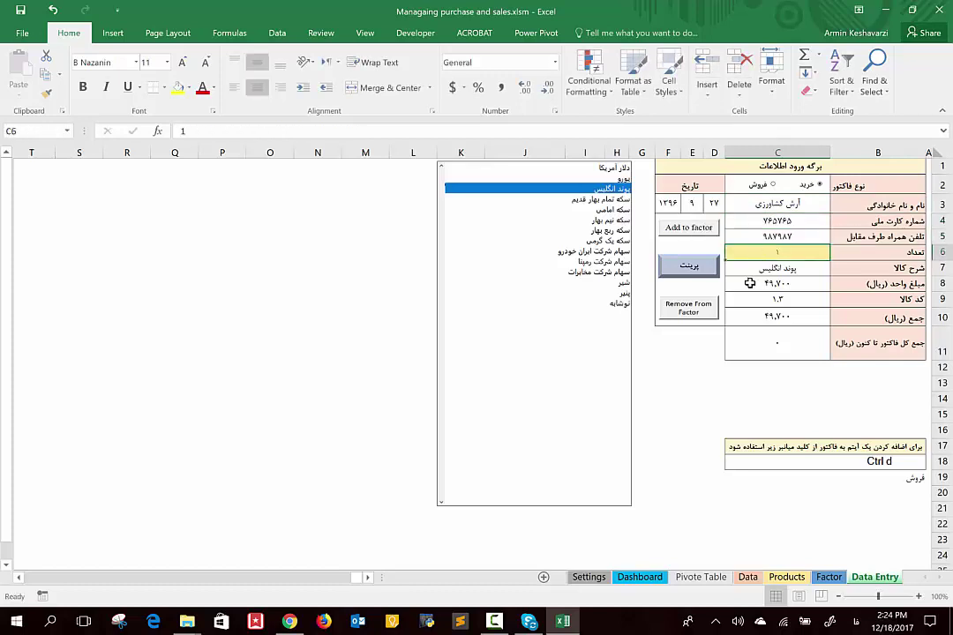
{"action": "type", "text": "200"}
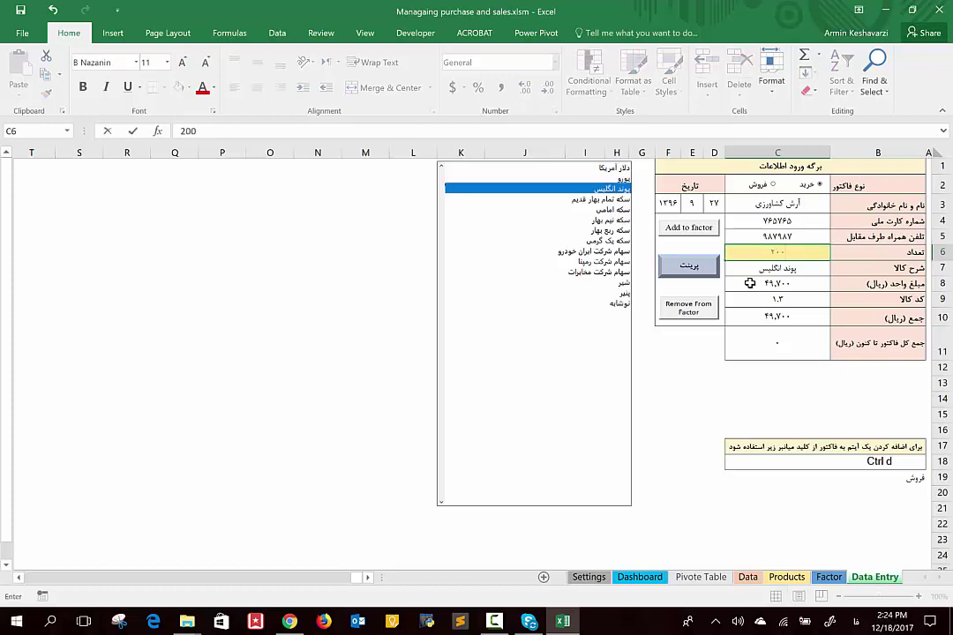
{"action": "key", "text": "Return"}
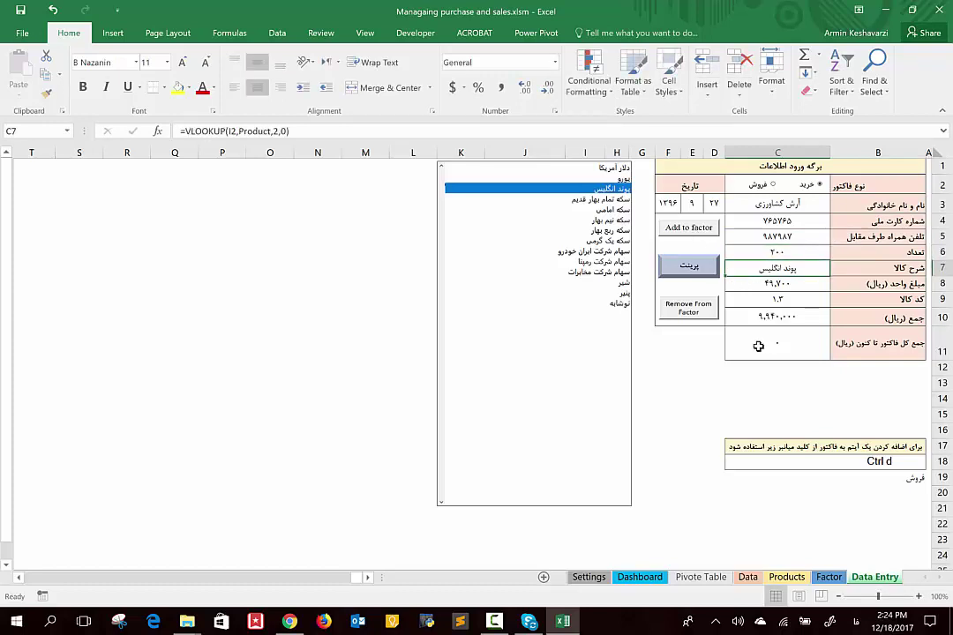
Step: Add پوند انگلیس ×200 and سکه تمام بهار قدیم ×1, checking the 11,170,000 total on Factor
{"action": "left_click", "coordinate": [689, 228]}
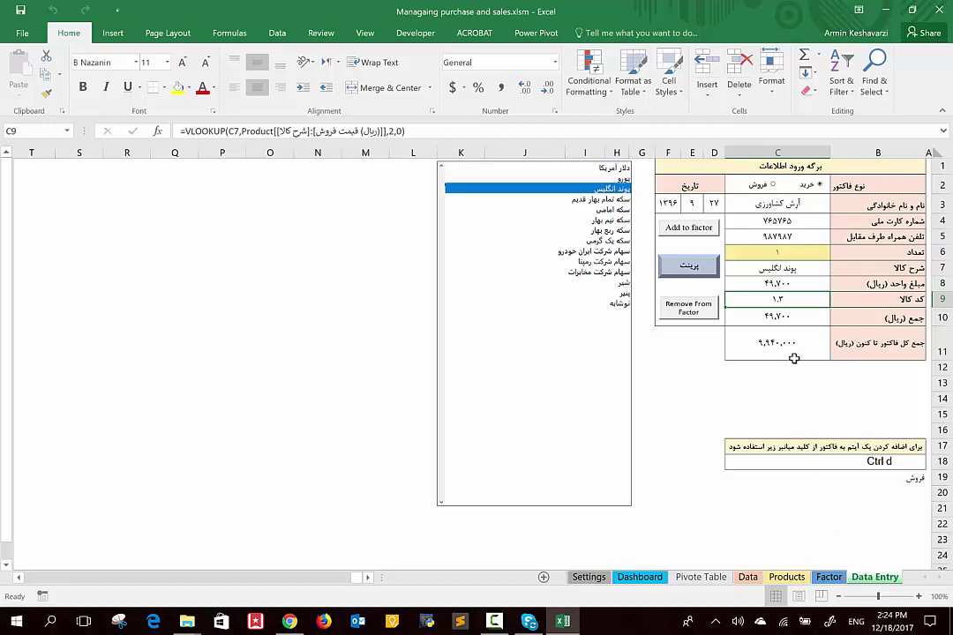
{"action": "left_click", "coordinate": [744, 251]}
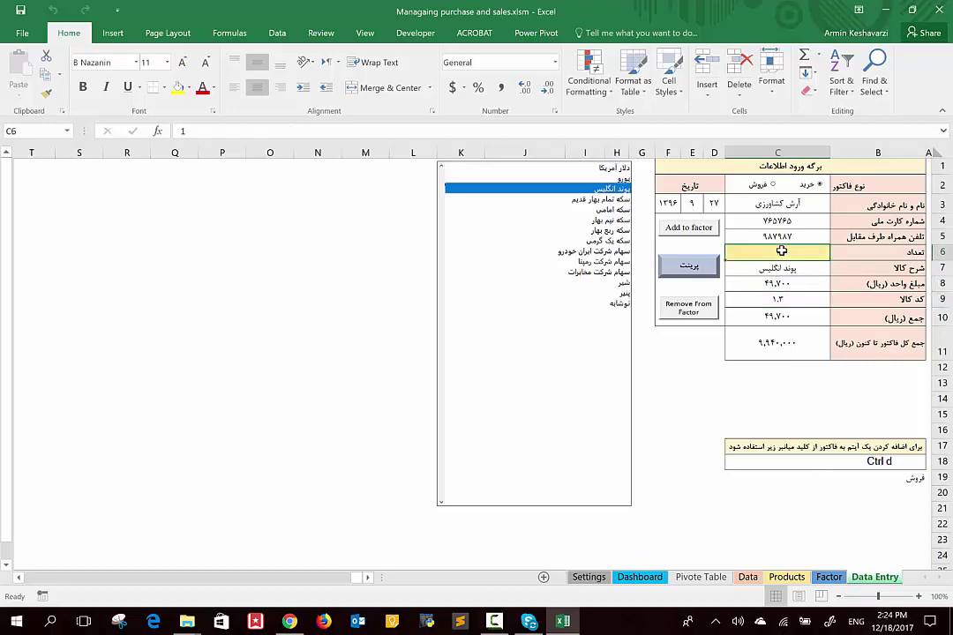
{"action": "left_click", "coordinate": [611, 199]}
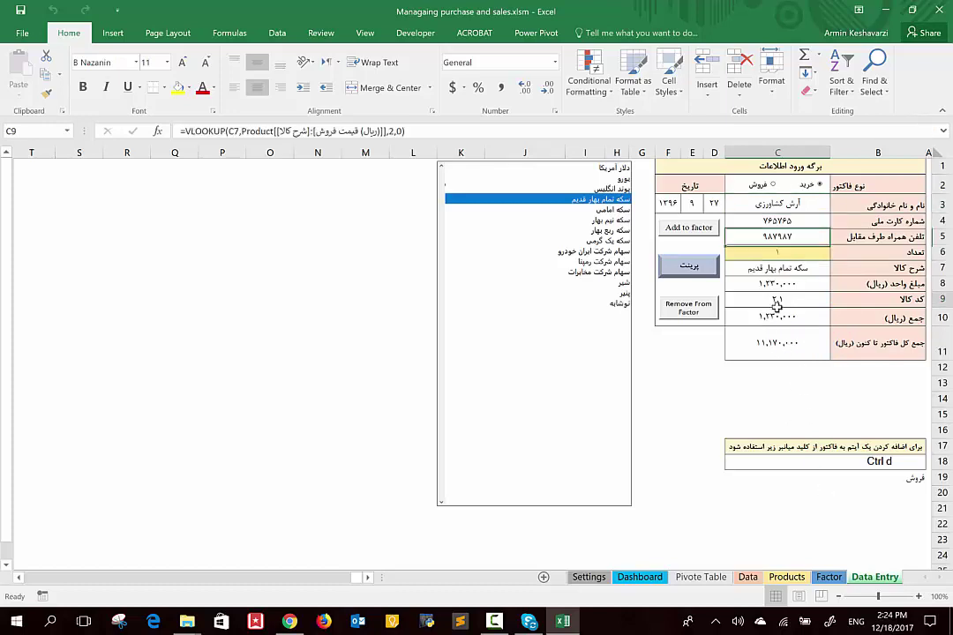
{"action": "left_click", "coordinate": [829, 578]}
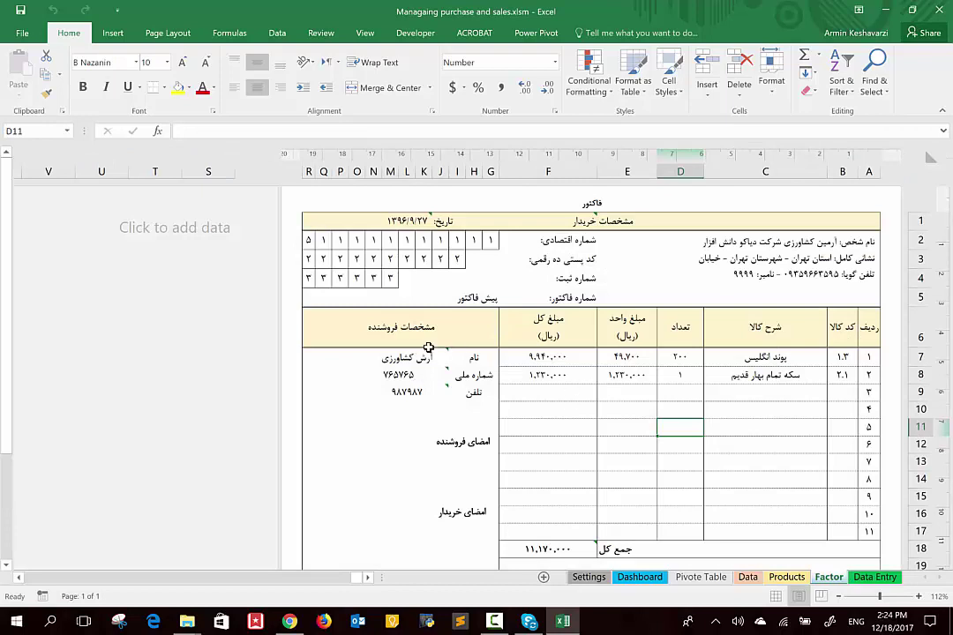
{"action": "scroll", "coordinate": [449, 449], "scroll_direction": "down", "scroll_amount": 2}
{"action": "scroll", "coordinate": [451, 445], "scroll_direction": "up", "scroll_amount": 2}
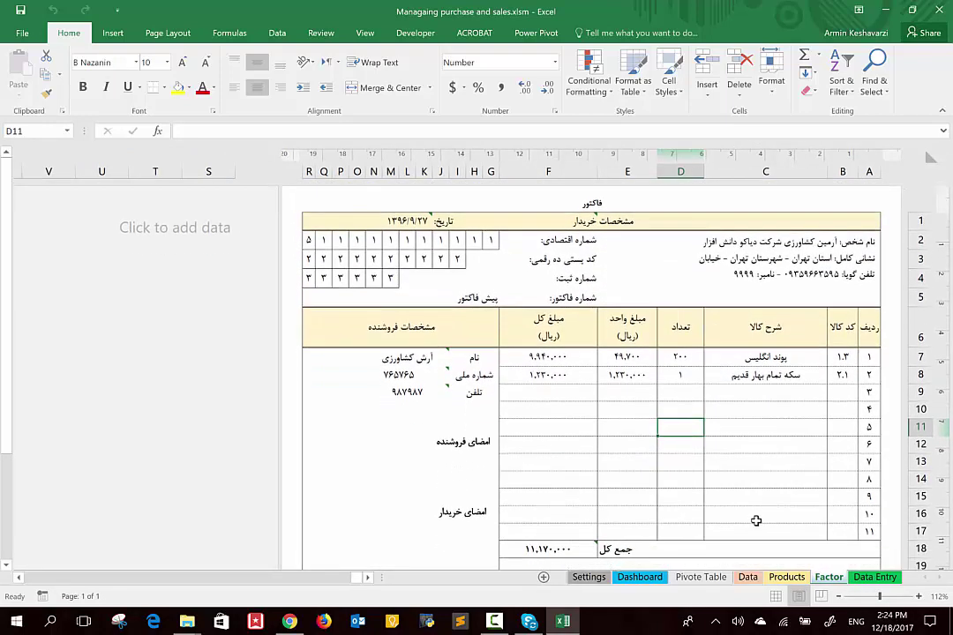
{"action": "left_click", "coordinate": [857, 579]}
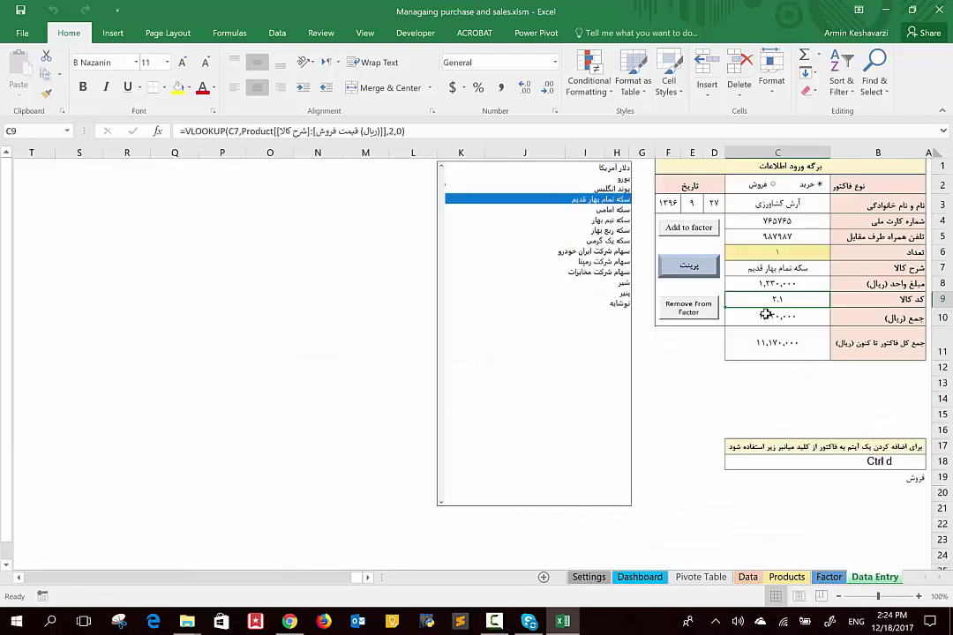
Step: Print the invoice and bring the folder 27 window to the front
{"action": "left_click", "coordinate": [769, 235]}
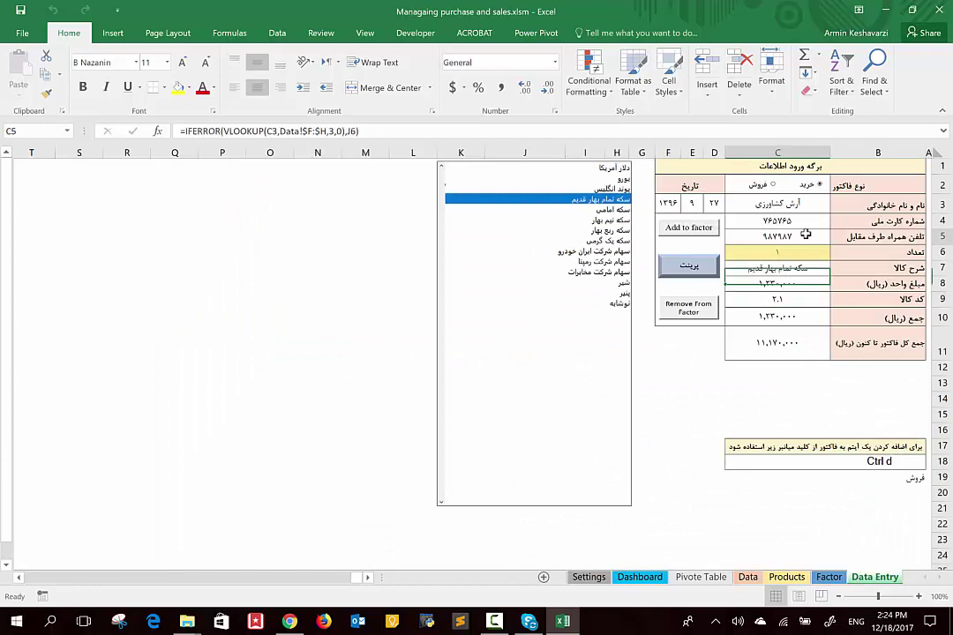
{"action": "left_click", "coordinate": [691, 273]}
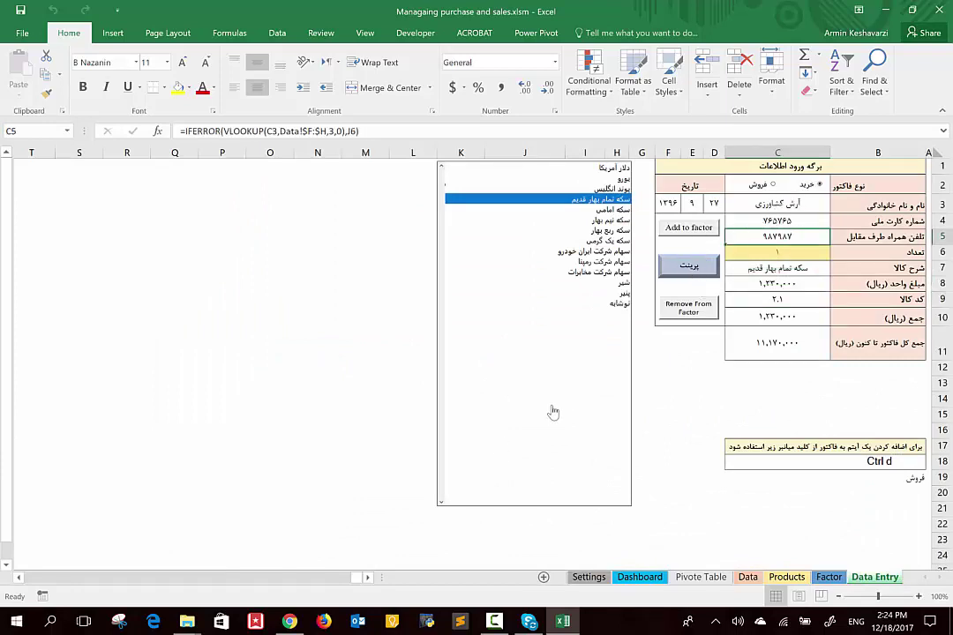
{"action": "left_click", "coordinate": [187, 621]}
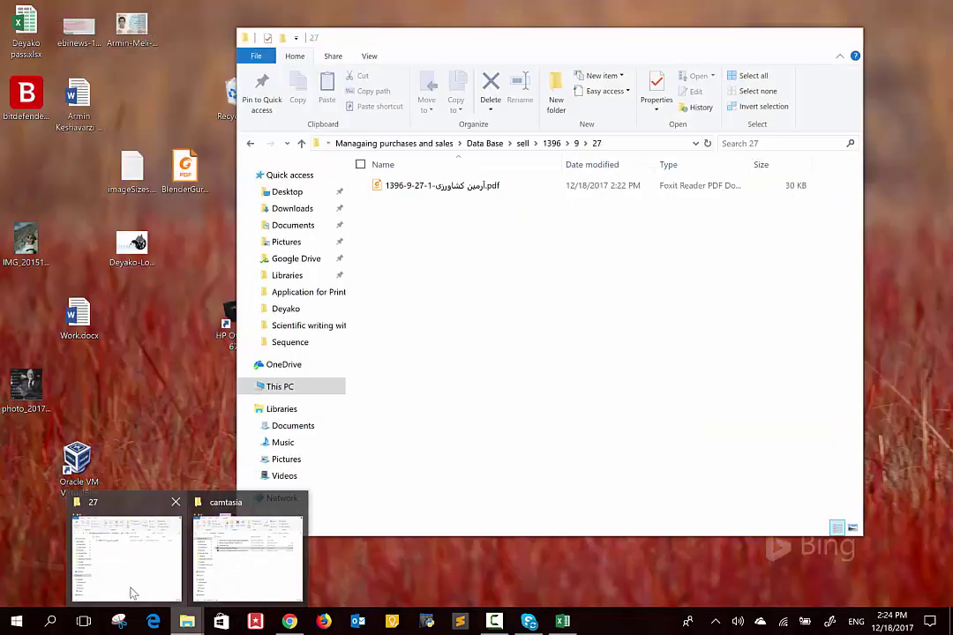
{"action": "left_click", "coordinate": [128, 587]}
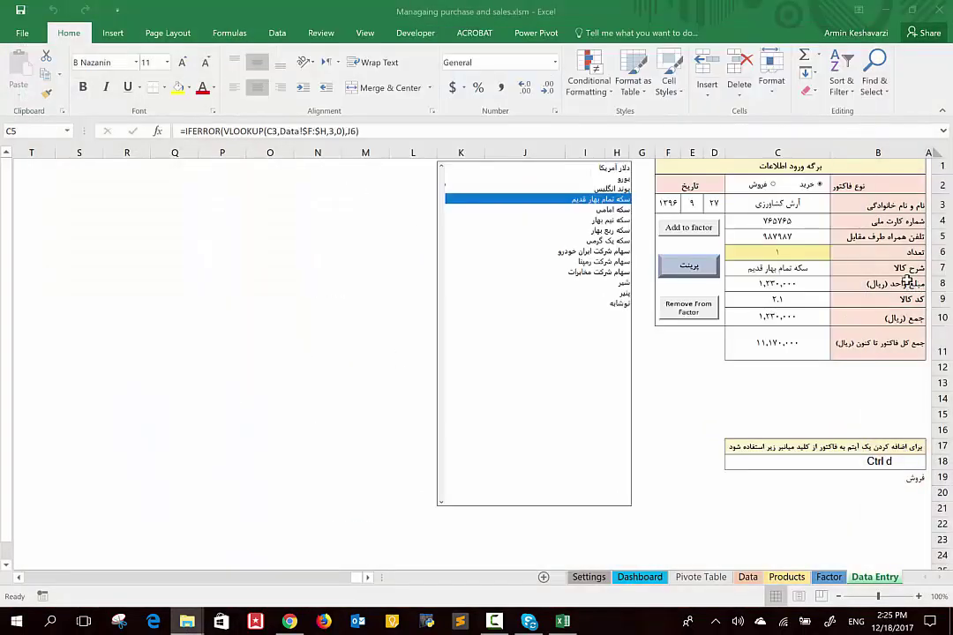
Step: Return to the workbook and print the finished purchase invoice, resetting the card and phone fields to 0
{"action": "key", "text": "alt+Tab"}
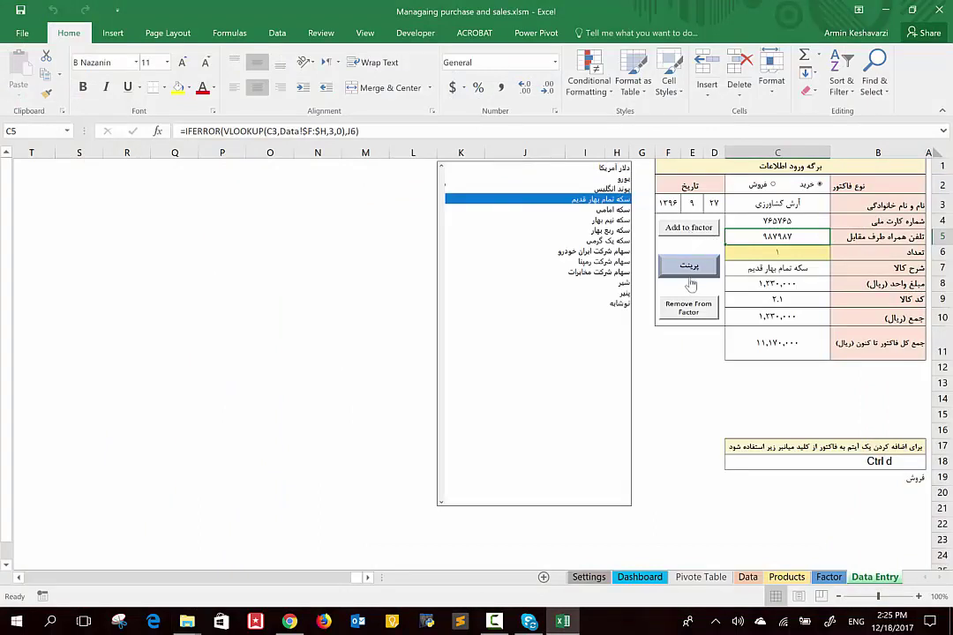
{"action": "left_click", "coordinate": [688, 266]}
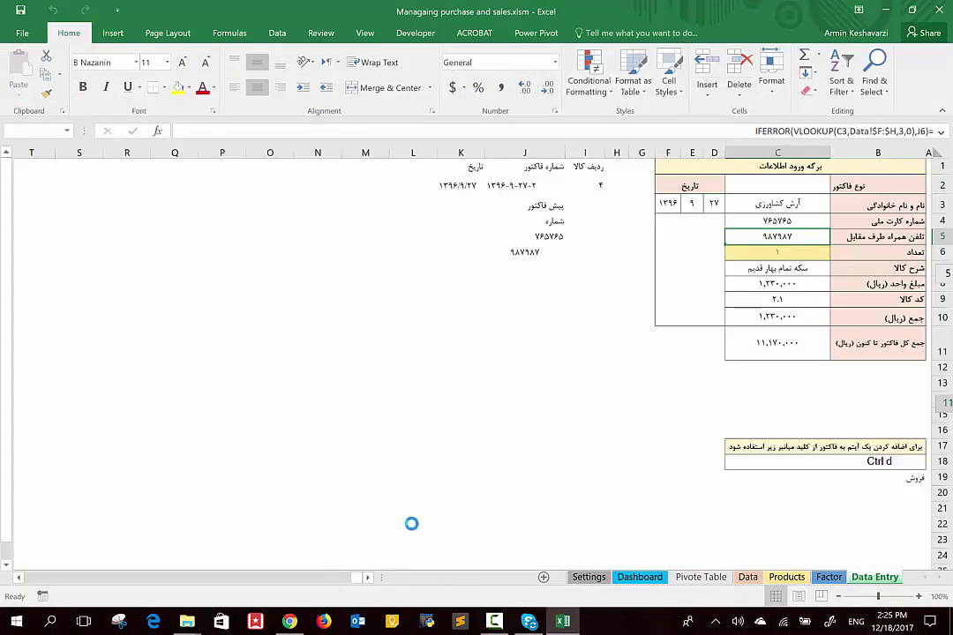
{"action": "mouse_move", "coordinate": [188, 624]}
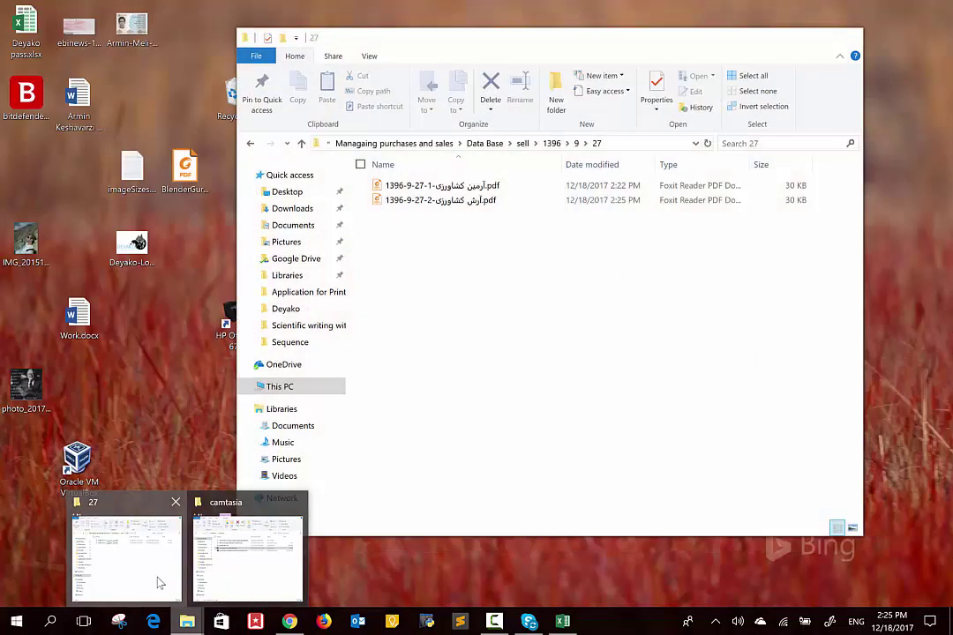
{"action": "left_click", "coordinate": [160, 580]}
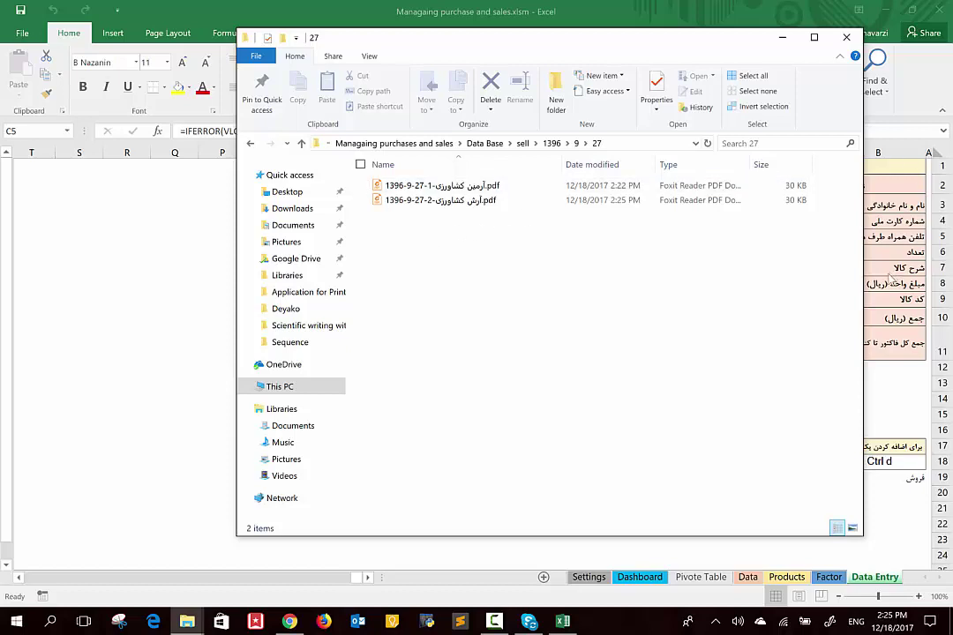
{"action": "key", "text": "alt+Tab"}
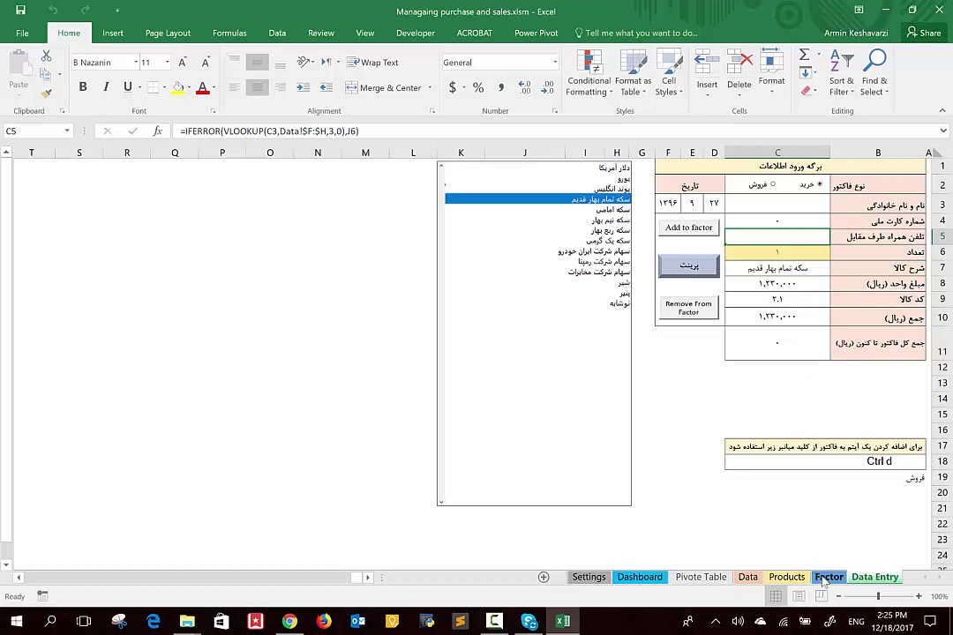
Step: Check the Factor and Products sheets, then view the new 1396-9-27-2 invoice lines on the Data sheet
{"action": "left_click", "coordinate": [828, 577]}
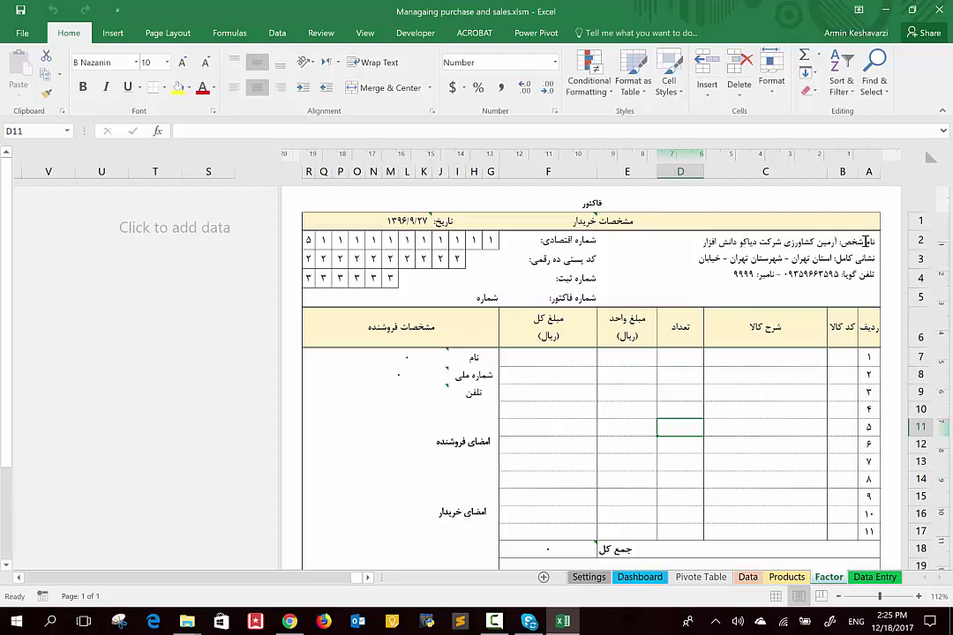
{"action": "left_click", "coordinate": [760, 258]}
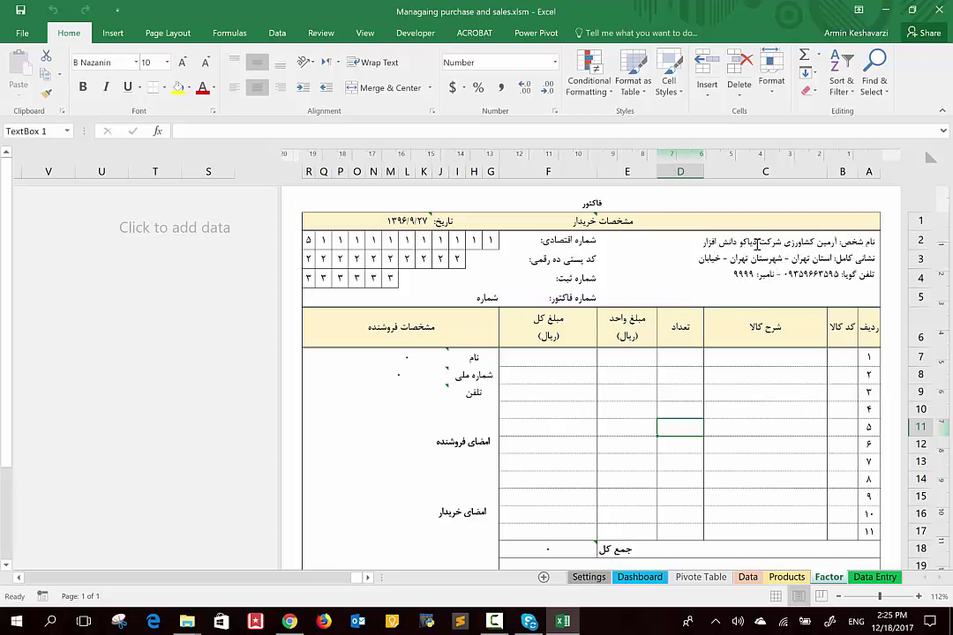
{"action": "left_click", "coordinate": [714, 373]}
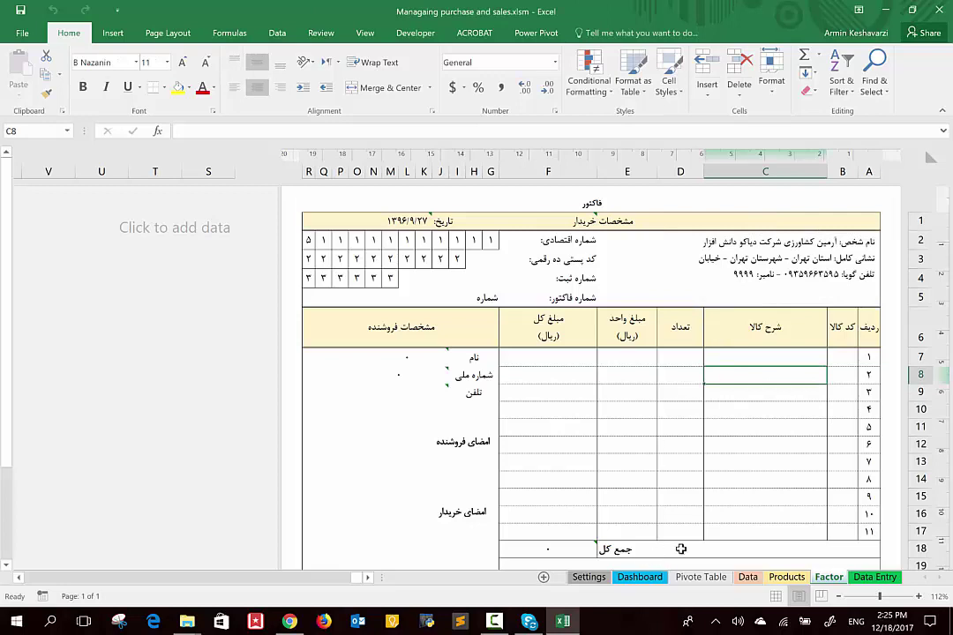
{"action": "key", "text": "ctrl+Page_Up"}
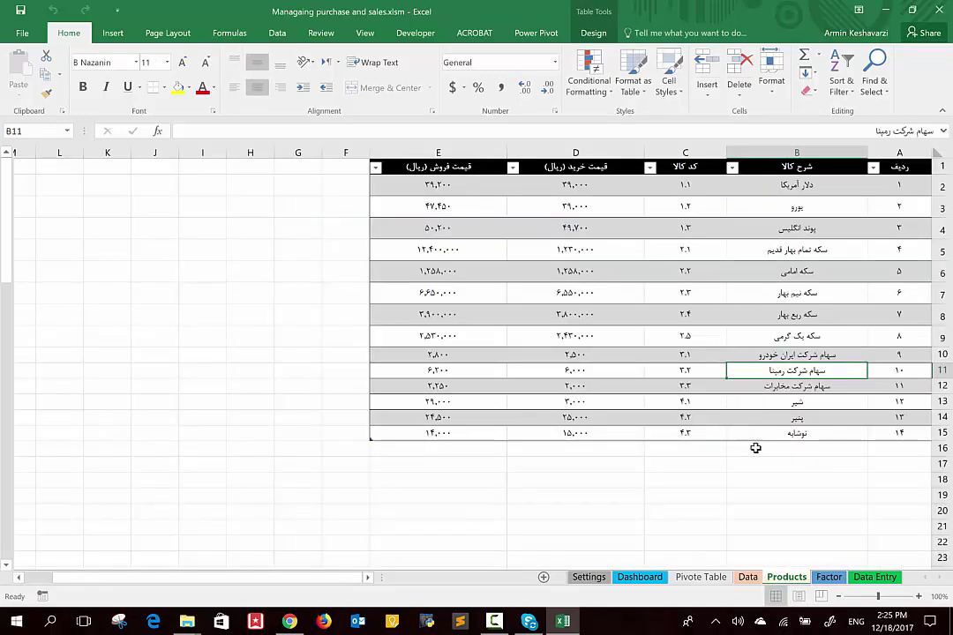
{"action": "left_click", "coordinate": [747, 577]}
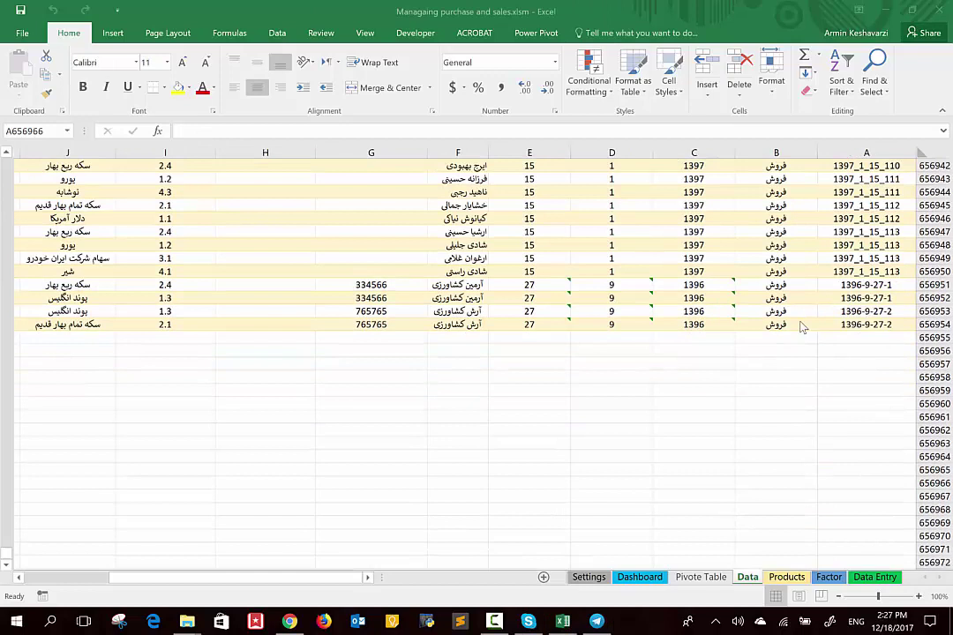
{"action": "left_click", "coordinate": [863, 285]}
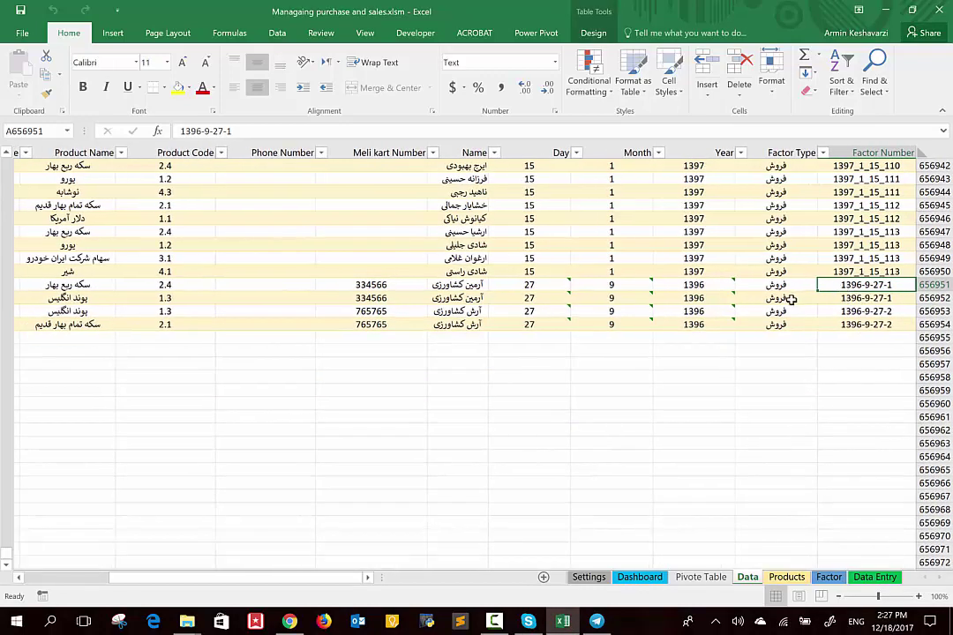
{"action": "left_click", "coordinate": [792, 299]}
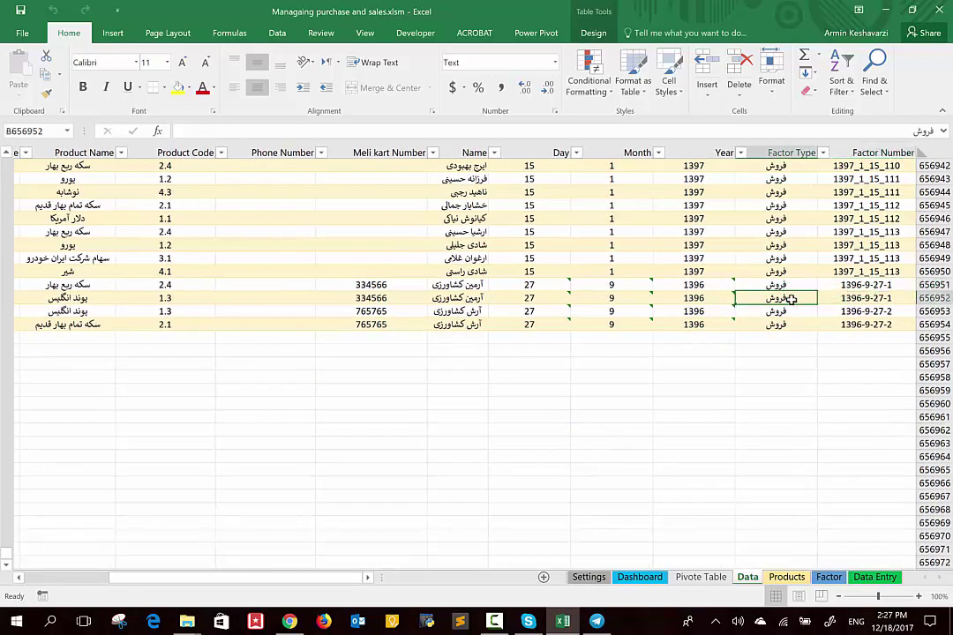
{"action": "left_click", "coordinate": [694, 287]}
{"action": "left_click", "coordinate": [618, 299]}
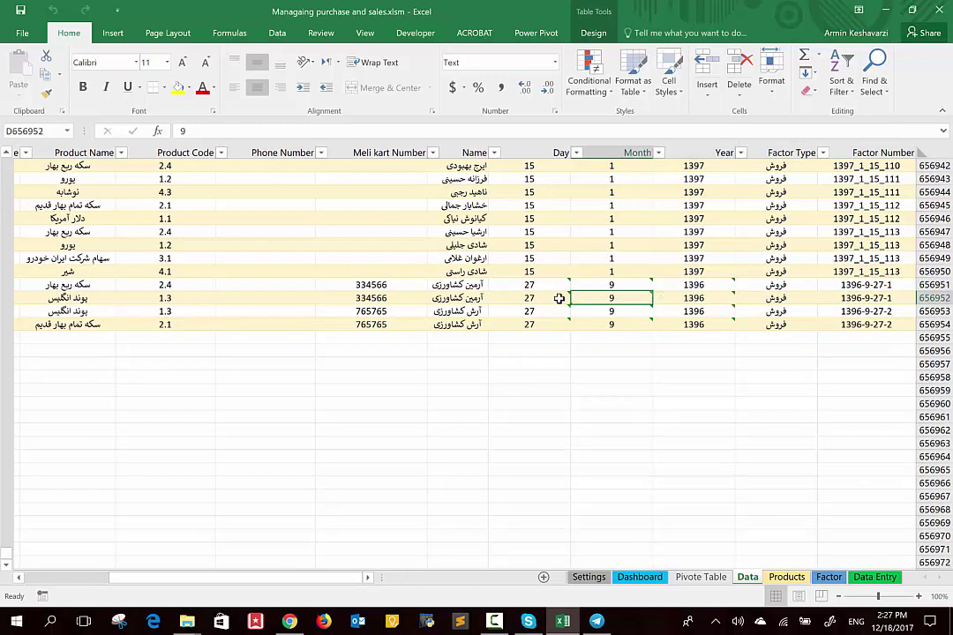
{"action": "left_click", "coordinate": [530, 299]}
{"action": "left_click", "coordinate": [448, 300]}
{"action": "scroll", "coordinate": [448, 300], "scroll_direction": "left", "scroll_amount": 3}
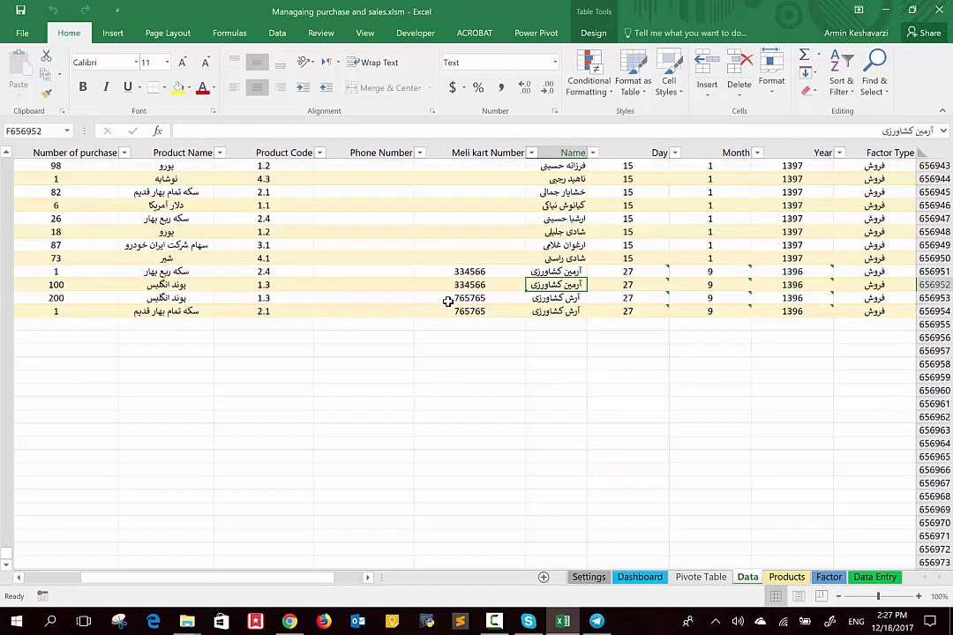
{"action": "scroll", "coordinate": [448, 301], "scroll_direction": "left", "scroll_amount": 5}
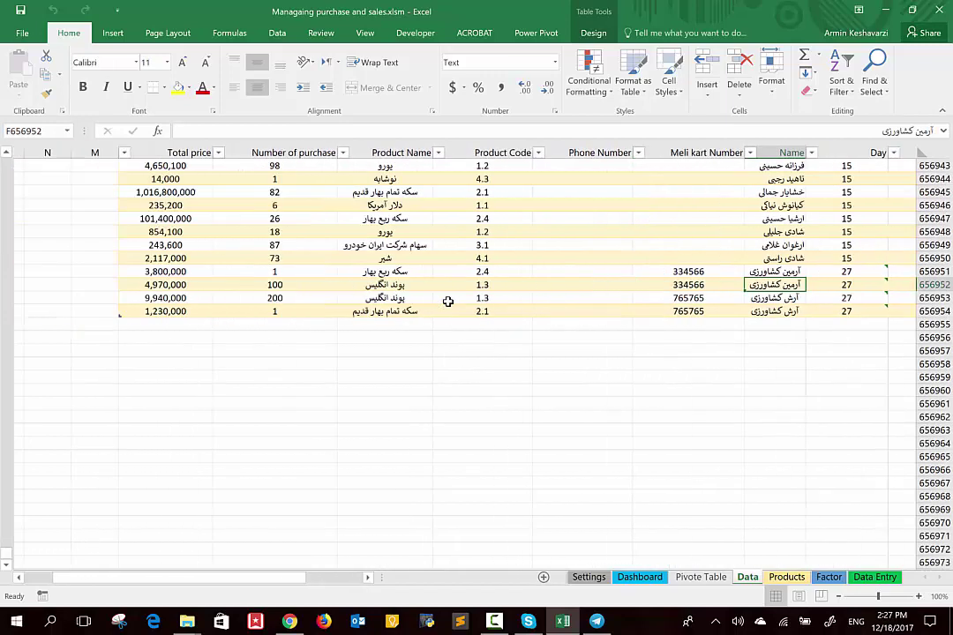
{"action": "scroll", "coordinate": [467, 294], "scroll_direction": "down", "scroll_amount": 1}
{"action": "left_click", "coordinate": [460, 258]}
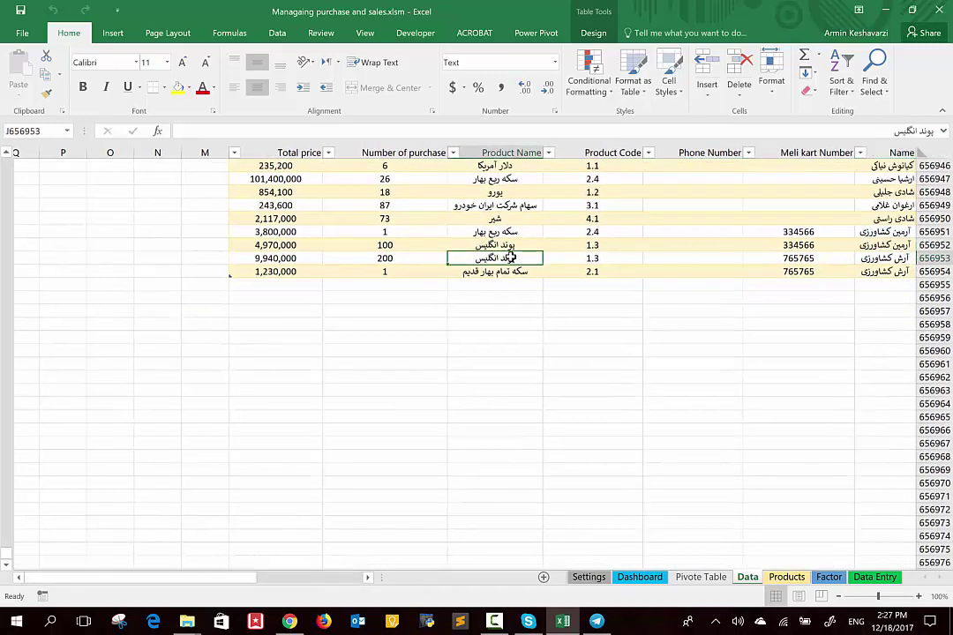
{"action": "left_click", "coordinate": [413, 256]}
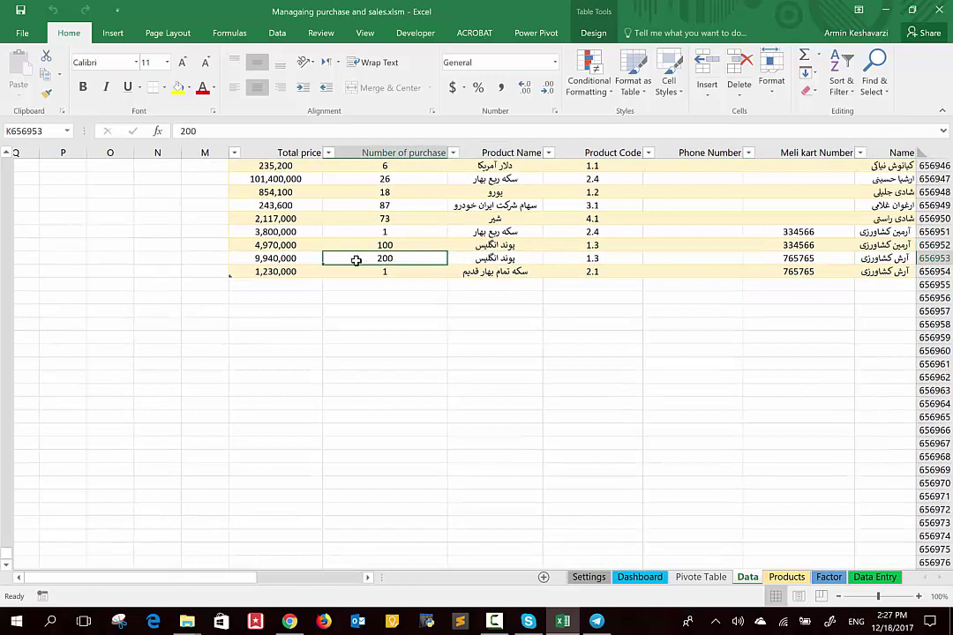
{"action": "left_click", "coordinate": [298, 258]}
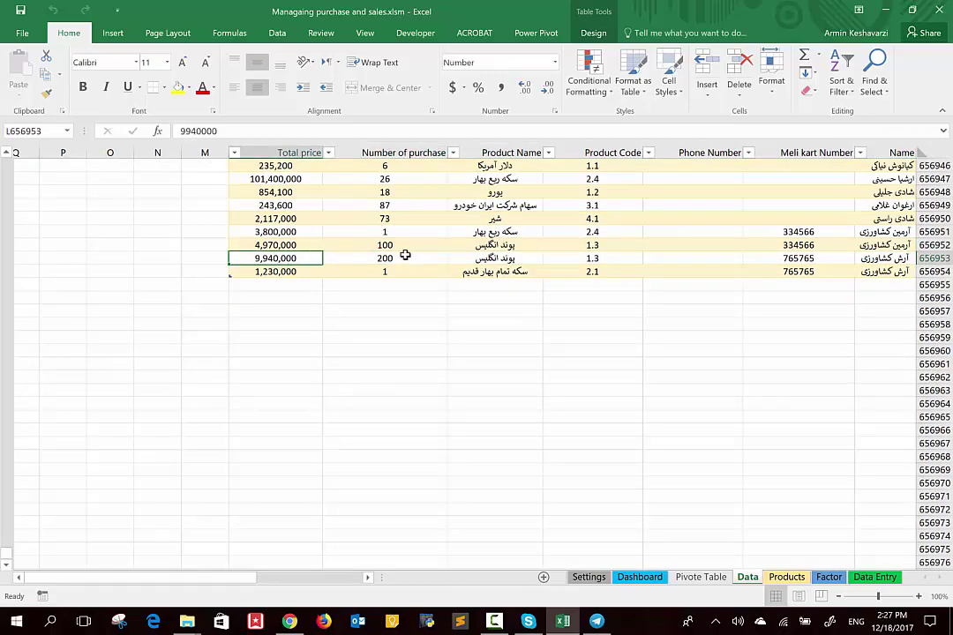
{"action": "scroll", "coordinate": [468, 263], "scroll_direction": "right", "scroll_amount": 2}
{"action": "scroll", "coordinate": [468, 263], "scroll_direction": "right", "scroll_amount": 2}
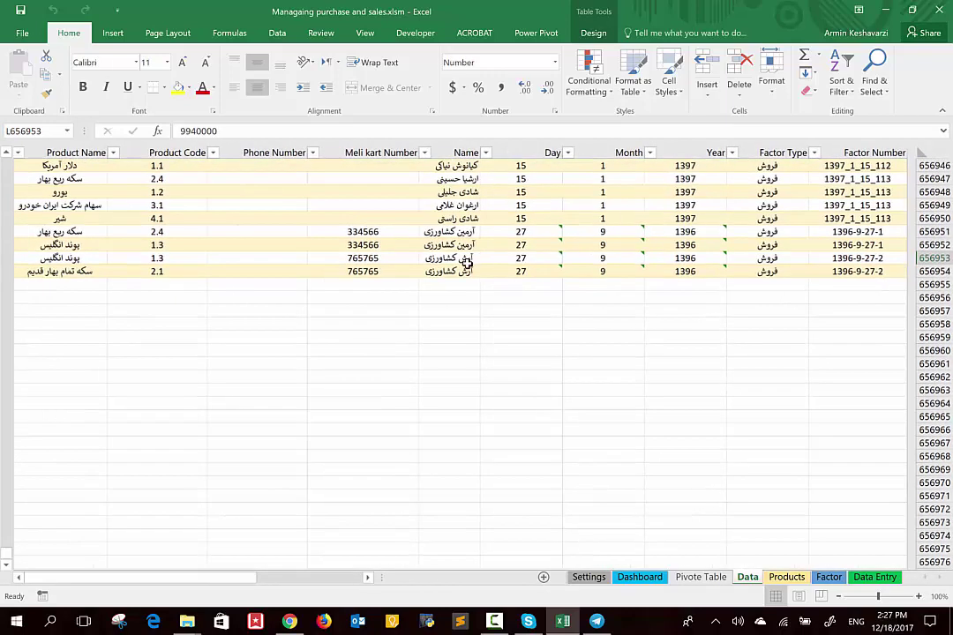
{"action": "scroll", "coordinate": [468, 262], "scroll_direction": "up", "scroll_amount": 10}
{"action": "scroll", "coordinate": [468, 263], "scroll_direction": "down", "scroll_amount": 10}
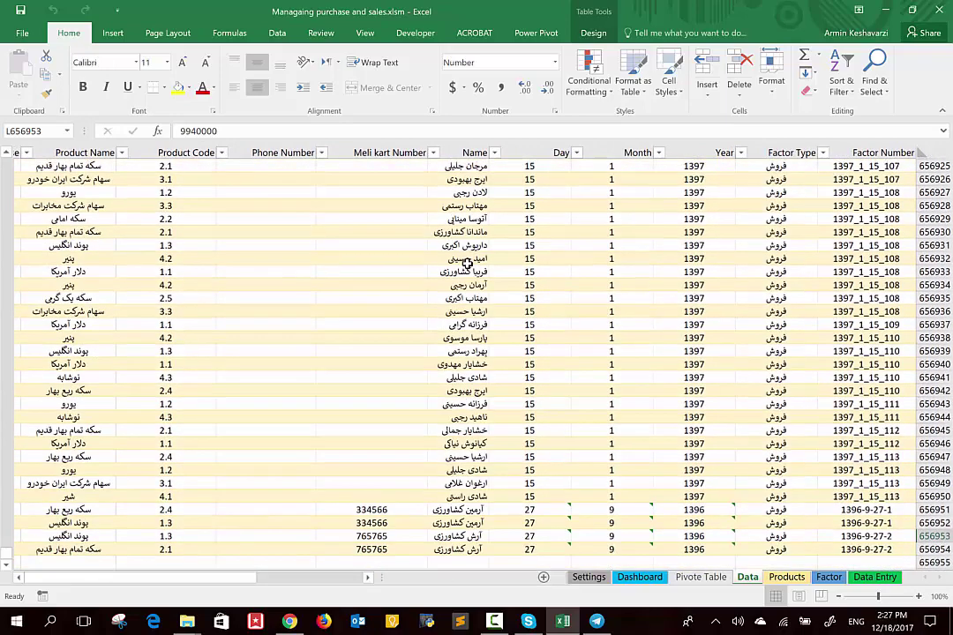
{"action": "scroll", "coordinate": [468, 263], "scroll_direction": "down", "scroll_amount": 10}
{"action": "scroll", "coordinate": [468, 263], "scroll_direction": "up", "scroll_amount": 5}
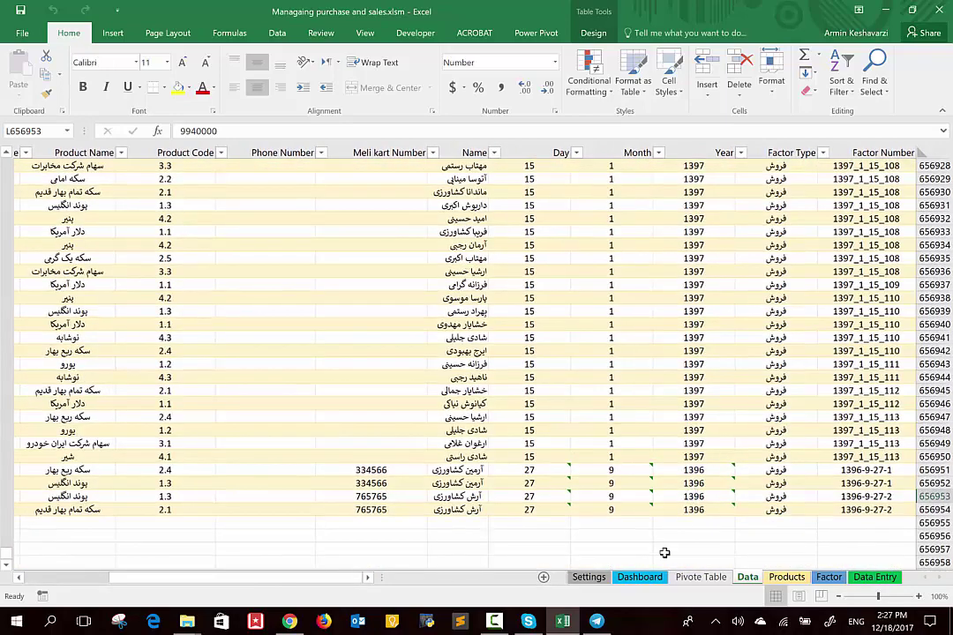
Step: Open the Dashboard, inspect the top-five products chart, and filter the Year slicer to 1394
{"action": "left_click", "coordinate": [640, 577]}
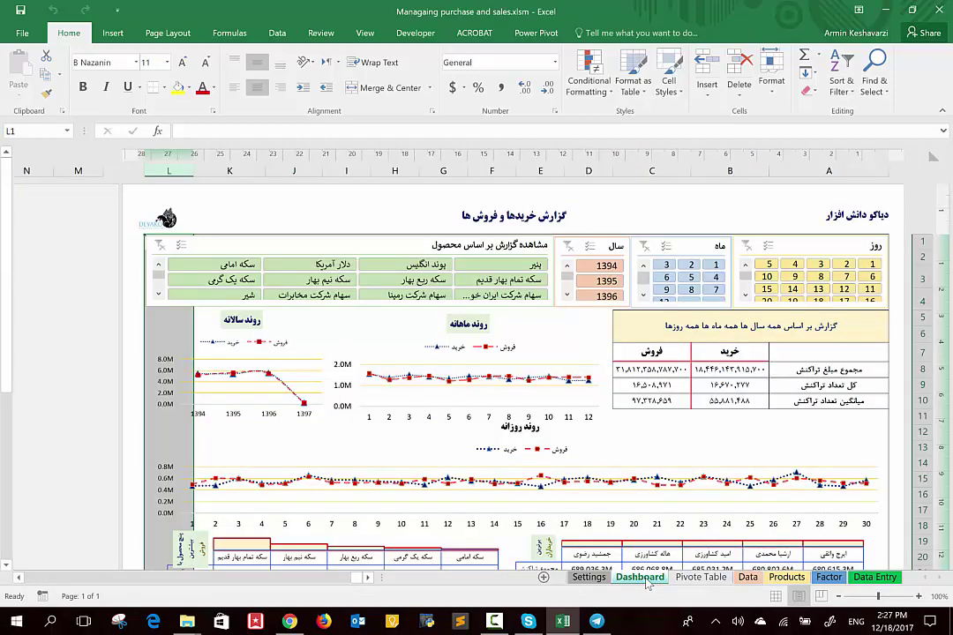
{"action": "scroll", "coordinate": [589, 395], "scroll_direction": "down", "scroll_amount": 4}
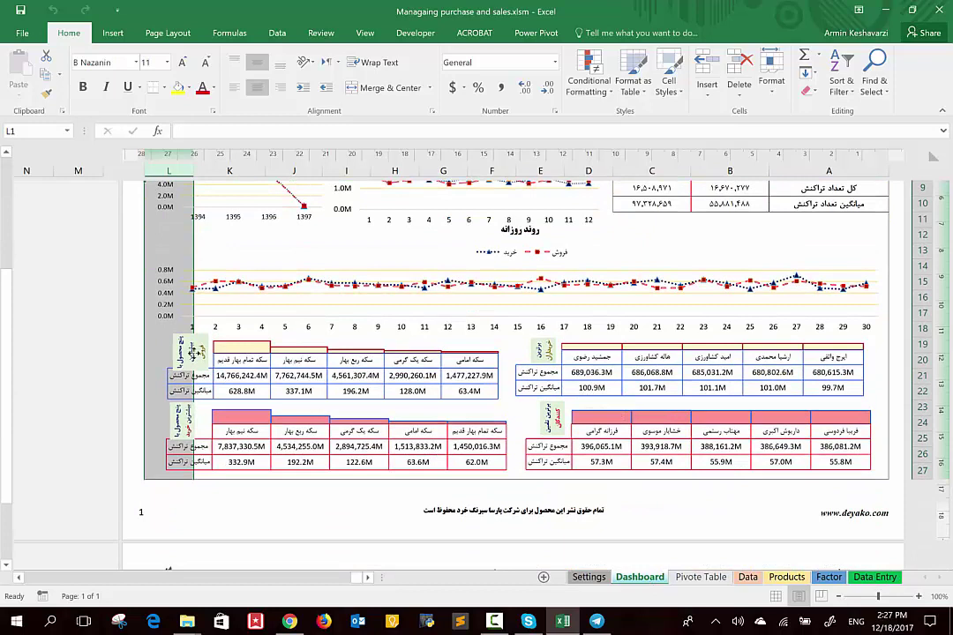
{"action": "left_click", "coordinate": [193, 352]}
{"action": "left_click", "coordinate": [207, 356]}
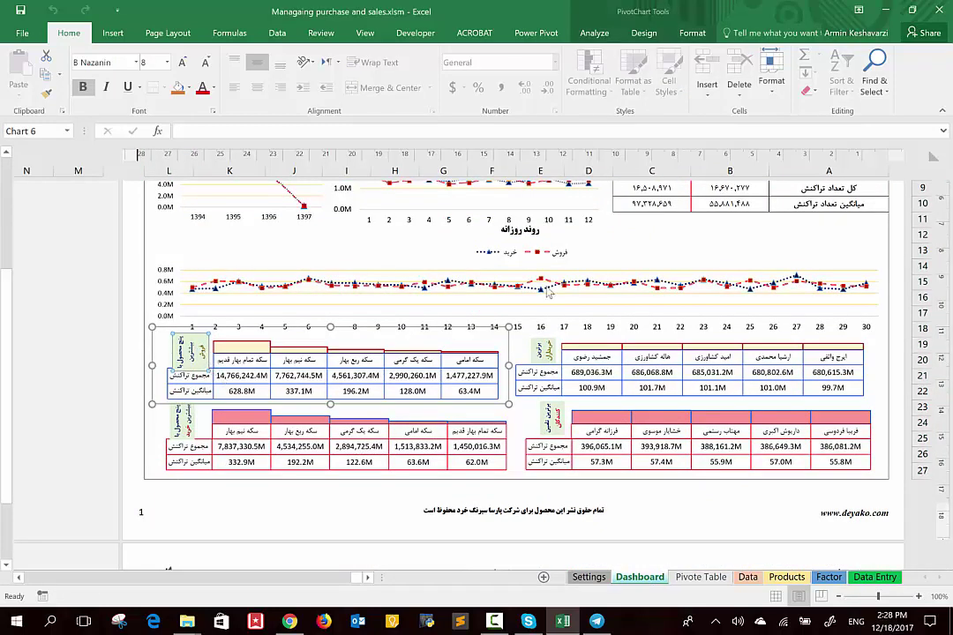
{"action": "scroll", "coordinate": [547, 293], "scroll_direction": "up", "scroll_amount": 3}
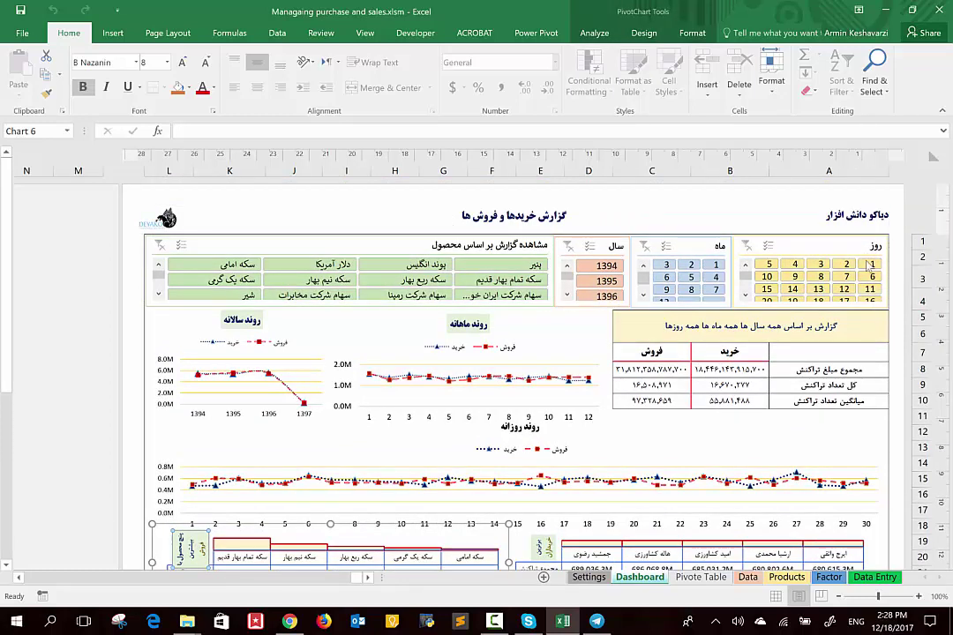
{"action": "left_click", "coordinate": [607, 267]}
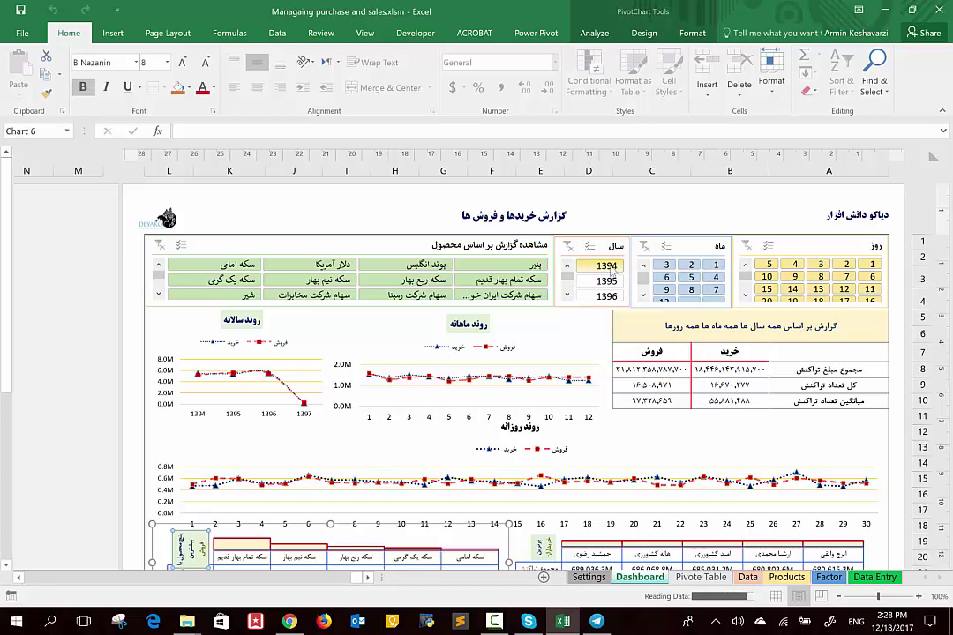
Step: Filter the Dashboard to month 1 and day 1 of 1394
{"action": "left_click", "coordinate": [718, 251]}
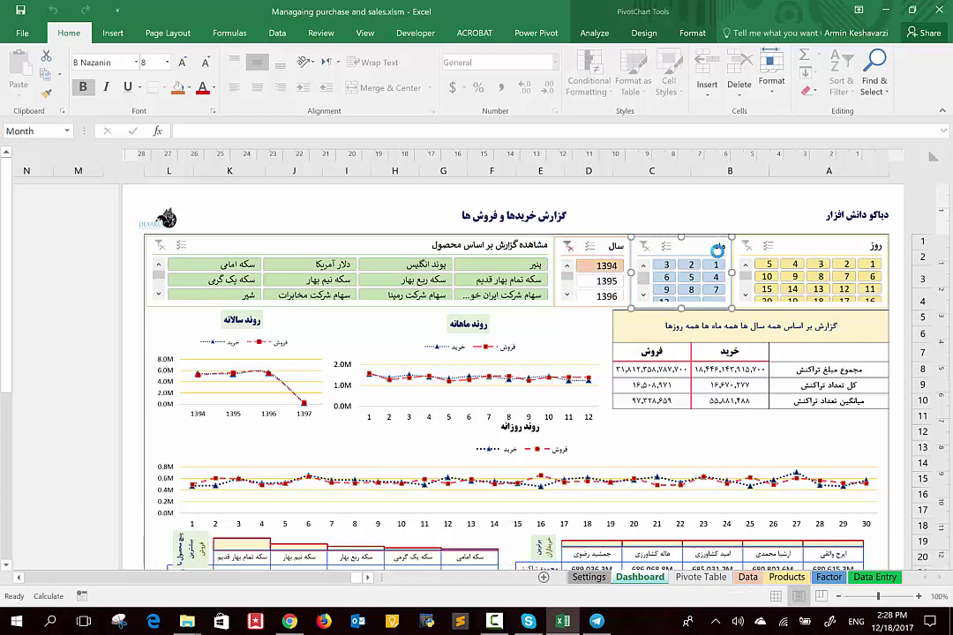
{"action": "left_click", "coordinate": [716, 265]}
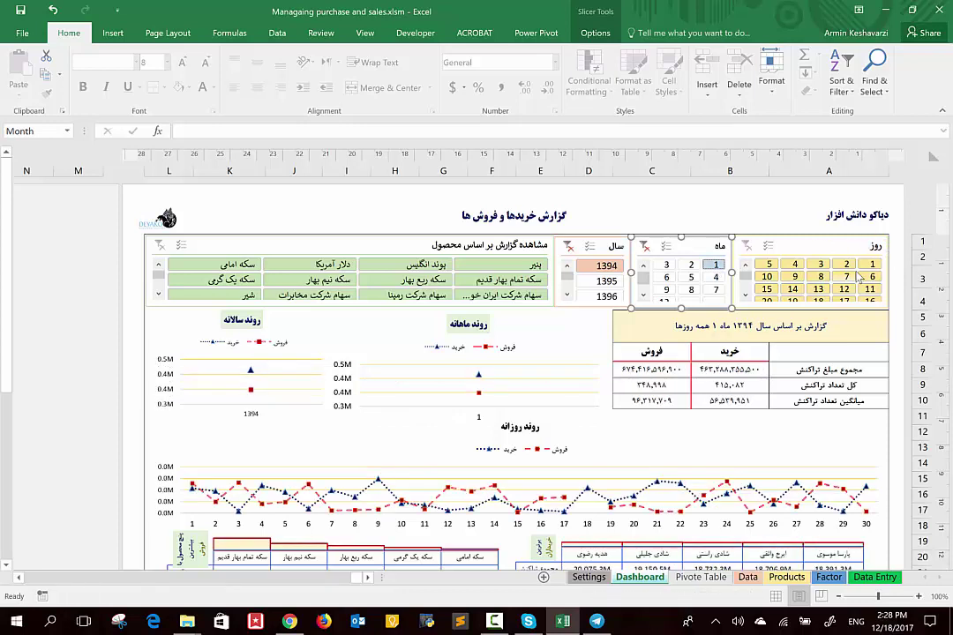
{"action": "left_click", "coordinate": [567, 294]}
{"action": "left_click", "coordinate": [567, 294]}
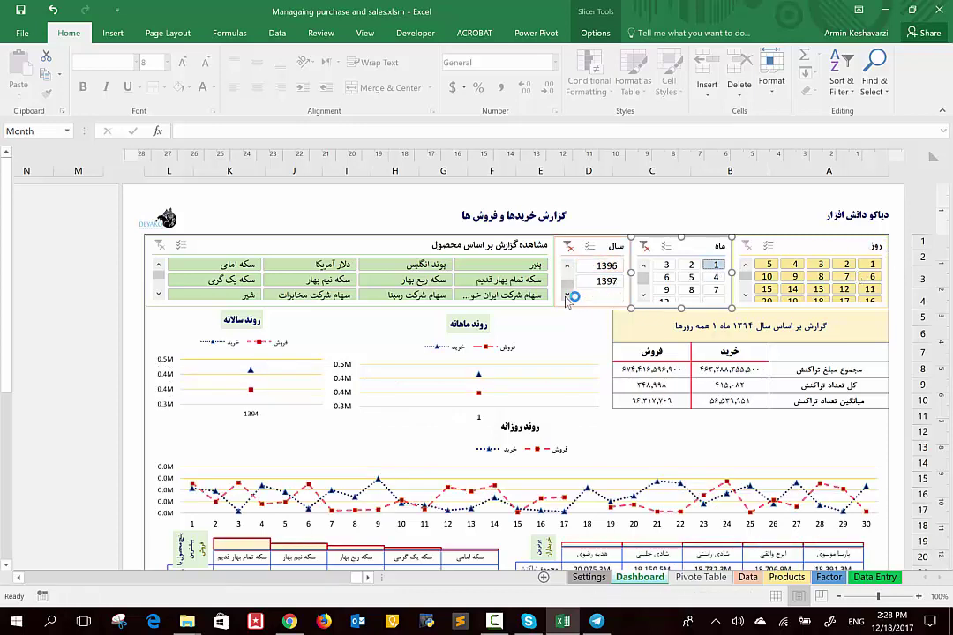
{"action": "left_click", "coordinate": [567, 267]}
{"action": "left_click", "coordinate": [567, 267]}
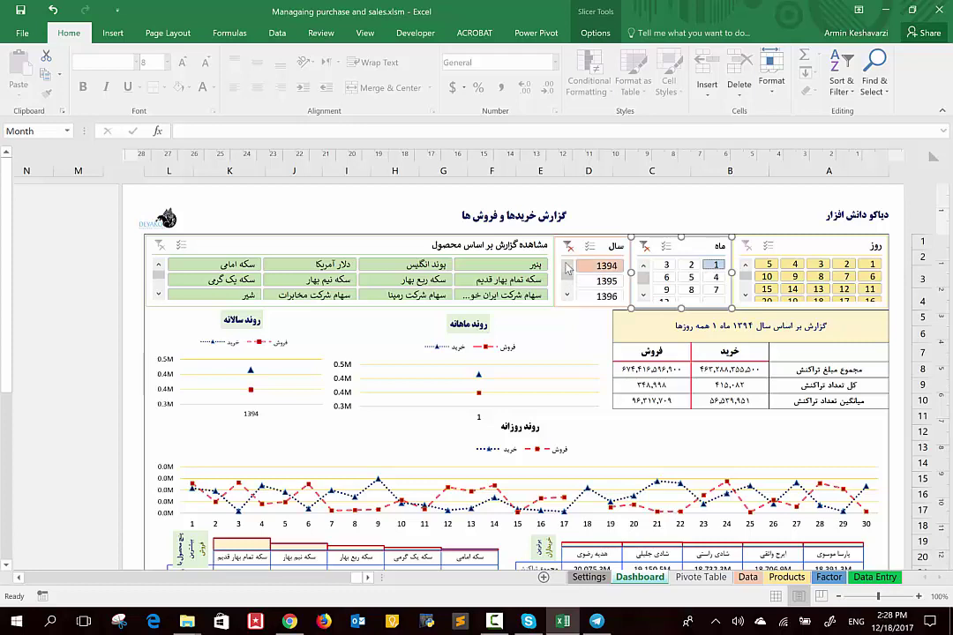
{"action": "left_click", "coordinate": [867, 269]}
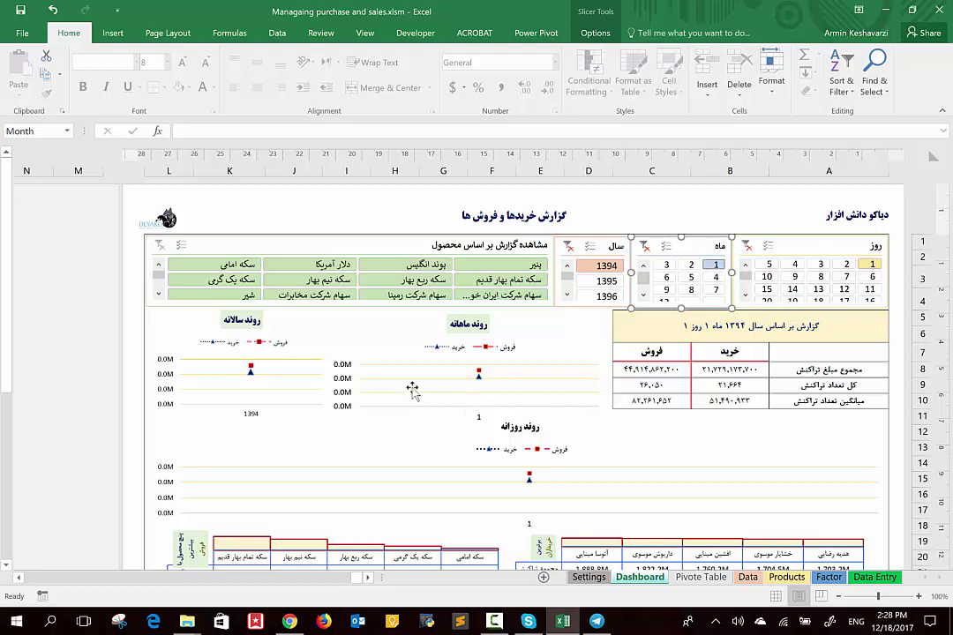
Step: Review the yearly chart and B8 purchase total formula, then open the monthly chart's value-axis formatting (0–30000)
{"action": "left_click", "coordinate": [349, 378]}
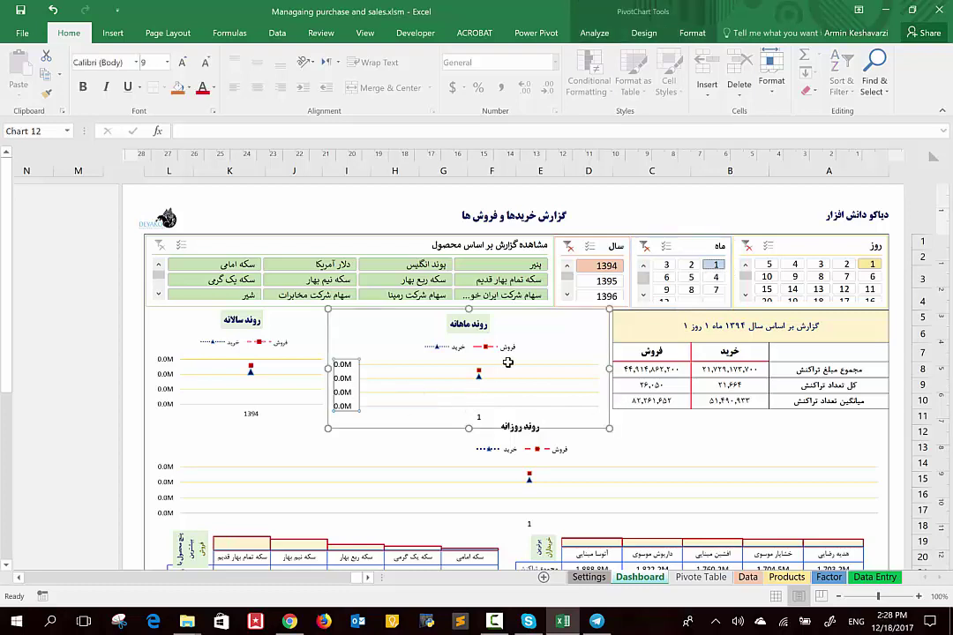
{"action": "left_click", "coordinate": [176, 373]}
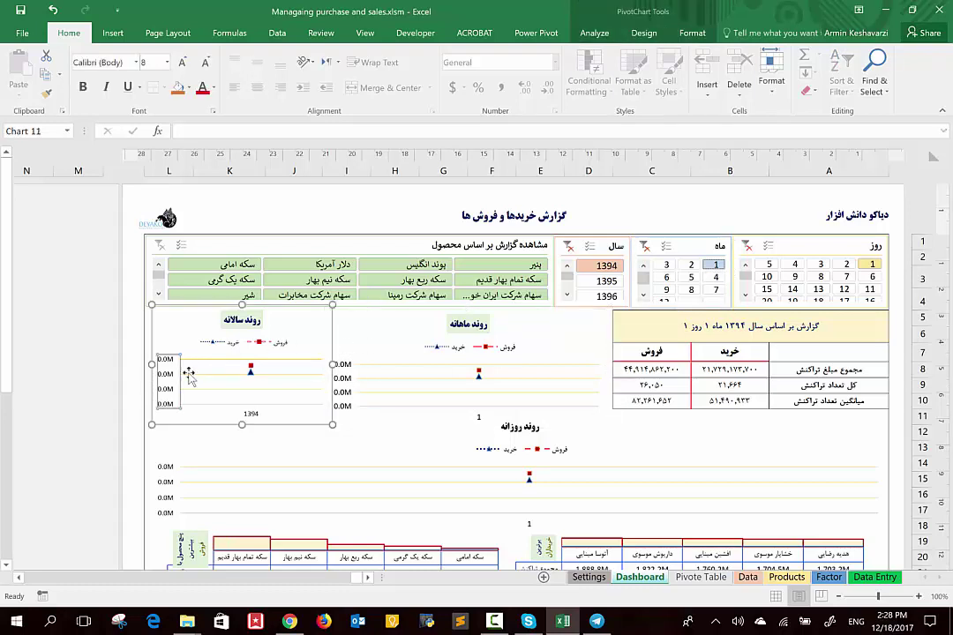
{"action": "left_click", "coordinate": [250, 371]}
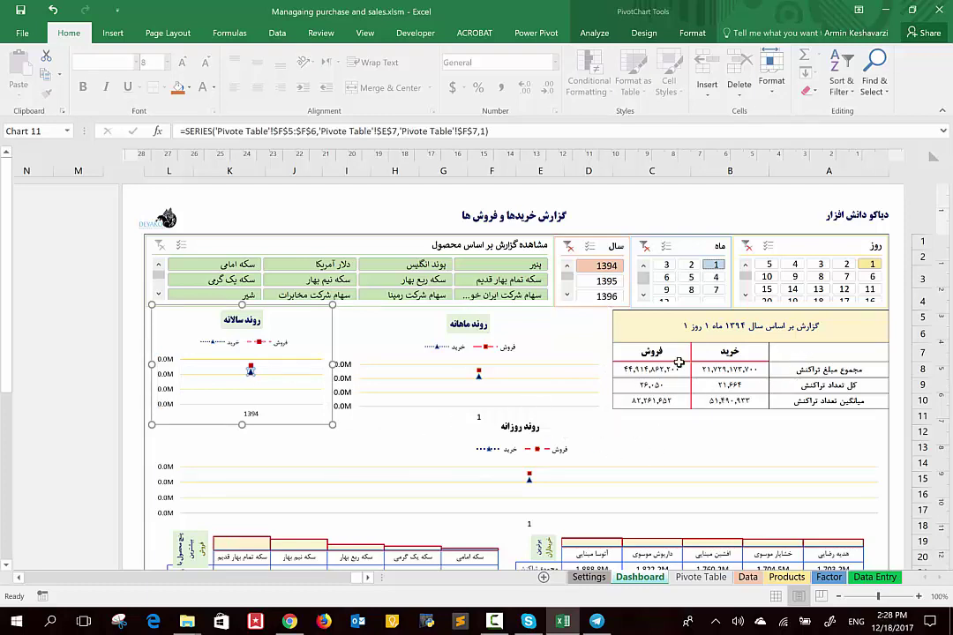
{"action": "left_click", "coordinate": [771, 388]}
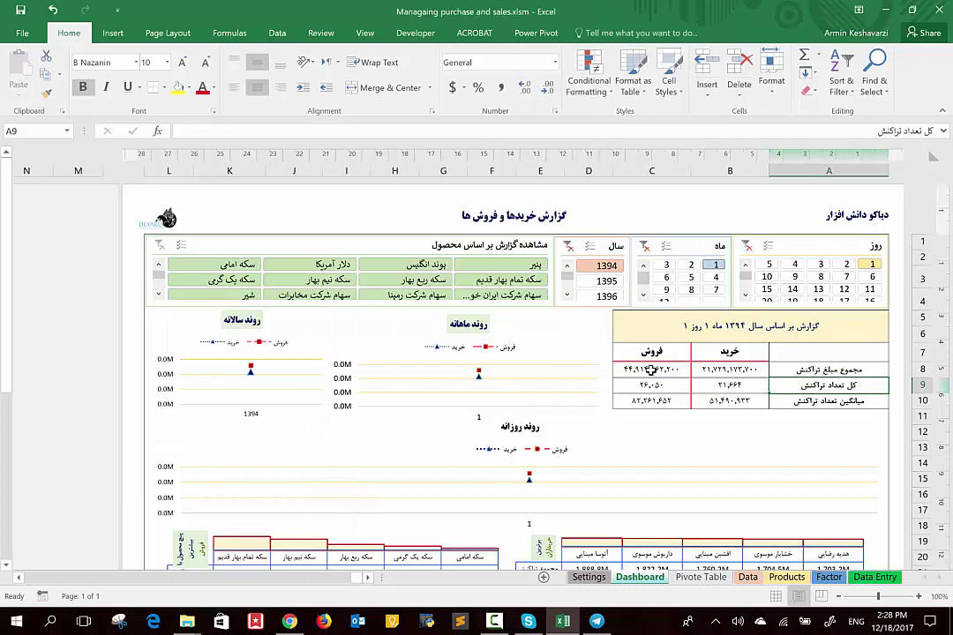
{"action": "left_click", "coordinate": [732, 372]}
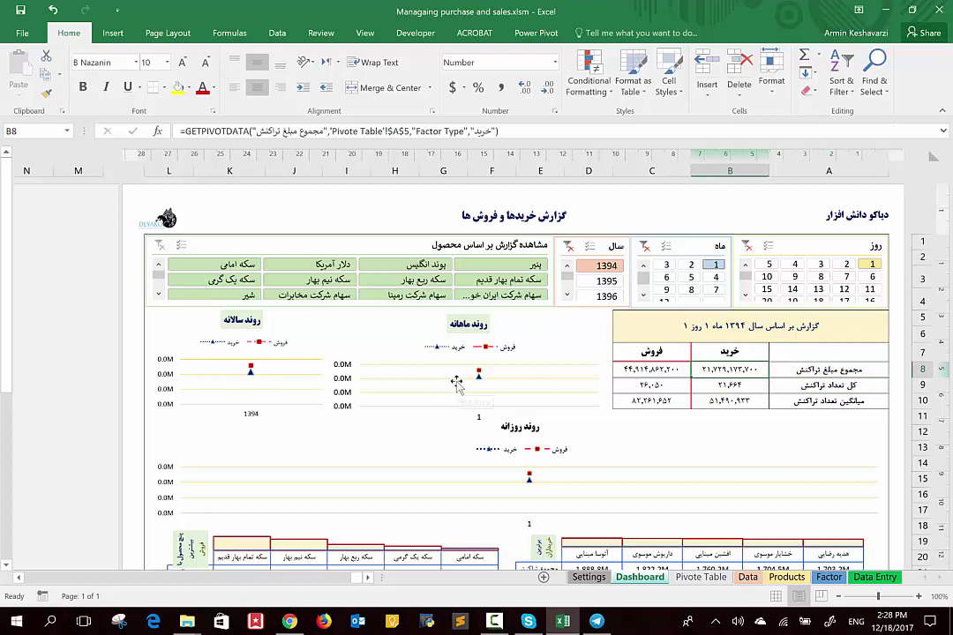
{"action": "double_click", "coordinate": [346, 386]}
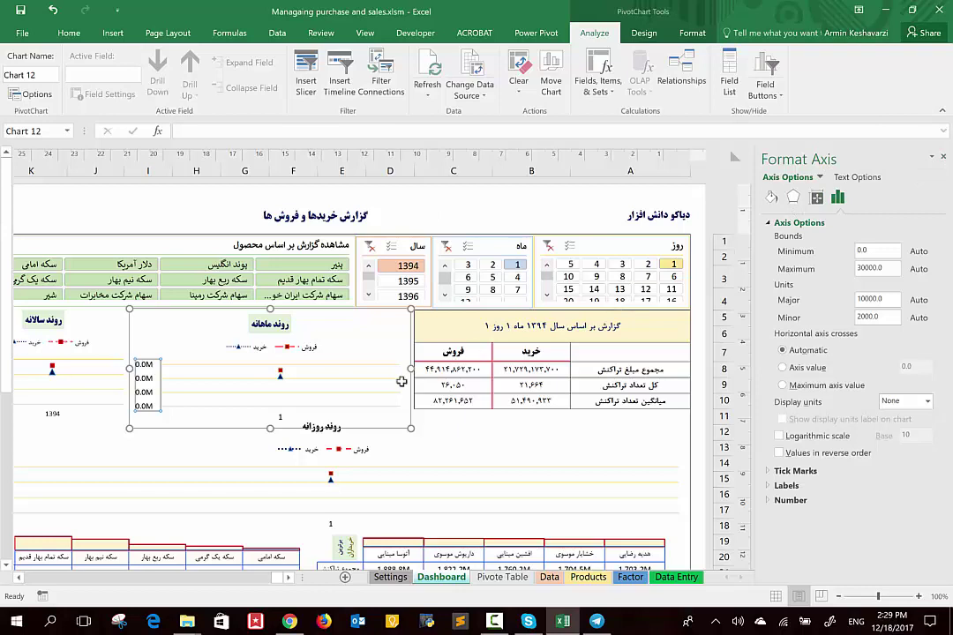
Step: Close the Format Axis pane and review the purchase count and average purchase formulas
{"action": "left_click", "coordinate": [943, 157]}
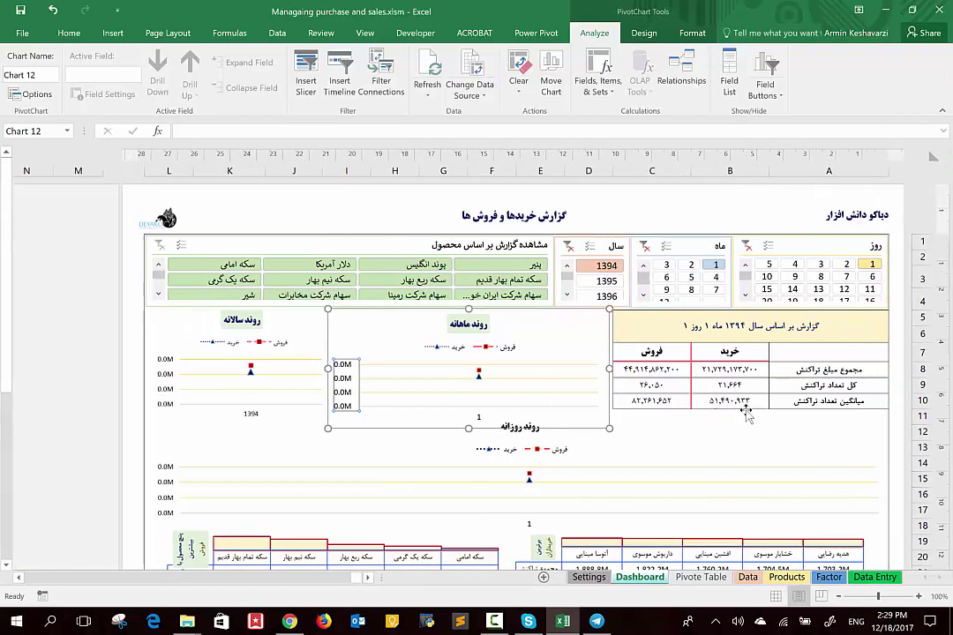
{"action": "left_click", "coordinate": [732, 386]}
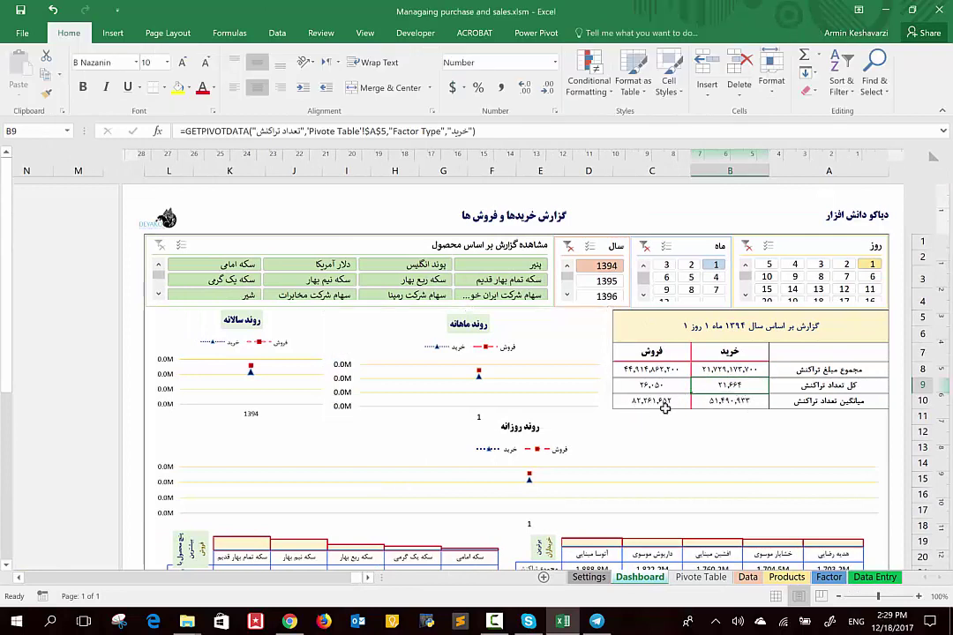
{"action": "scroll", "coordinate": [761, 410], "scroll_direction": "down", "scroll_amount": 1}
{"action": "scroll", "coordinate": [741, 385], "scroll_direction": "up", "scroll_amount": 1}
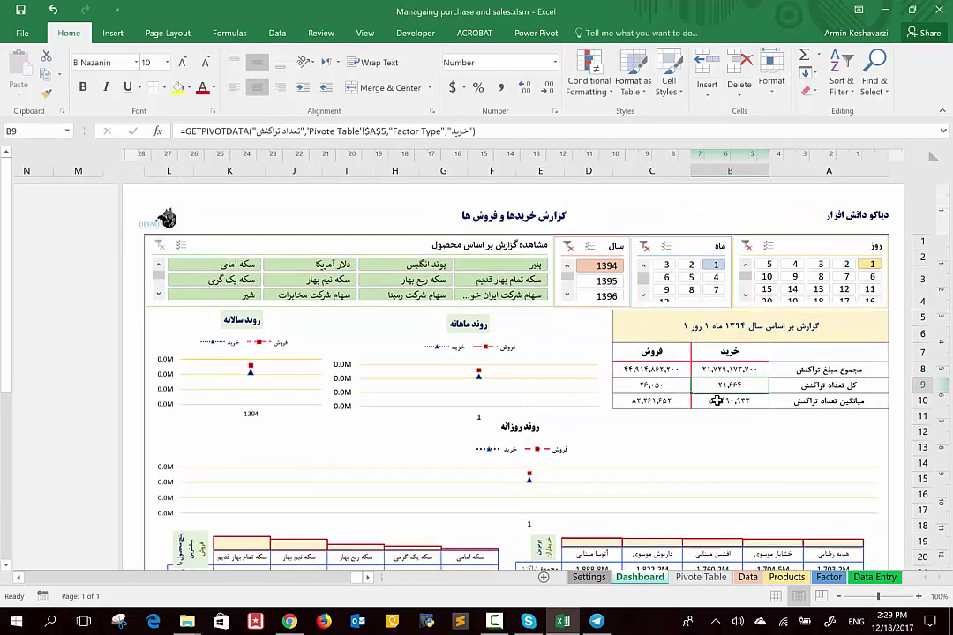
{"action": "left_click", "coordinate": [728, 400]}
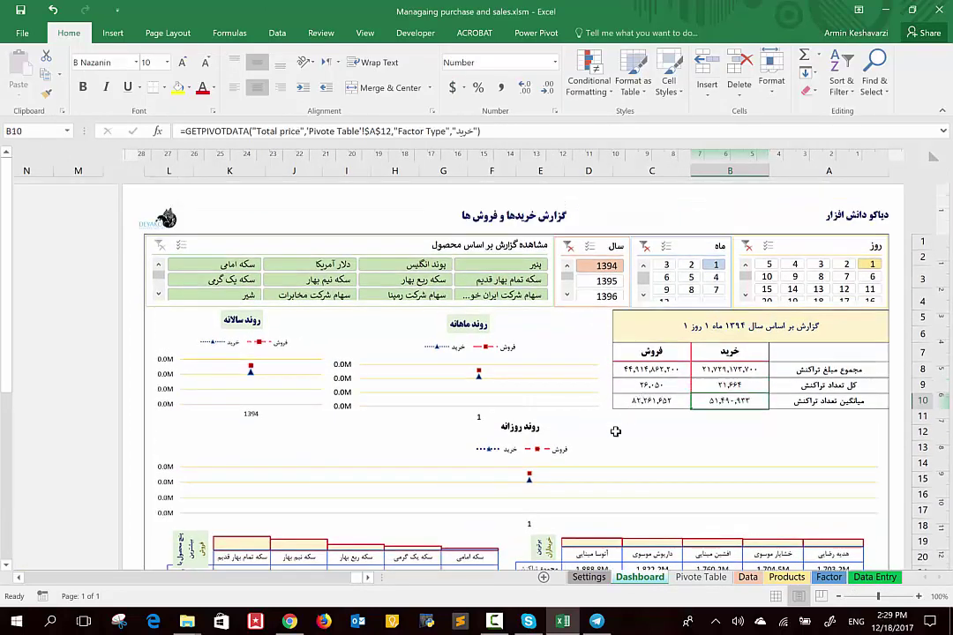
{"action": "scroll", "coordinate": [615, 431], "scroll_direction": "down", "scroll_amount": 4}
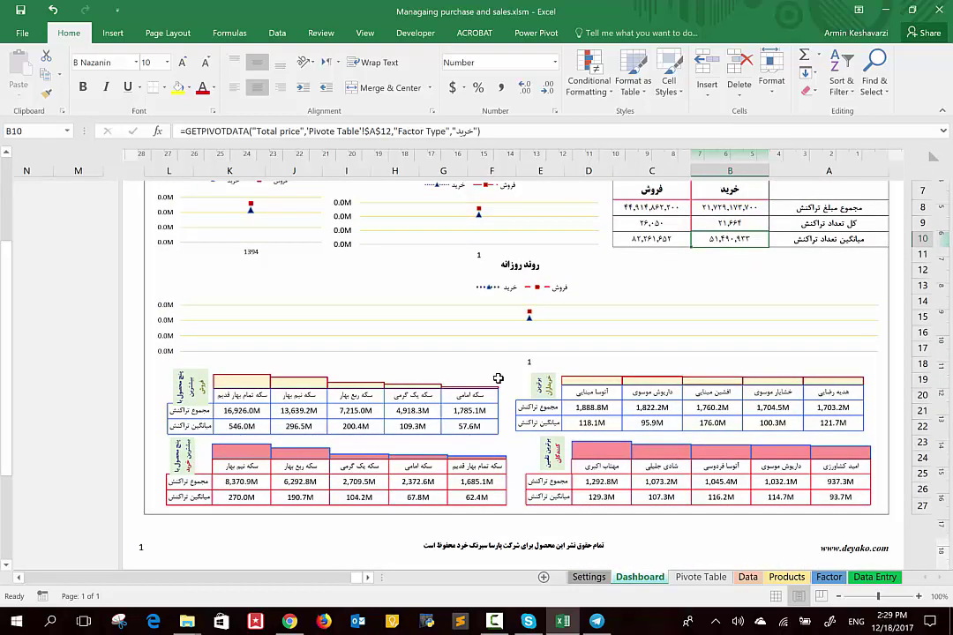
{"action": "scroll", "coordinate": [498, 378], "scroll_direction": "up", "scroll_amount": 4}
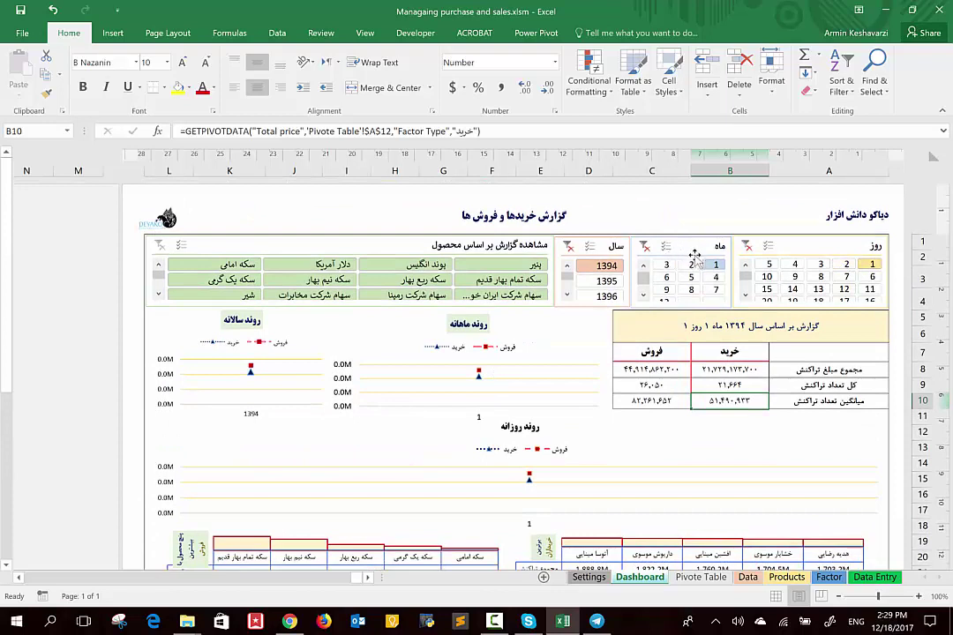
Step: Clear the day slicer so month 1 of 1394 covers days 1–30
{"action": "left_click", "coordinate": [746, 247]}
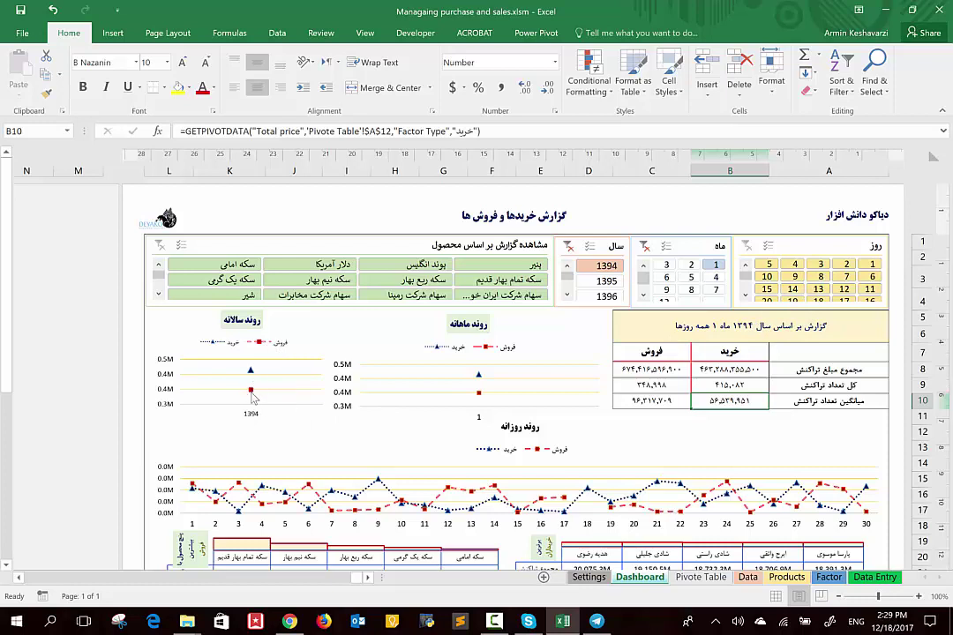
{"action": "mouse_move", "coordinate": [252, 397]}
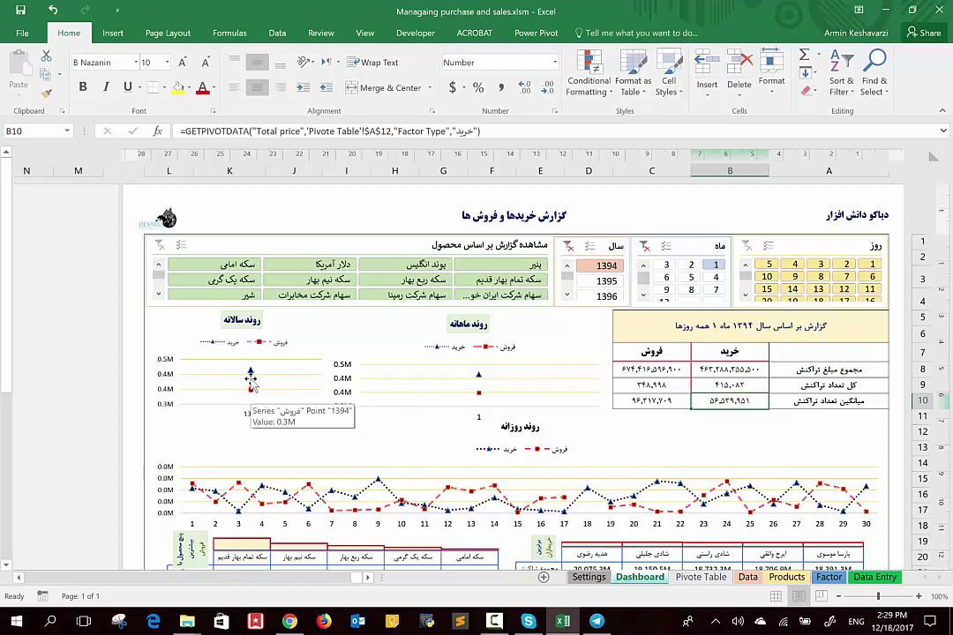
{"action": "mouse_move", "coordinate": [250, 373]}
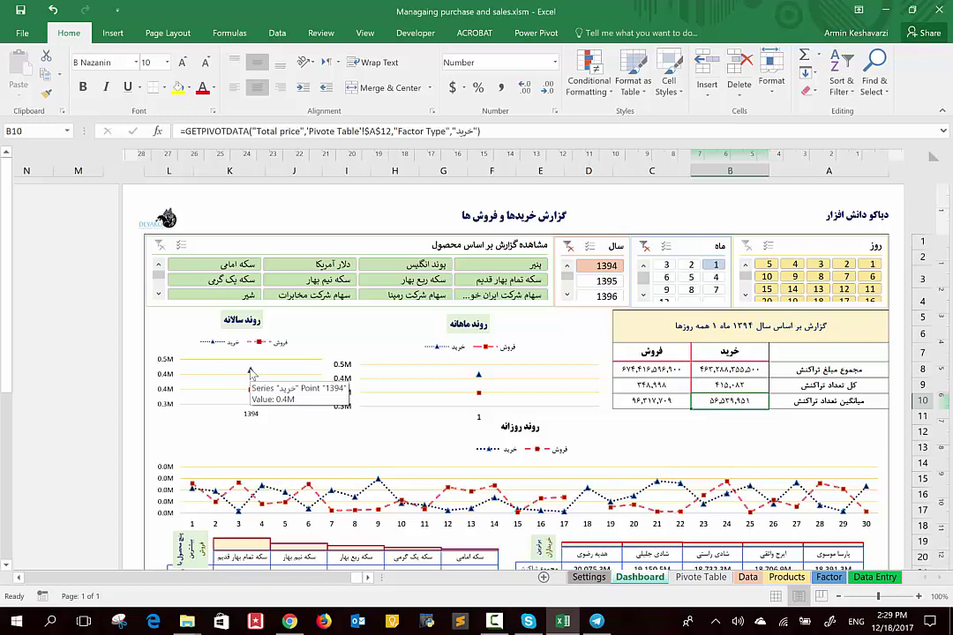
{"action": "left_click", "coordinate": [740, 368]}
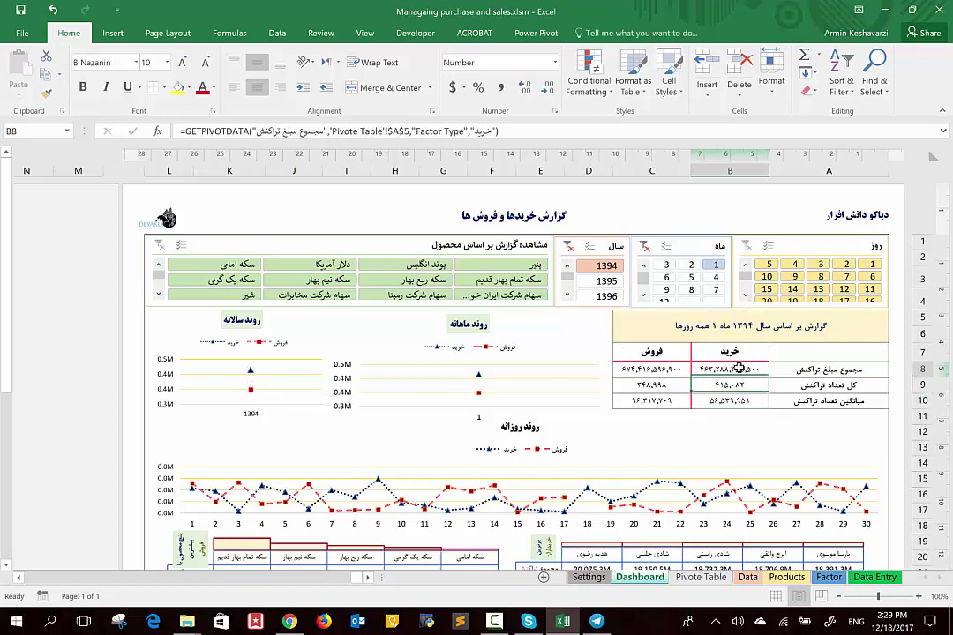
{"action": "left_click", "coordinate": [651, 371]}
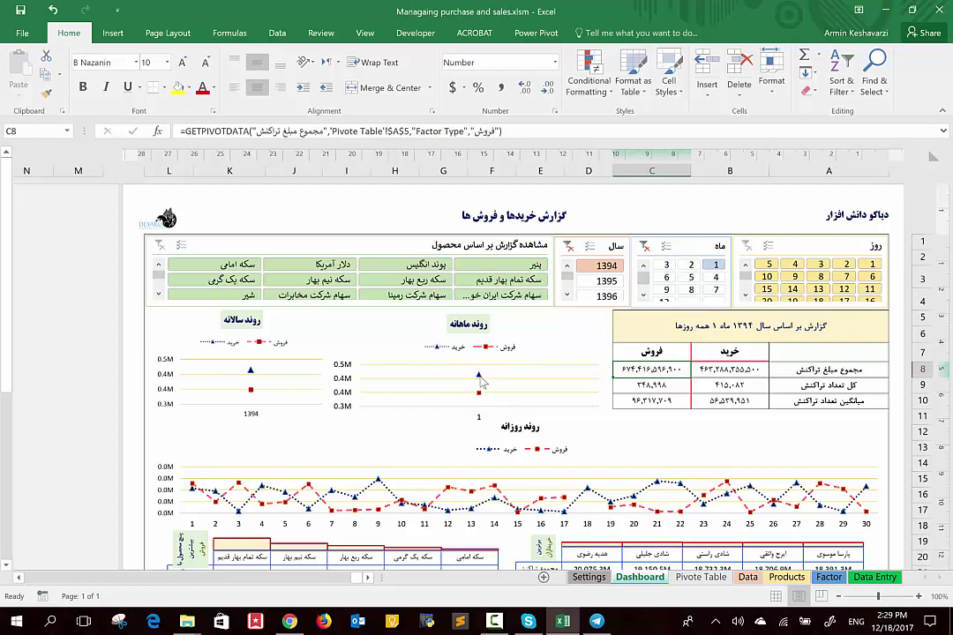
{"action": "scroll", "coordinate": [406, 418], "scroll_direction": "down", "scroll_amount": 1}
{"action": "scroll", "coordinate": [406, 417], "scroll_direction": "down", "scroll_amount": 2}
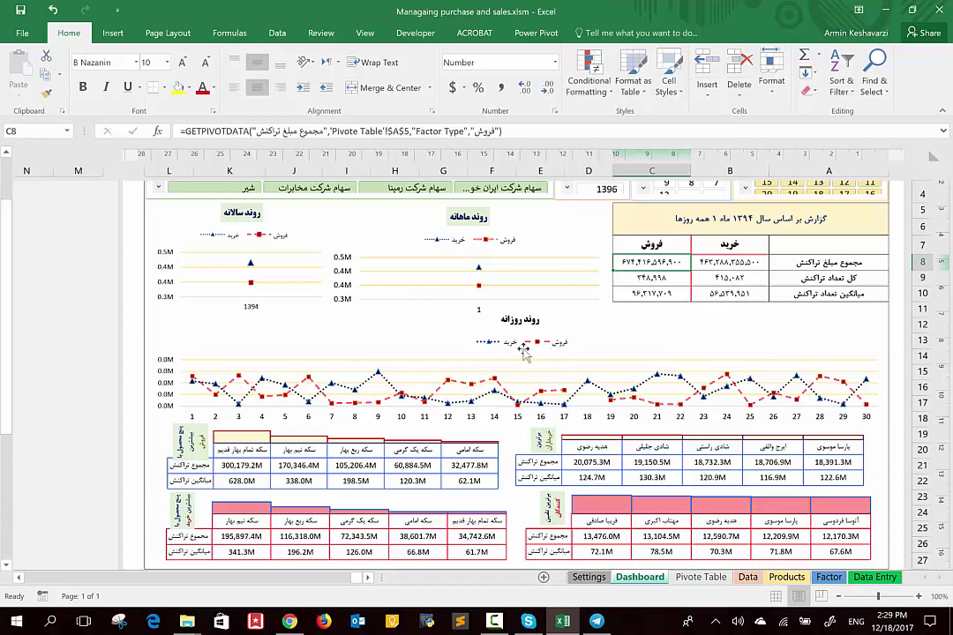
{"action": "scroll", "coordinate": [412, 424], "scroll_direction": "down", "scroll_amount": 1}
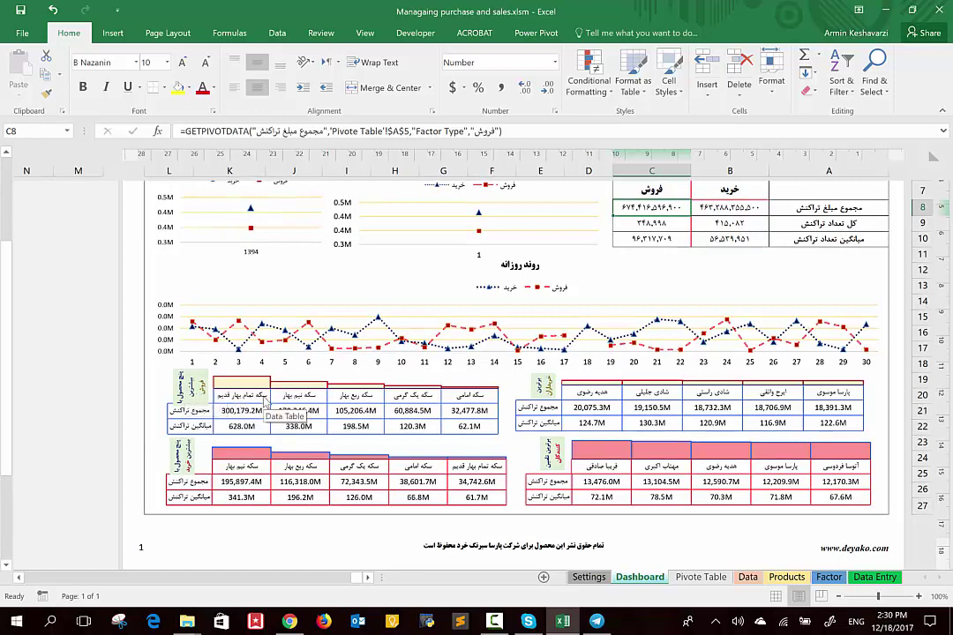
{"action": "left_click", "coordinate": [264, 400]}
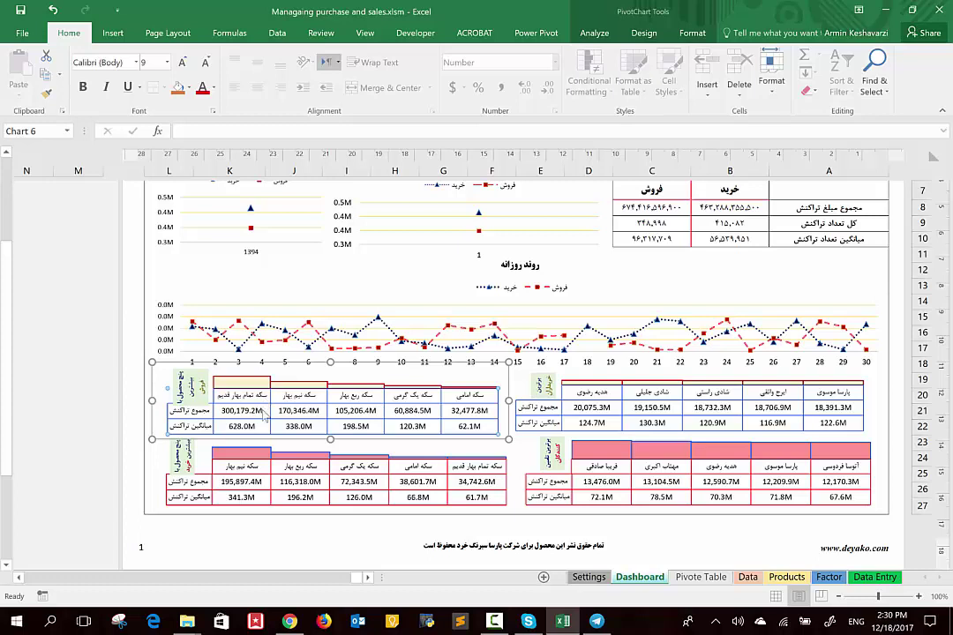
{"action": "left_click", "coordinate": [191, 388]}
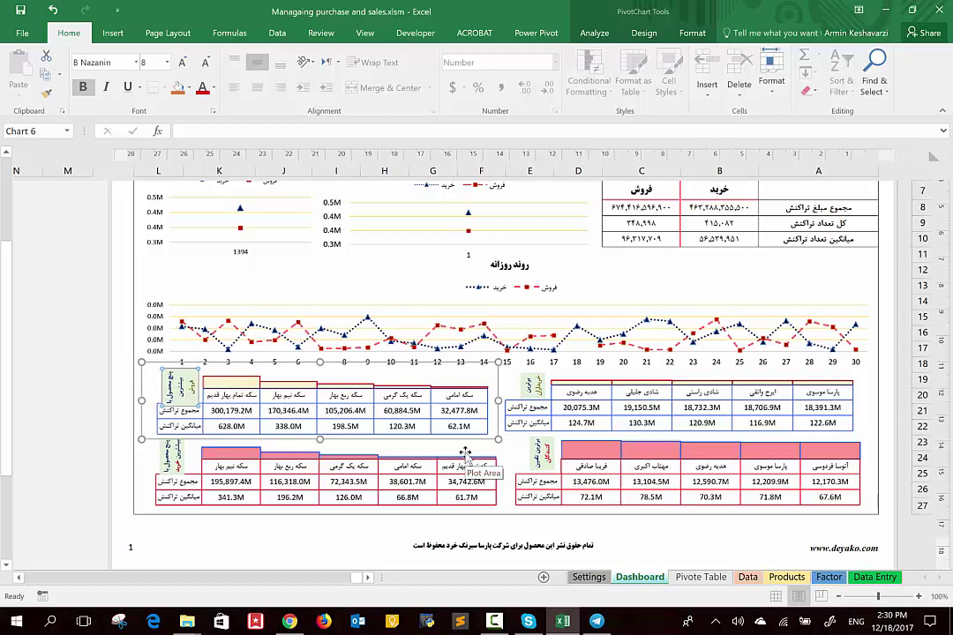
{"action": "left_click", "coordinate": [620, 399]}
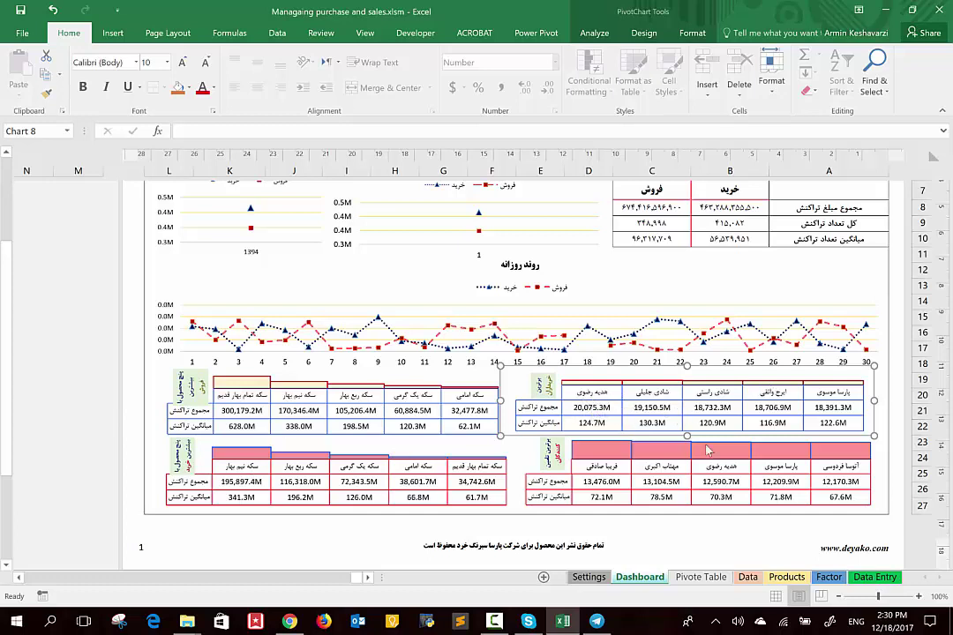
{"action": "left_click", "coordinate": [222, 454]}
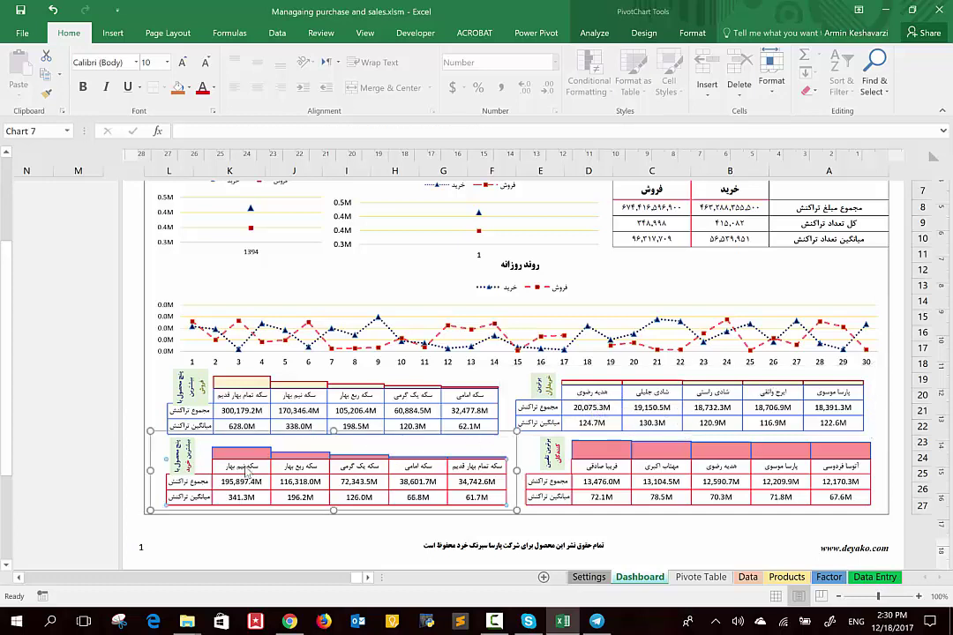
{"action": "left_click", "coordinate": [594, 472]}
{"action": "left_click", "coordinate": [622, 406]}
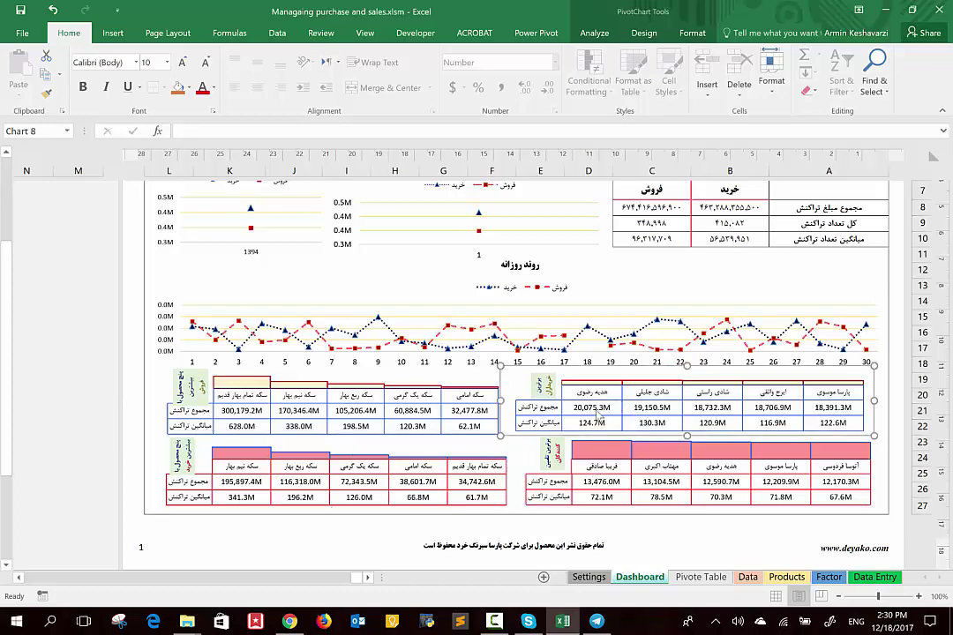
Step: Browse the pivot tables on the Pivote Table sheet, then return to the Data sheet's invoice table
{"action": "left_click", "coordinate": [696, 579]}
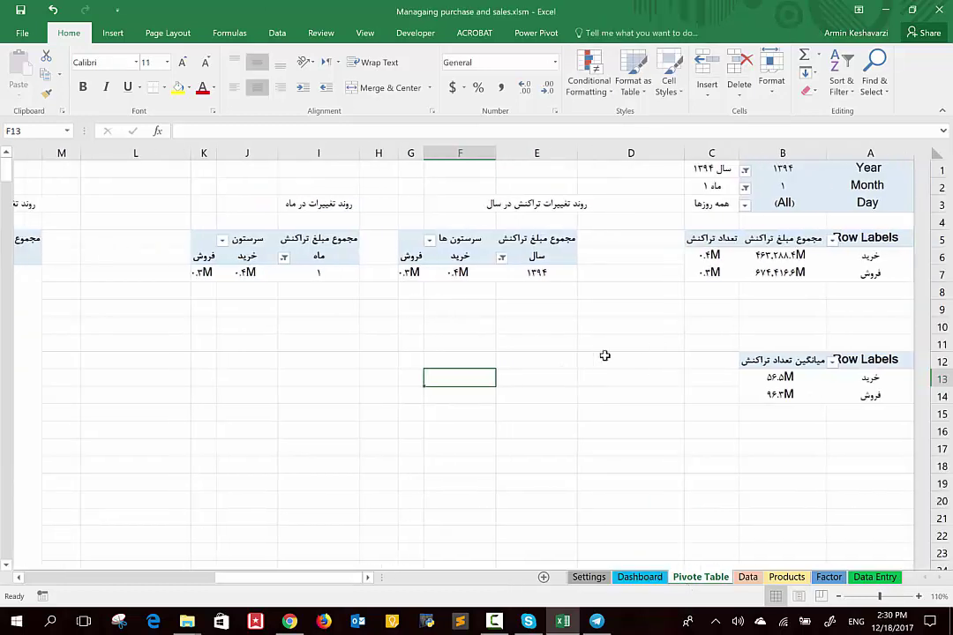
{"action": "scroll", "coordinate": [604, 355], "scroll_direction": "left", "scroll_amount": 10}
{"action": "scroll", "coordinate": [604, 355], "scroll_direction": "down", "scroll_amount": 1}
{"action": "scroll", "coordinate": [604, 356], "scroll_direction": "left", "scroll_amount": 2}
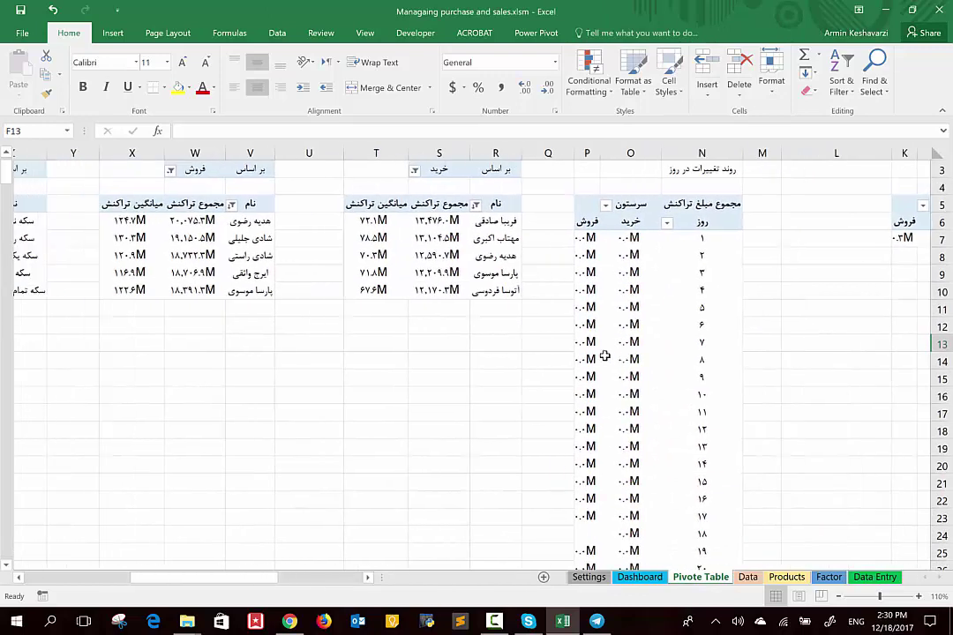
{"action": "scroll", "coordinate": [604, 356], "scroll_direction": "left", "scroll_amount": 1}
{"action": "scroll", "coordinate": [604, 356], "scroll_direction": "down", "scroll_amount": 3}
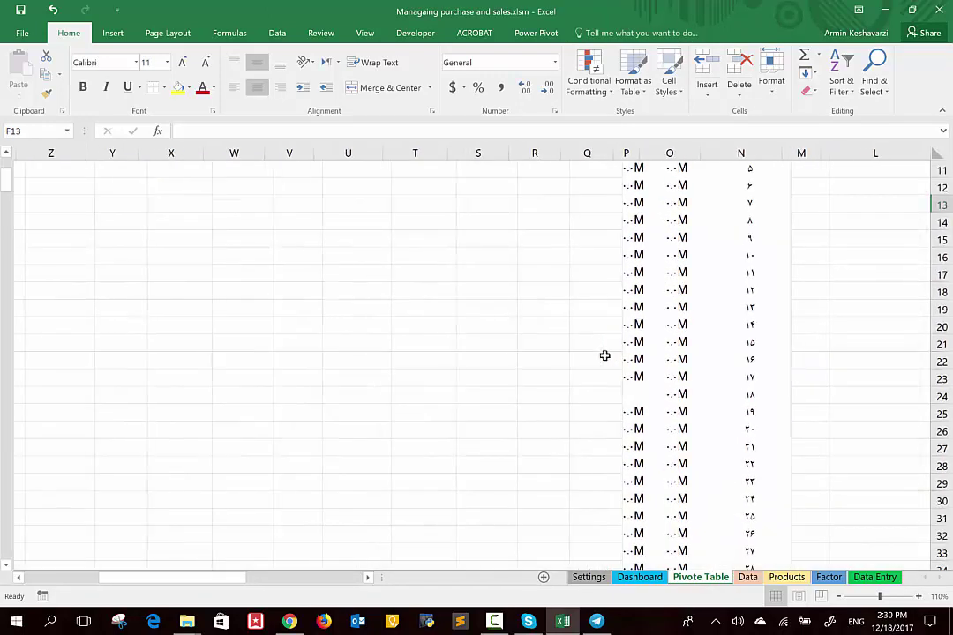
{"action": "scroll", "coordinate": [604, 356], "scroll_direction": "up", "scroll_amount": 4}
{"action": "scroll", "coordinate": [604, 356], "scroll_direction": "left", "scroll_amount": 1}
{"action": "scroll", "coordinate": [604, 355], "scroll_direction": "left", "scroll_amount": 1}
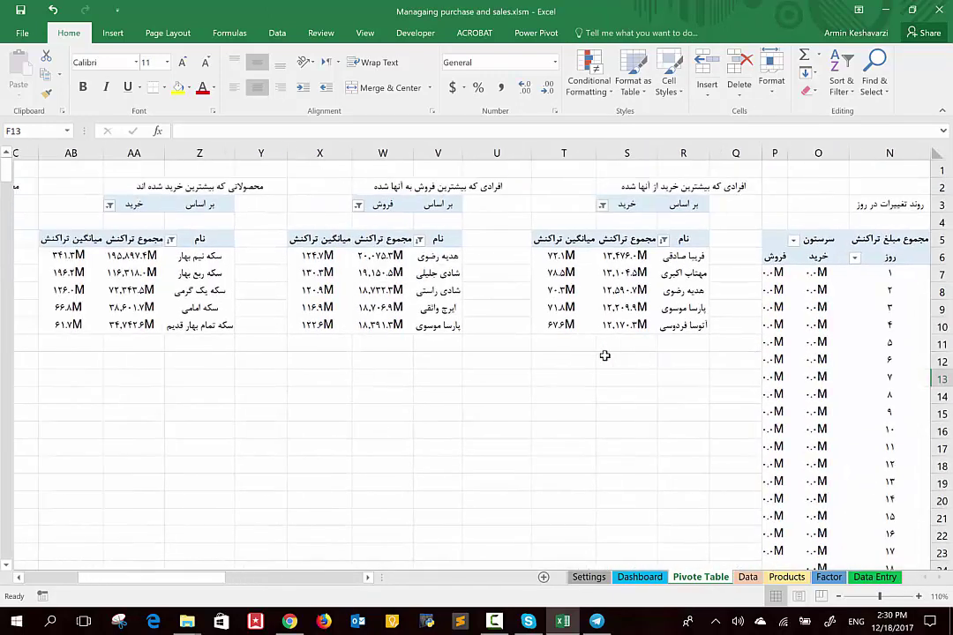
{"action": "scroll", "coordinate": [604, 356], "scroll_direction": "left", "scroll_amount": 1}
{"action": "scroll", "coordinate": [604, 355], "scroll_direction": "left", "scroll_amount": 2}
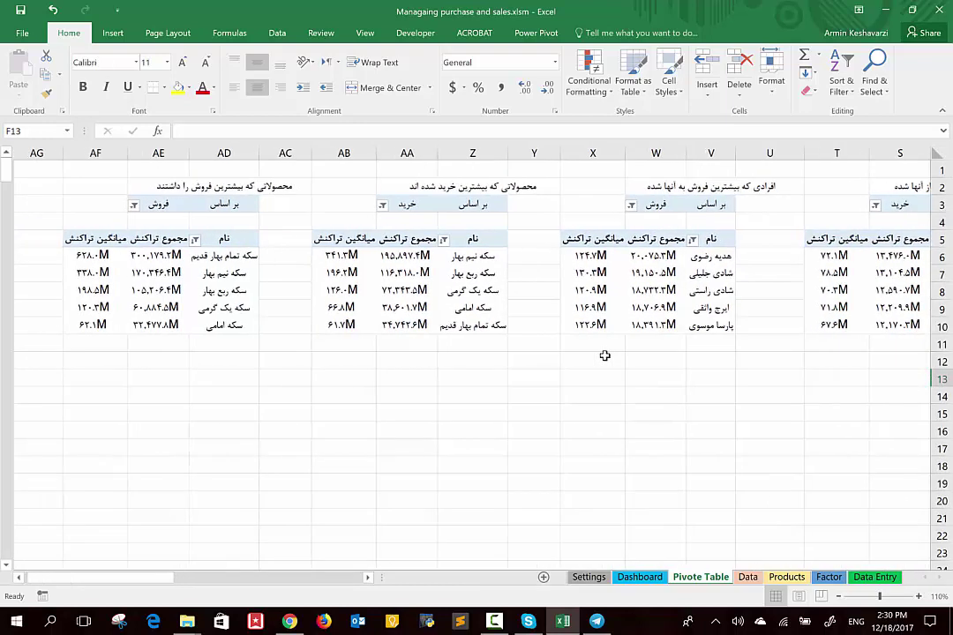
{"action": "scroll", "coordinate": [605, 355], "scroll_direction": "left", "scroll_amount": 2}
{"action": "scroll", "coordinate": [604, 356], "scroll_direction": "right", "scroll_amount": 7}
{"action": "scroll", "coordinate": [604, 355], "scroll_direction": "right", "scroll_amount": 8}
{"action": "scroll", "coordinate": [605, 356], "scroll_direction": "right", "scroll_amount": 3}
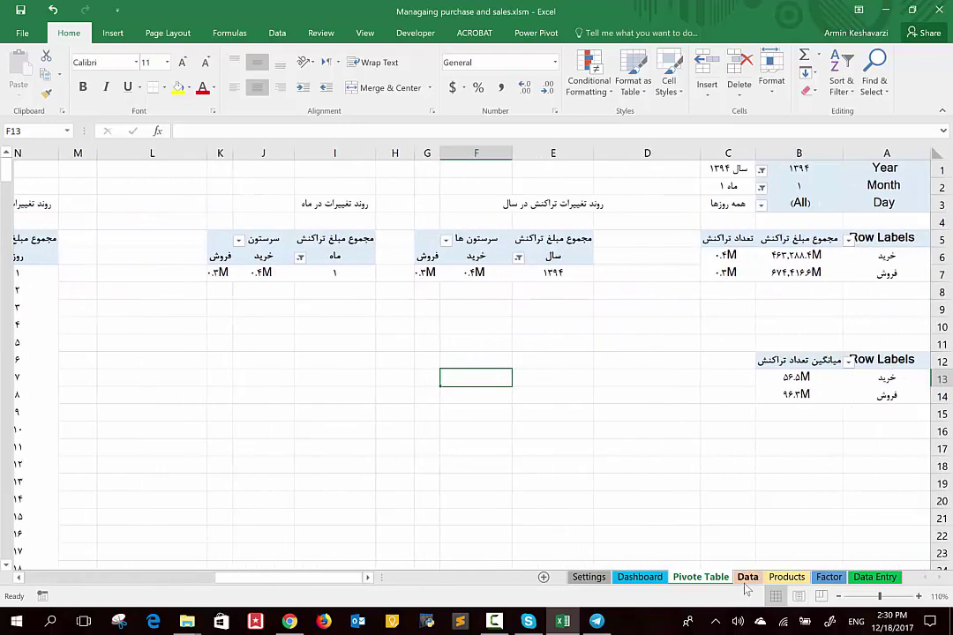
{"action": "scroll", "coordinate": [294, 298], "scroll_direction": "left", "scroll_amount": 1}
{"action": "scroll", "coordinate": [293, 298], "scroll_direction": "left", "scroll_amount": 2}
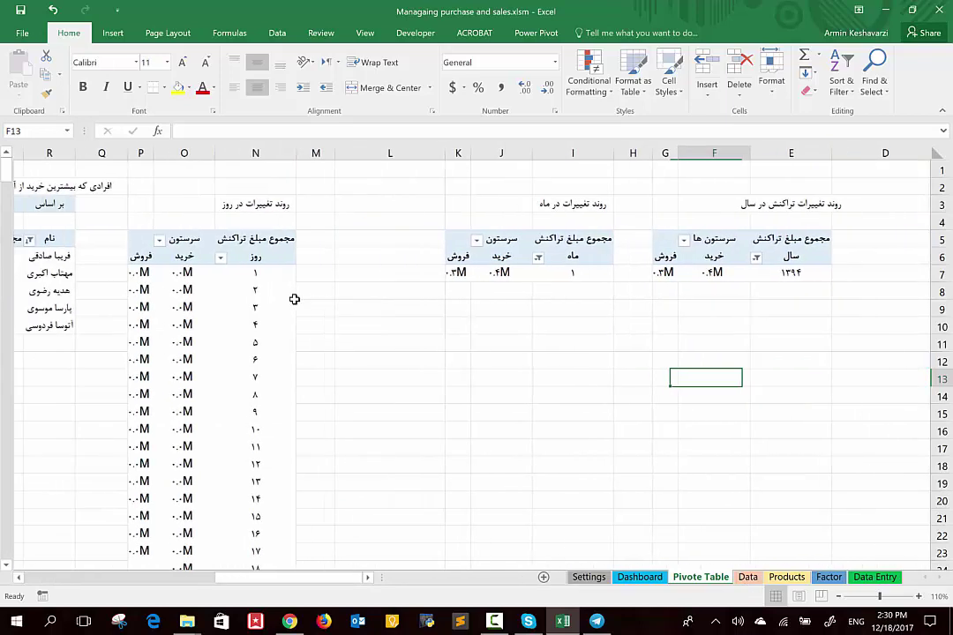
{"action": "left_click", "coordinate": [159, 272]}
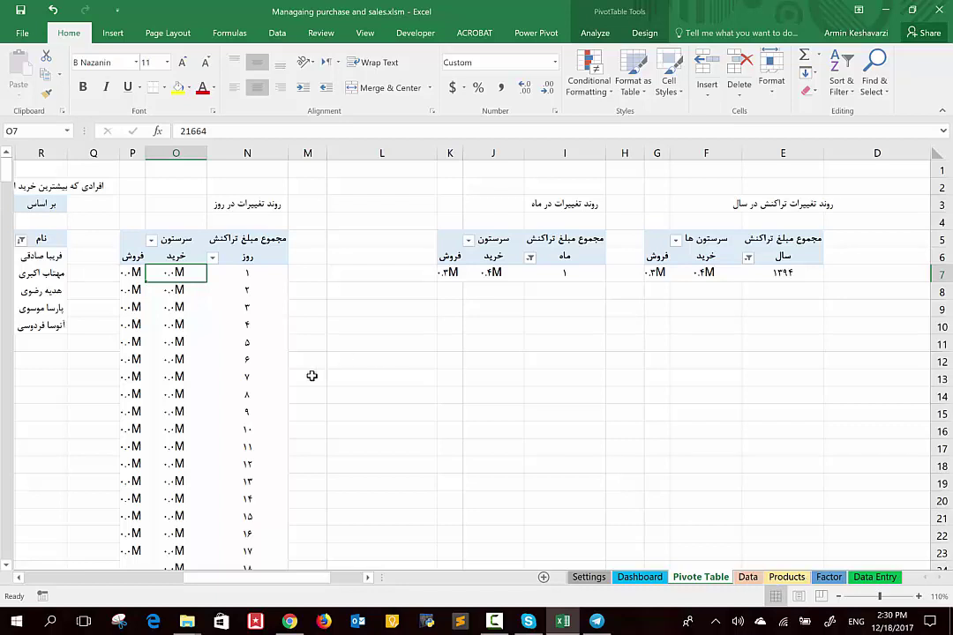
{"action": "left_click", "coordinate": [748, 577]}
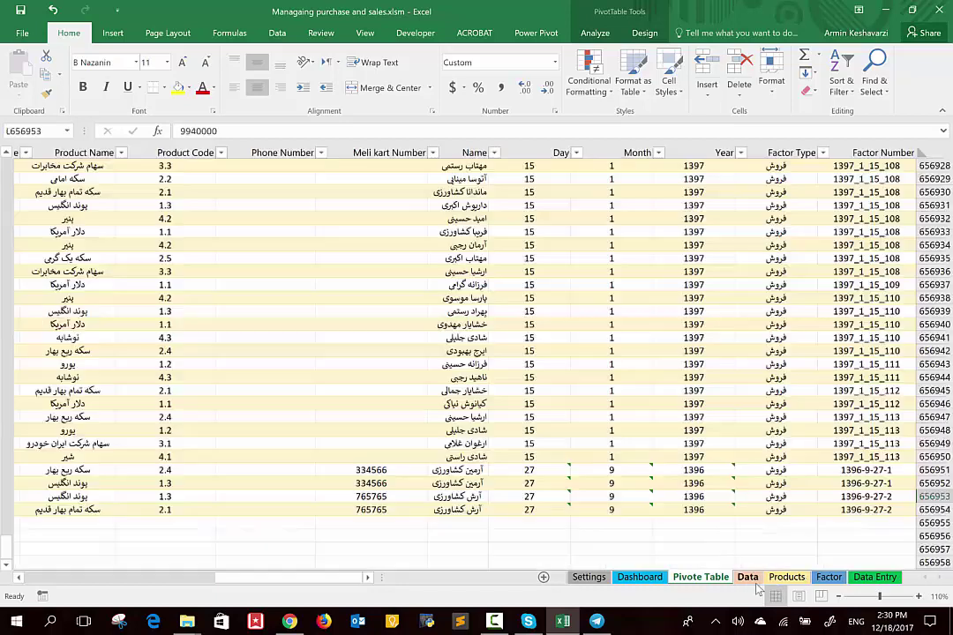
Step: Select an invoice's Factor Number on the Data sheet, then go back to the Dashboard
{"action": "left_click", "coordinate": [823, 218]}
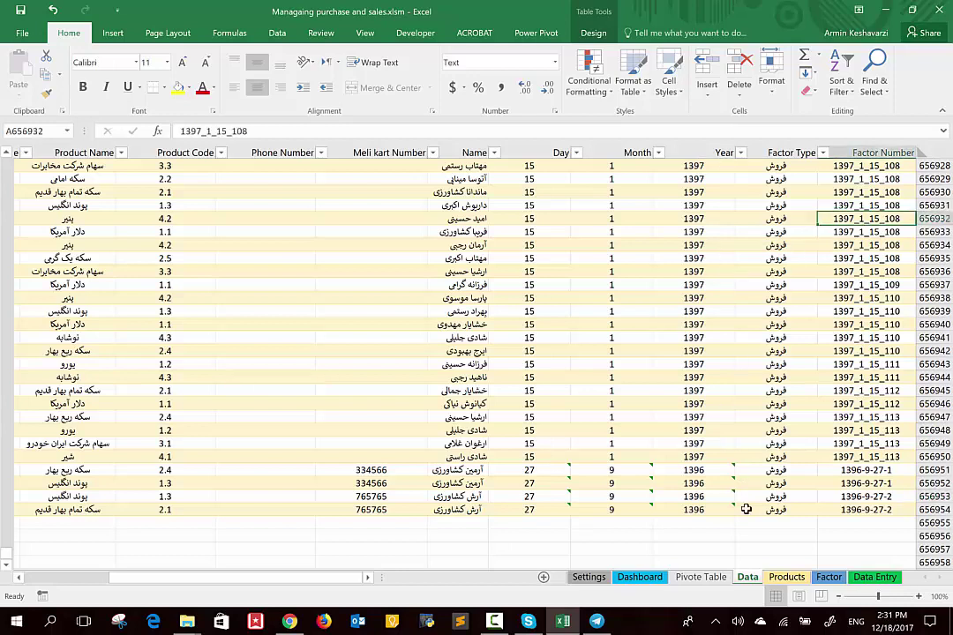
{"action": "left_click", "coordinate": [638, 577]}
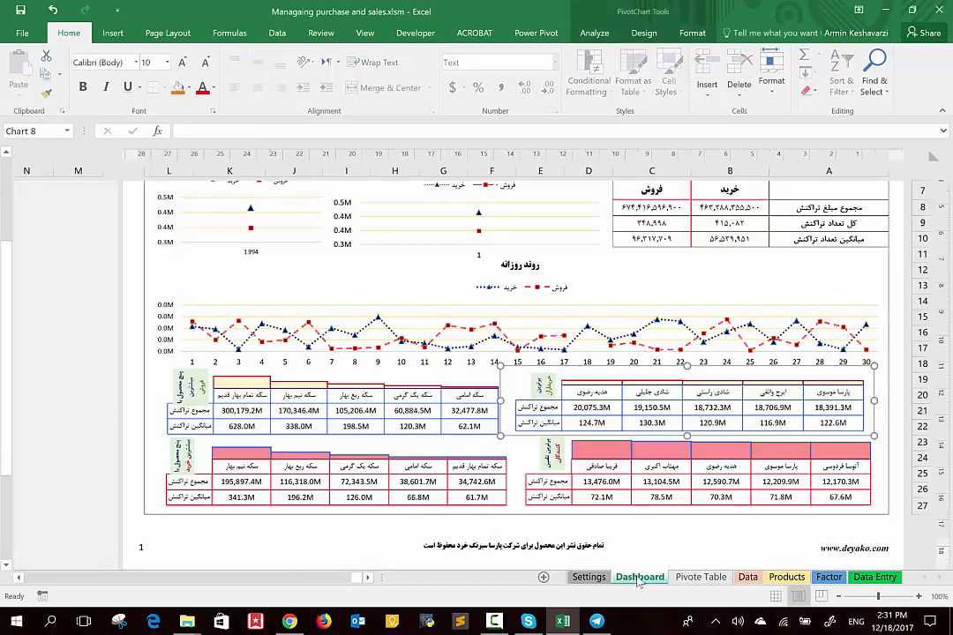
Step: Add month 2 to the month slicer so the Dashboard covers months 1 and 2 of 1394
{"action": "scroll", "coordinate": [638, 319], "scroll_direction": "up", "scroll_amount": 3}
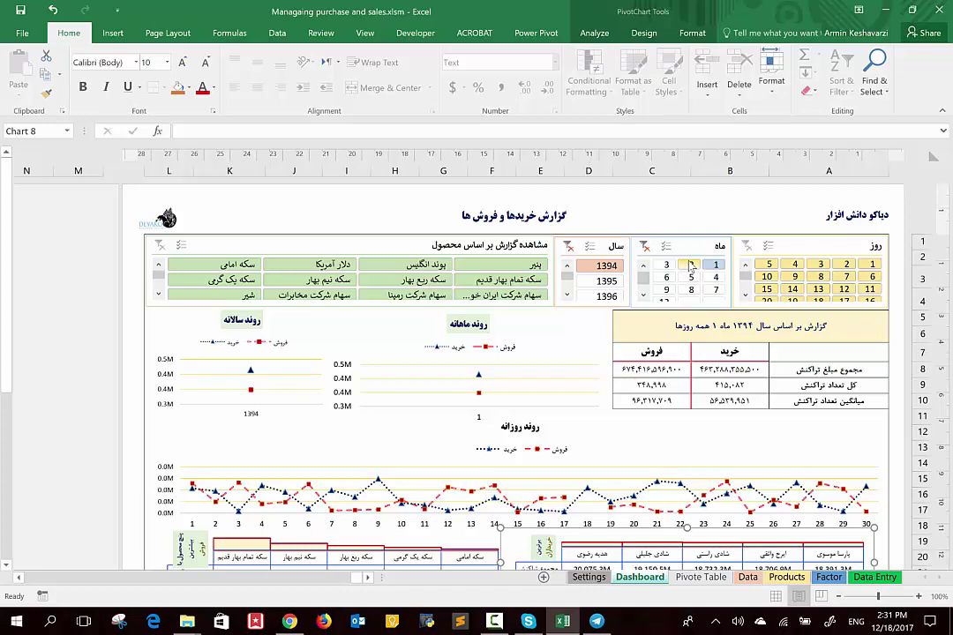
{"action": "left_click", "coordinate": [691, 265], "text": "ctrl"}
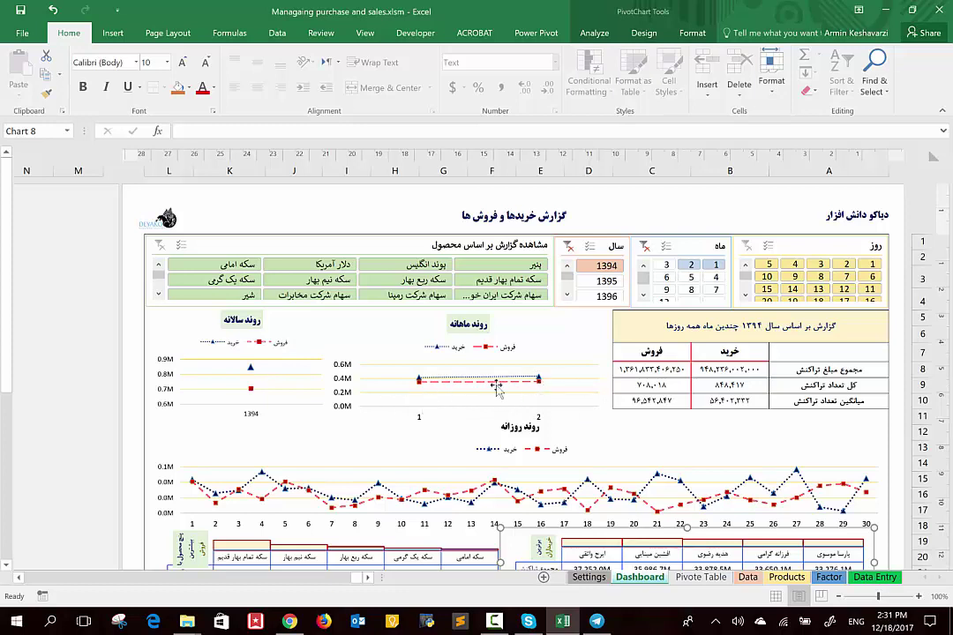
{"action": "scroll", "coordinate": [323, 431], "scroll_direction": "down", "scroll_amount": 1}
{"action": "scroll", "coordinate": [323, 431], "scroll_direction": "up", "scroll_amount": 1}
Step: Inspect the top-five sales and purchases tables for months 1–2
{"action": "scroll", "coordinate": [398, 505], "scroll_direction": "down", "scroll_amount": 2}
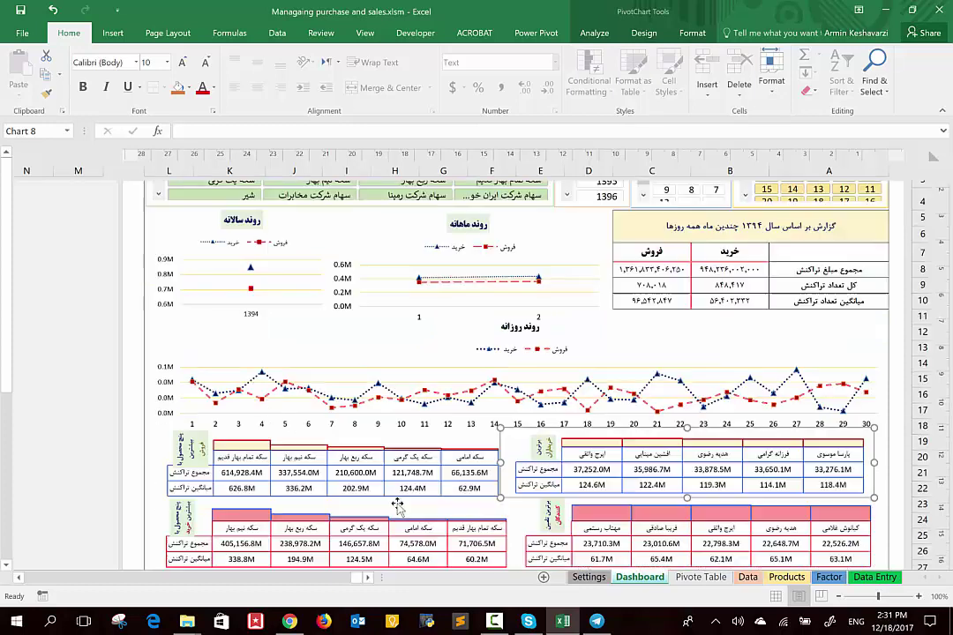
{"action": "scroll", "coordinate": [398, 505], "scroll_direction": "down", "scroll_amount": 1}
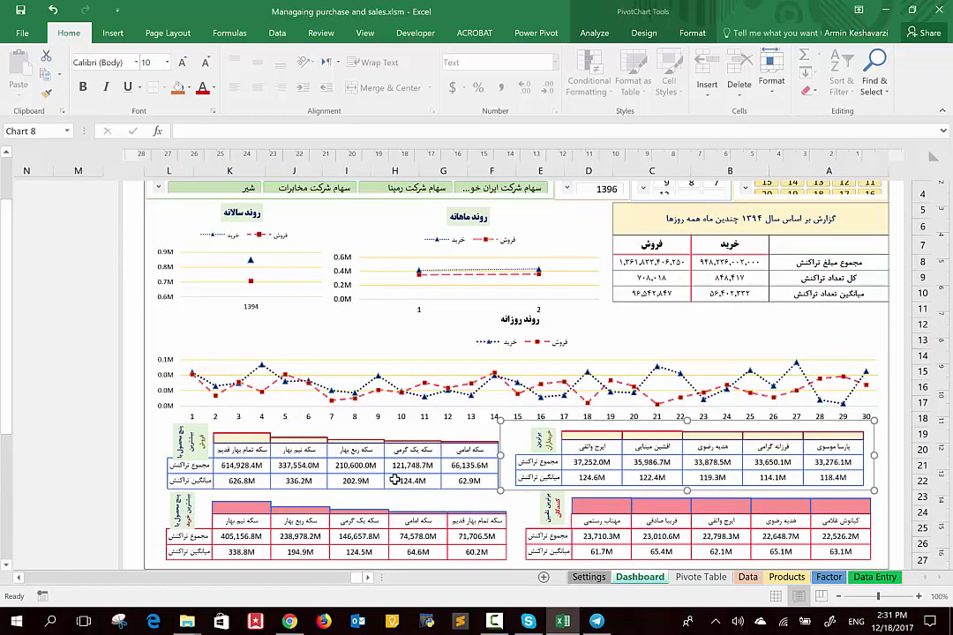
{"action": "scroll", "coordinate": [395, 479], "scroll_direction": "down", "scroll_amount": 1}
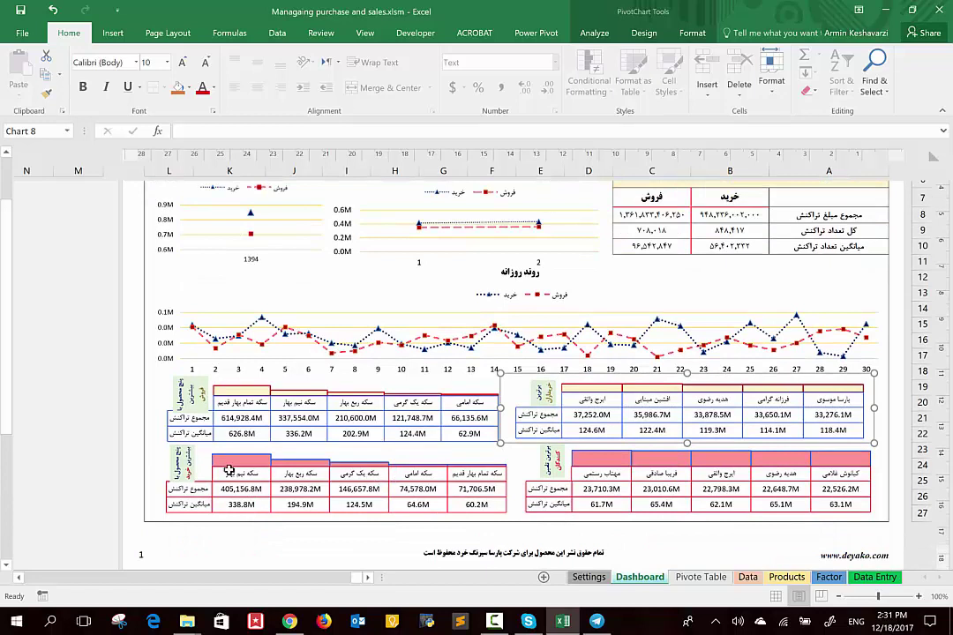
{"action": "left_click", "coordinate": [231, 468]}
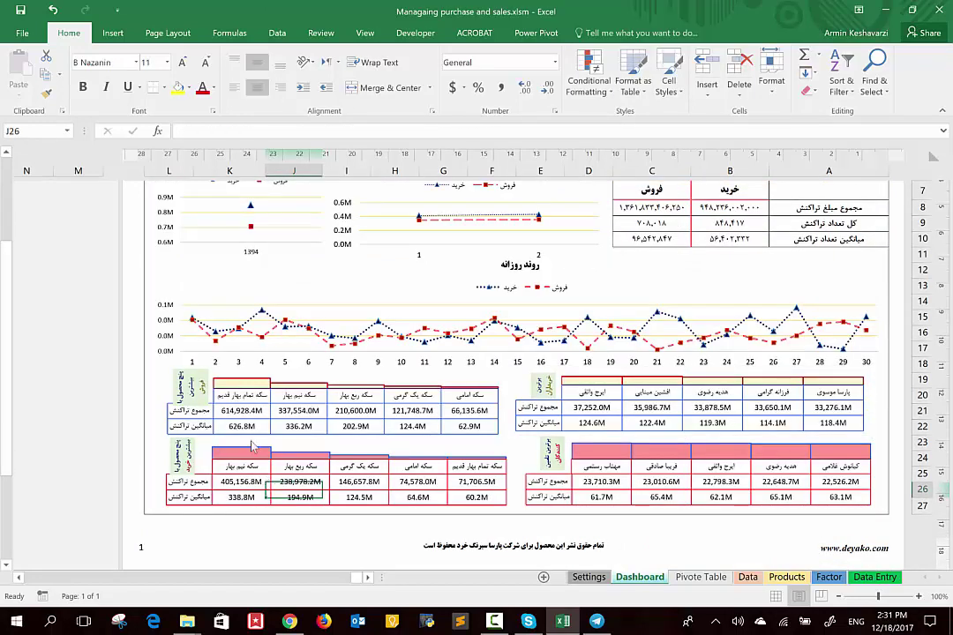
{"action": "left_click", "coordinate": [232, 398]}
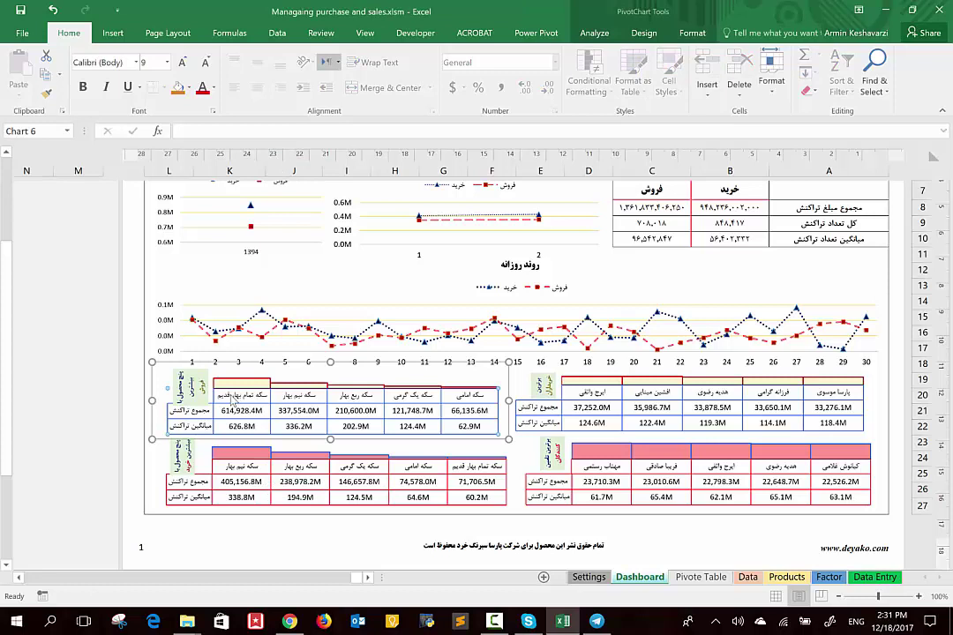
{"action": "left_click", "coordinate": [240, 482]}
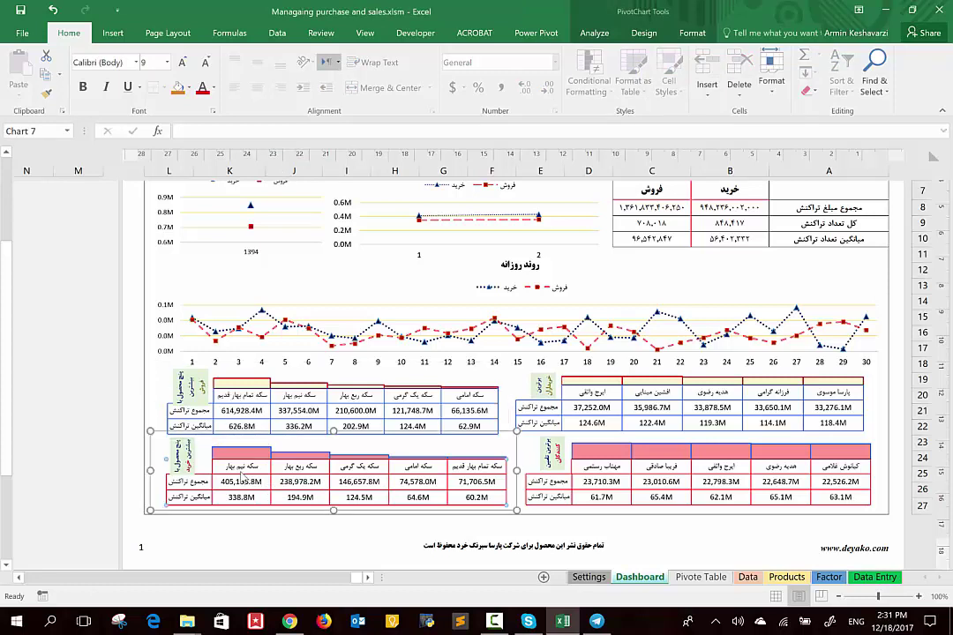
{"action": "scroll", "coordinate": [240, 477], "scroll_direction": "up", "scroll_amount": 2}
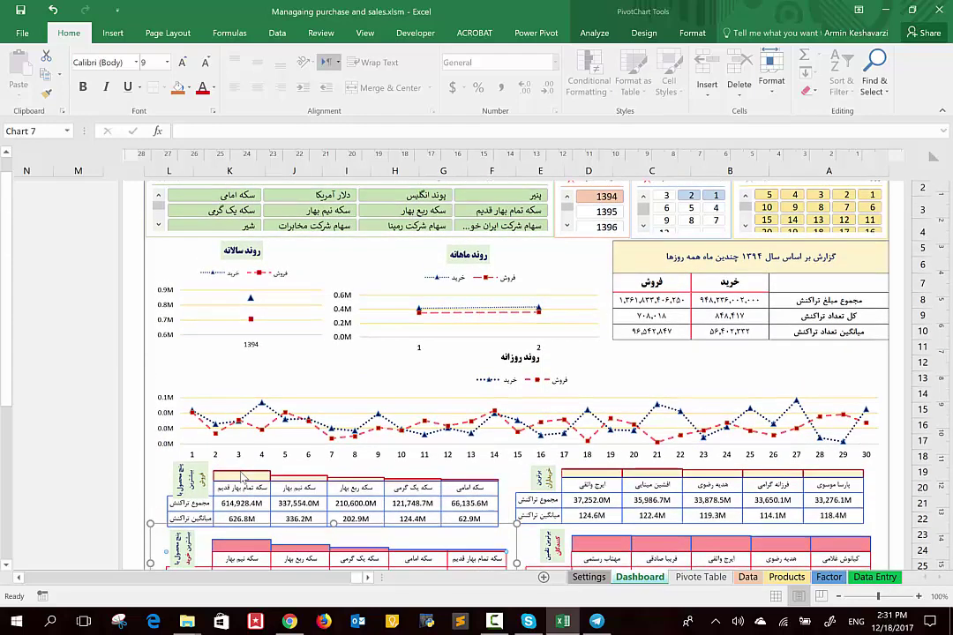
{"action": "scroll", "coordinate": [241, 477], "scroll_direction": "up", "scroll_amount": 1}
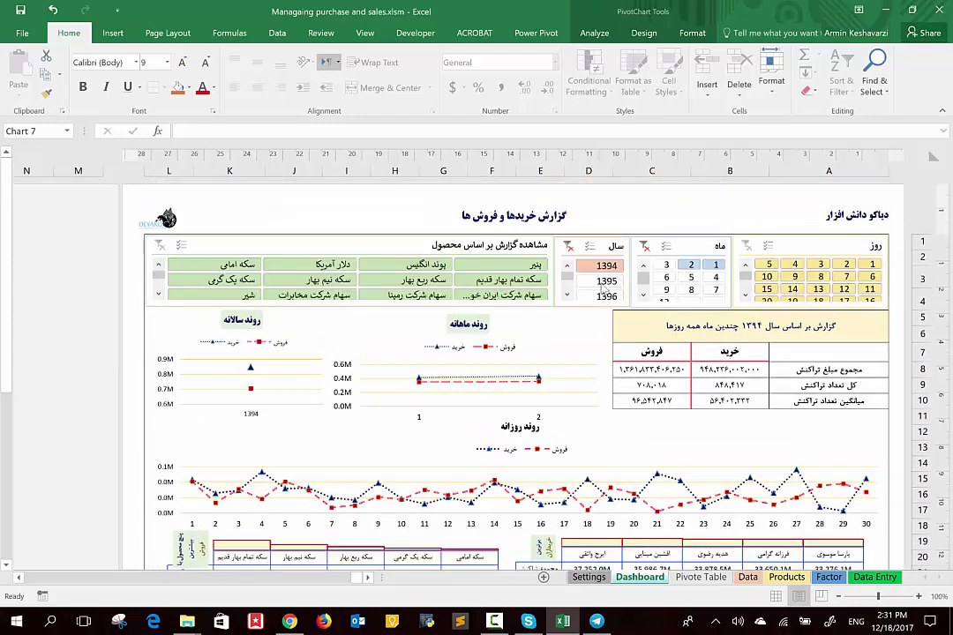
Step: Add months 3 and 4, and enable year Multi-Select to include 1395
{"action": "left_click", "coordinate": [668, 266]}
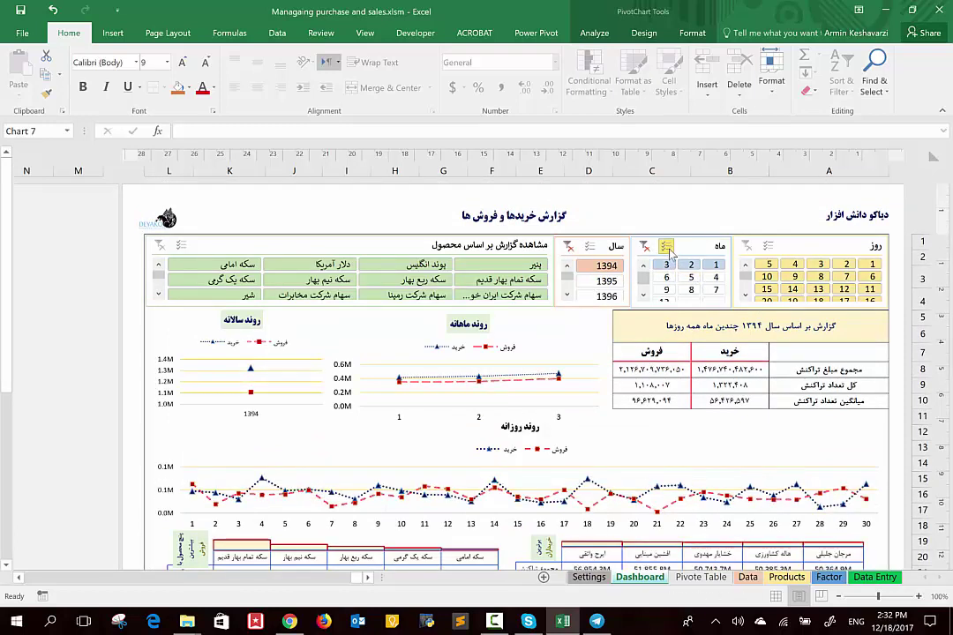
{"action": "left_click", "coordinate": [714, 279]}
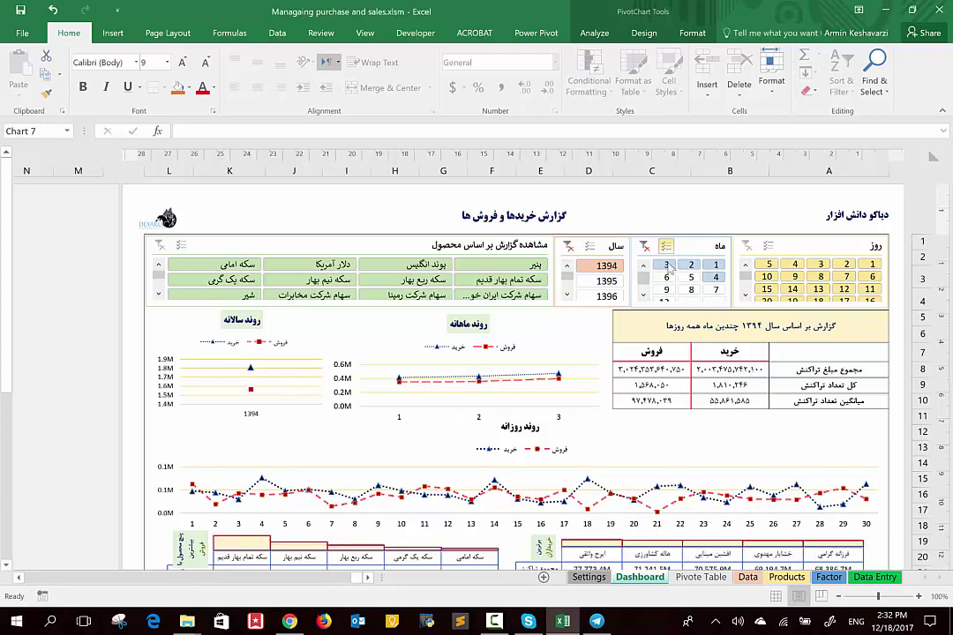
{"action": "left_click", "coordinate": [588, 247]}
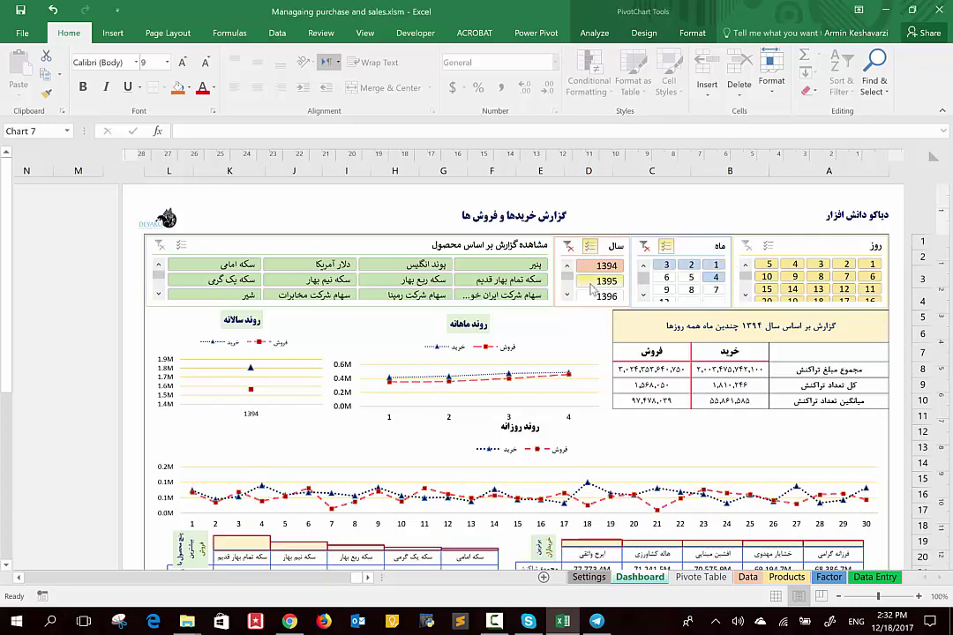
{"action": "left_click", "coordinate": [592, 282]}
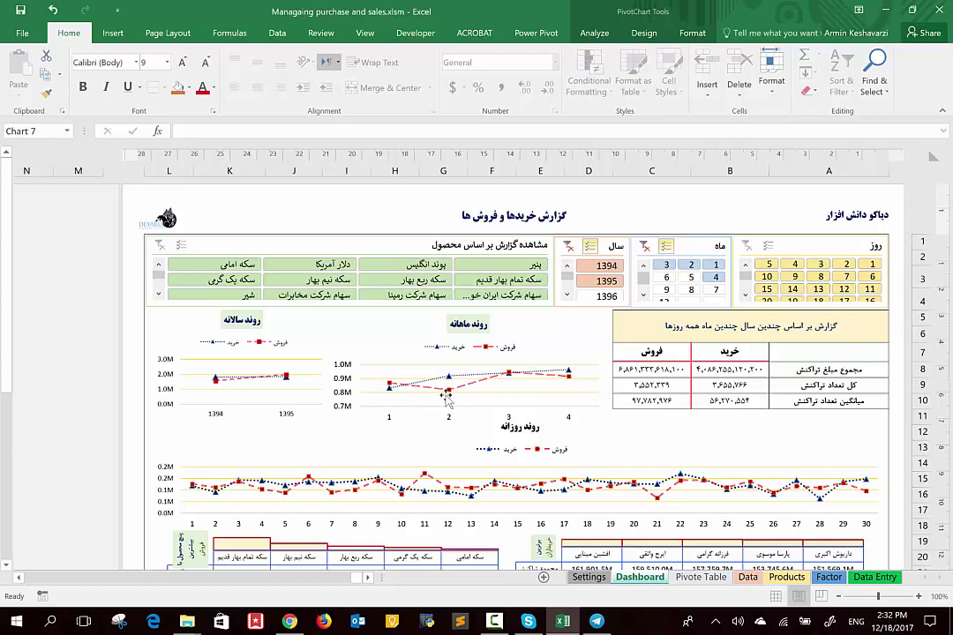
Step: Clear the year and month slicer filters so the Dashboard spans 1394–1397
{"action": "scroll", "coordinate": [312, 452], "scroll_direction": "down", "scroll_amount": 3}
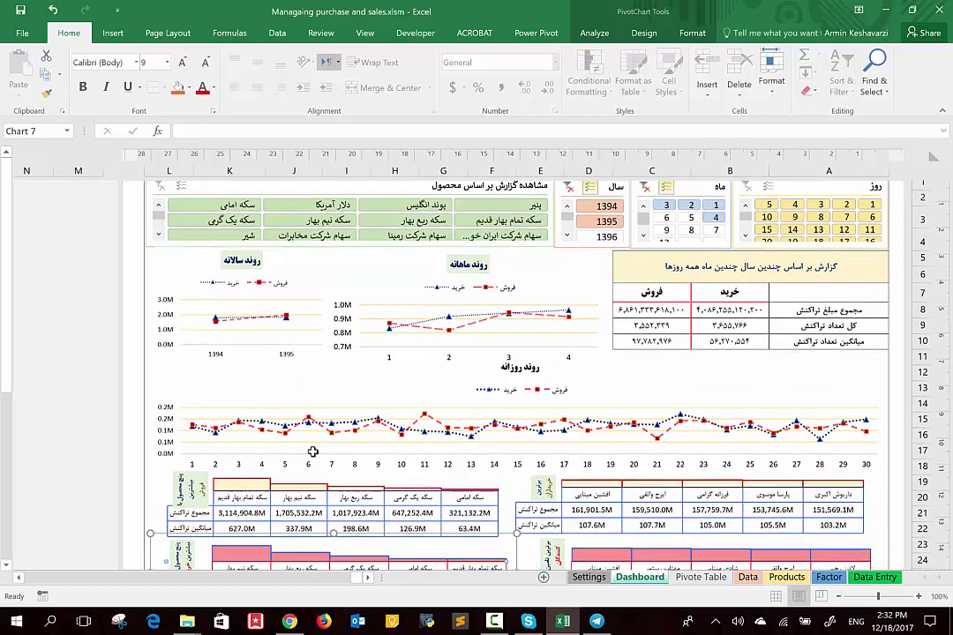
{"action": "scroll", "coordinate": [313, 452], "scroll_direction": "down", "scroll_amount": 3}
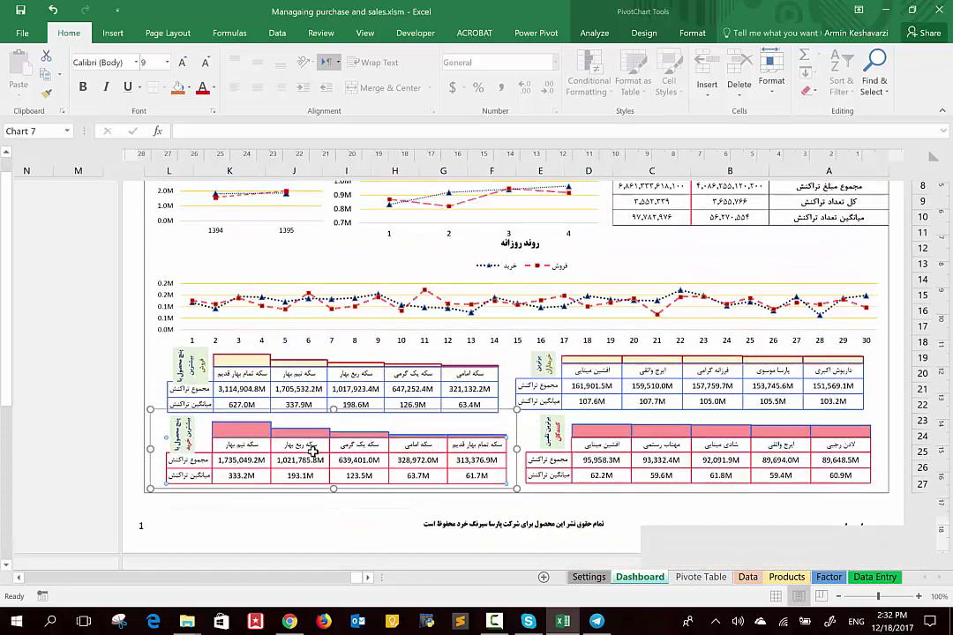
{"action": "scroll", "coordinate": [312, 452], "scroll_direction": "up", "scroll_amount": 1}
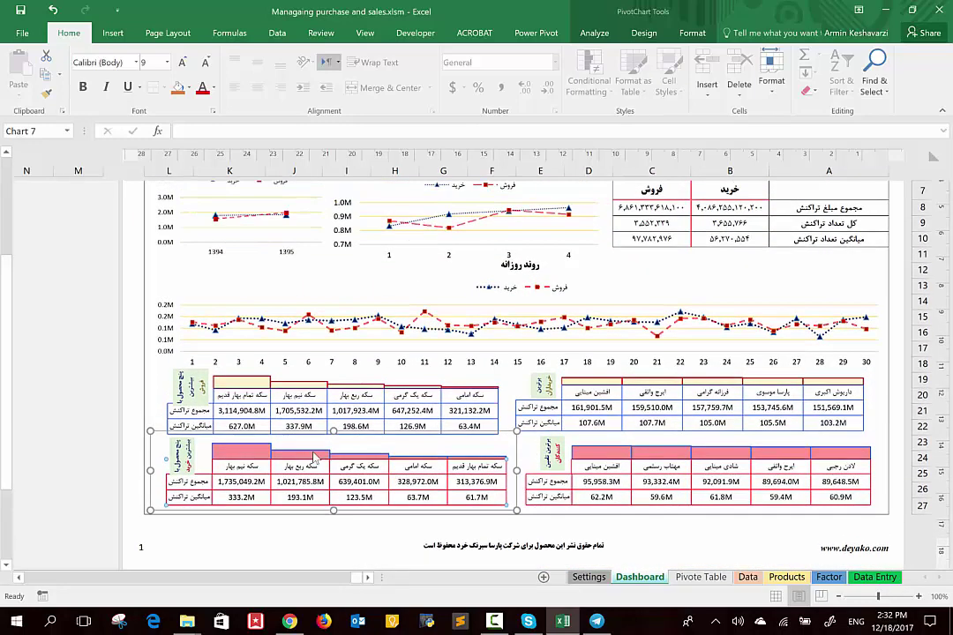
{"action": "scroll", "coordinate": [528, 349], "scroll_direction": "up", "scroll_amount": 4}
{"action": "scroll", "coordinate": [528, 349], "scroll_direction": "up", "scroll_amount": 1}
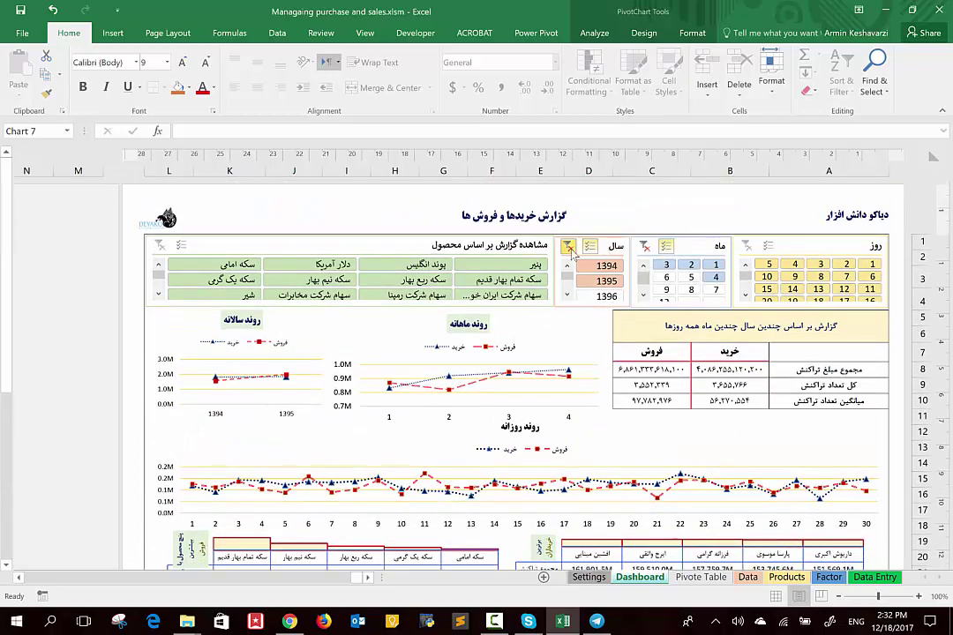
{"action": "left_click", "coordinate": [647, 248]}
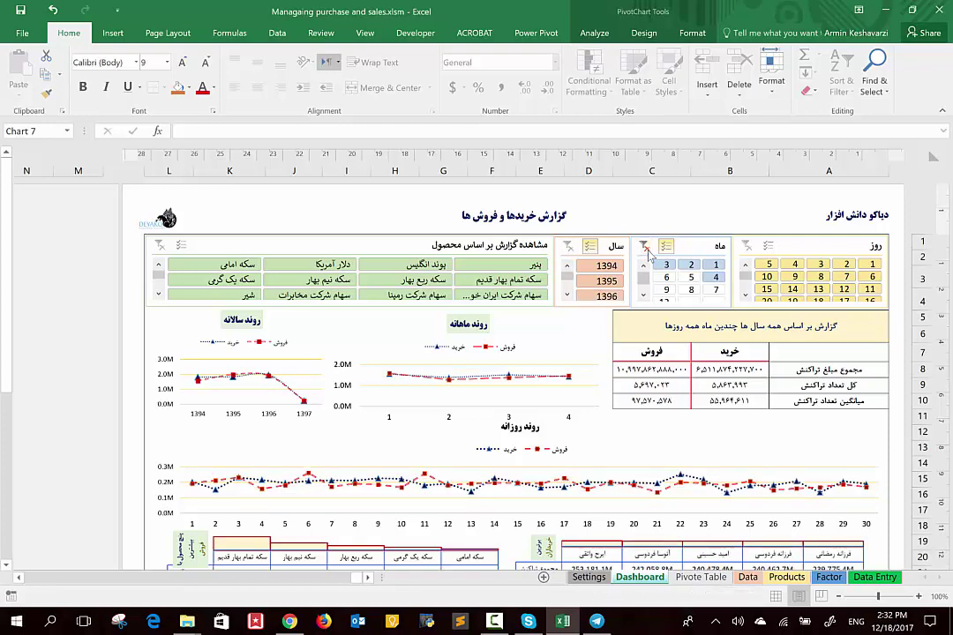
Step: Return to the Data Entry form showing سکه تمام بهار قدیم at quantity 1
{"action": "left_click", "coordinate": [873, 577]}
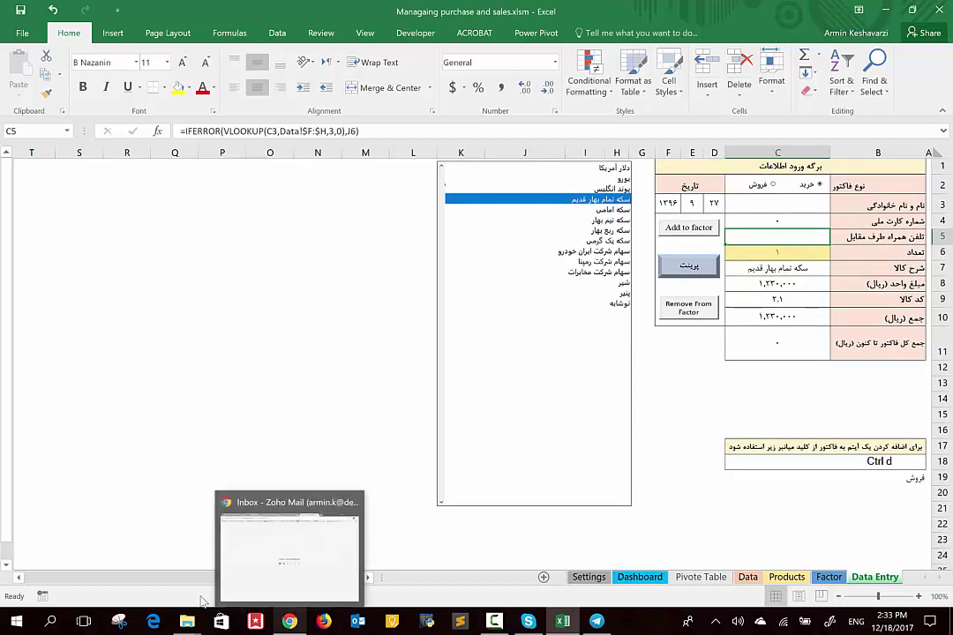
{"action": "left_click", "coordinate": [494, 621]}
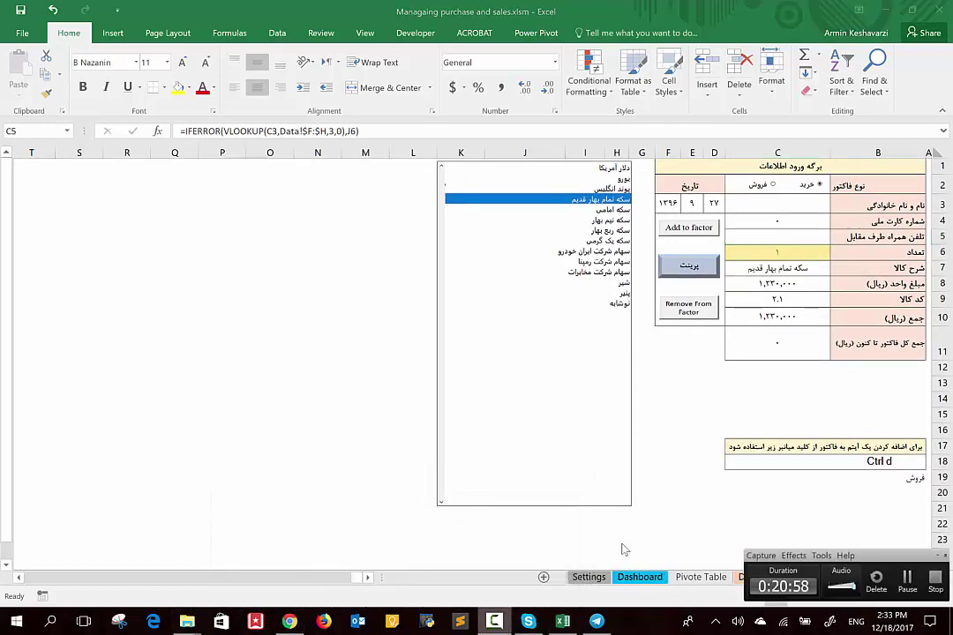